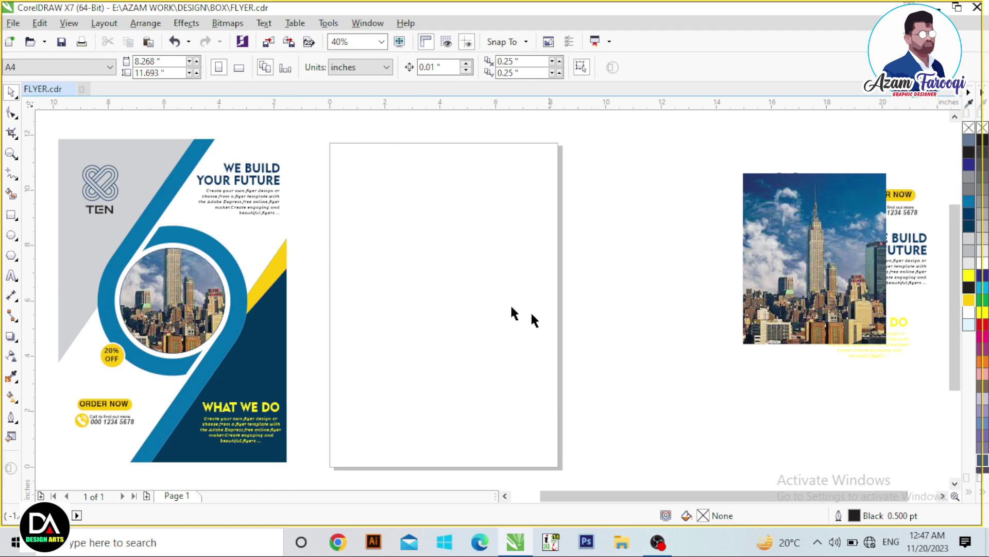
Keep the page at A4 and cover it with a page-sized rectangle that has no outline.
{"action": "left_click", "coordinate": [20, 67]}
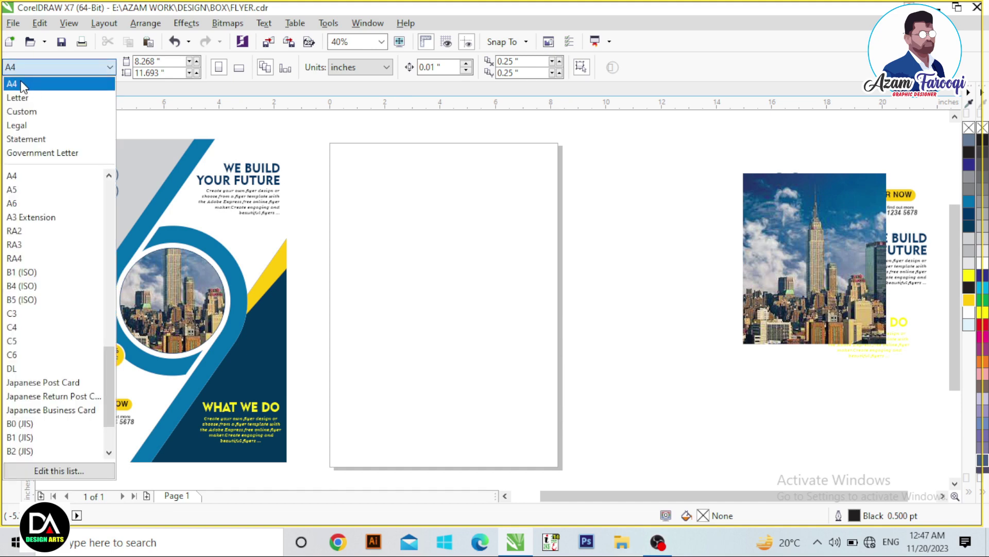
{"action": "left_click", "coordinate": [35, 82]}
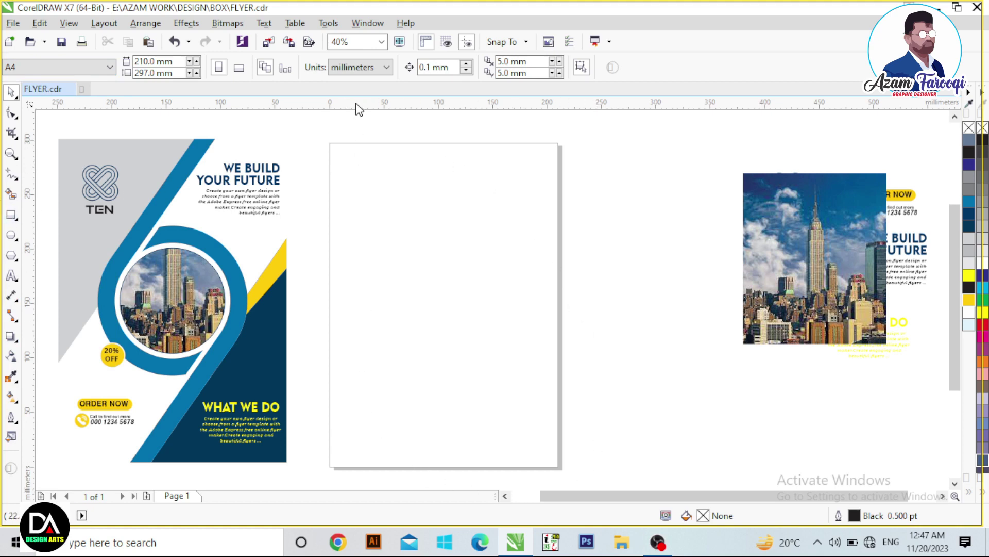
{"action": "double_click", "coordinate": [14, 213]}
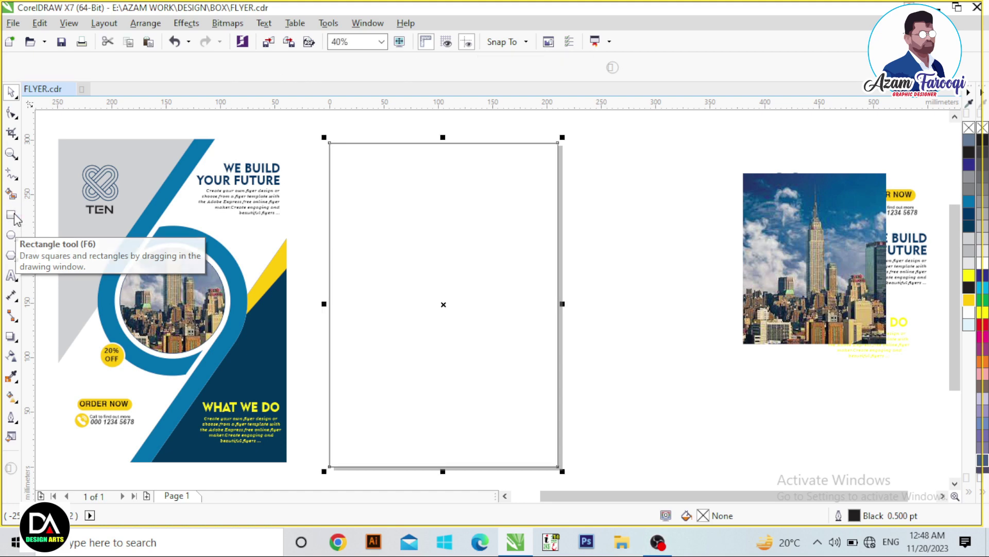
{"action": "left_click", "coordinate": [11, 92]}
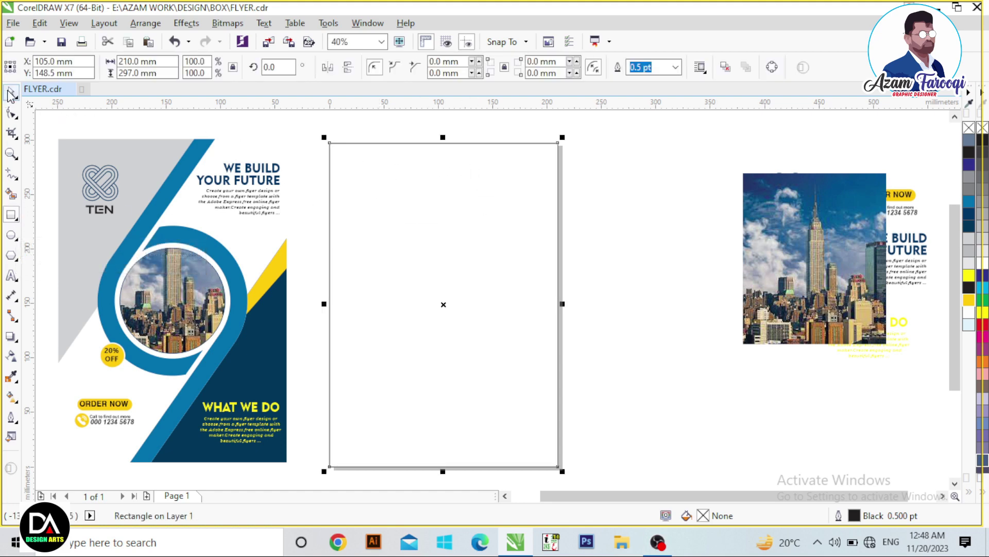
{"action": "right_click", "coordinate": [969, 128]}
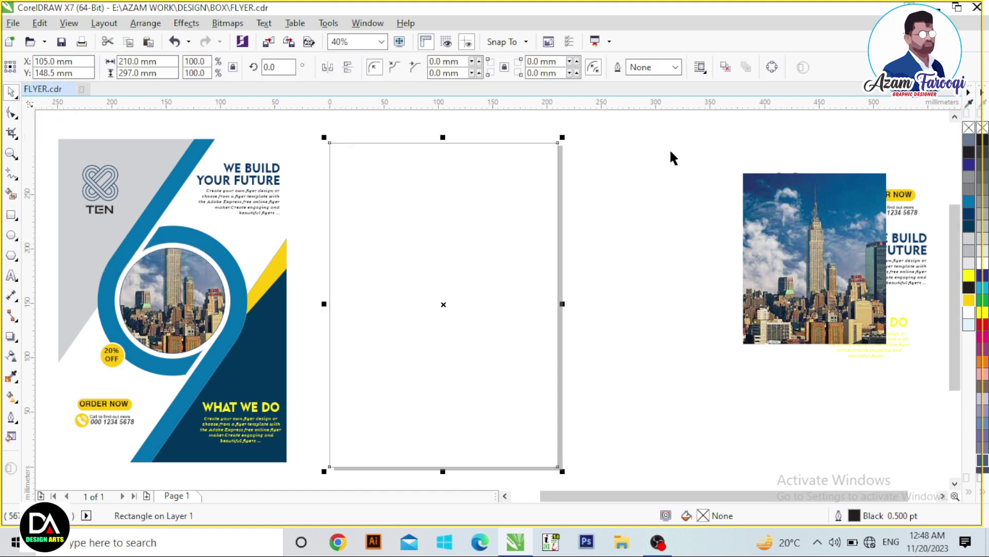
{"action": "left_click", "coordinate": [670, 150]}
{"action": "left_click", "coordinate": [629, 162]}
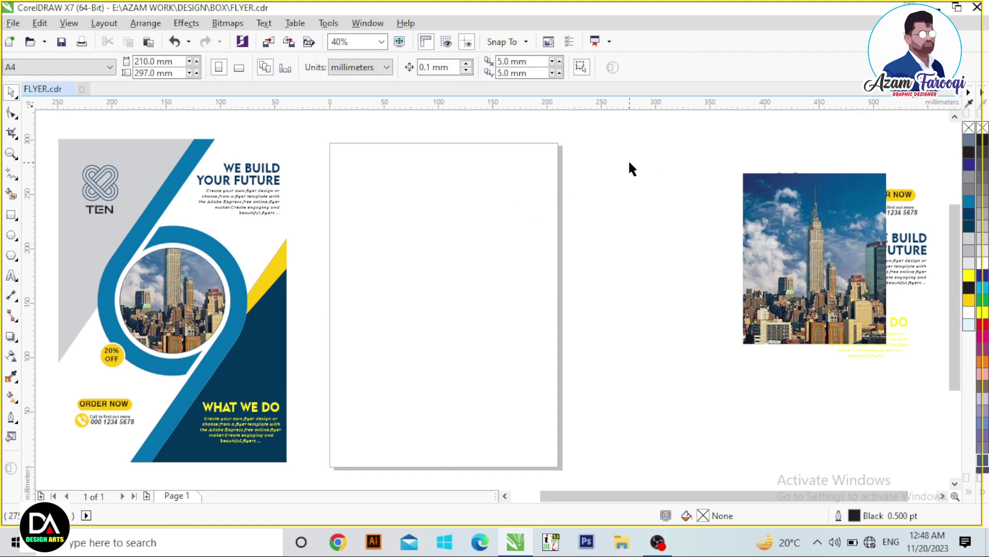
Draw a large circle, centre it on the page and scale it down around its centre.
{"action": "left_click", "coordinate": [11, 235]}
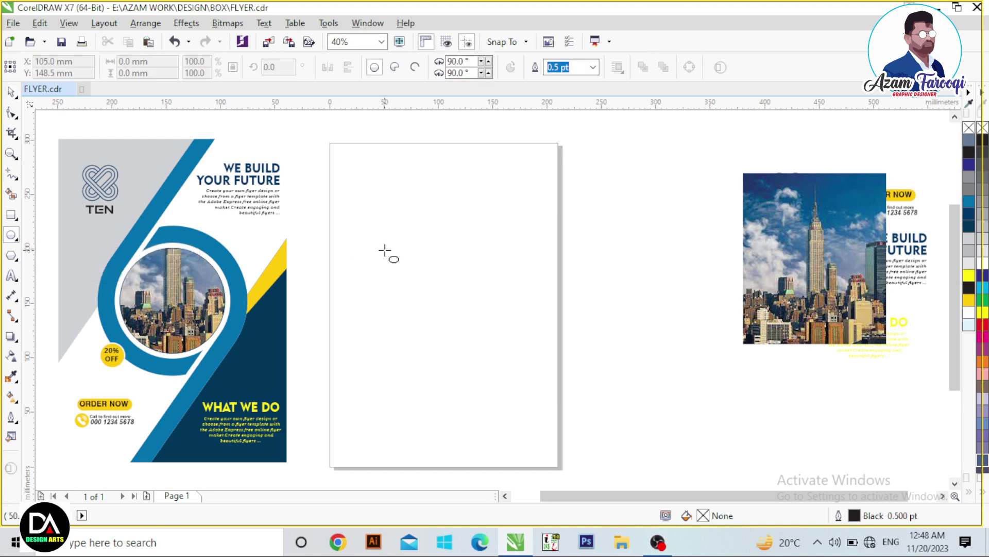
{"action": "mouse_move", "coordinate": [372, 248]}
{"action": "left_mouse_down"}
{"action": "mouse_move", "coordinate": [530, 399]}
{"action": "mouse_move", "coordinate": [534, 418]}
{"action": "left_mouse_up"}
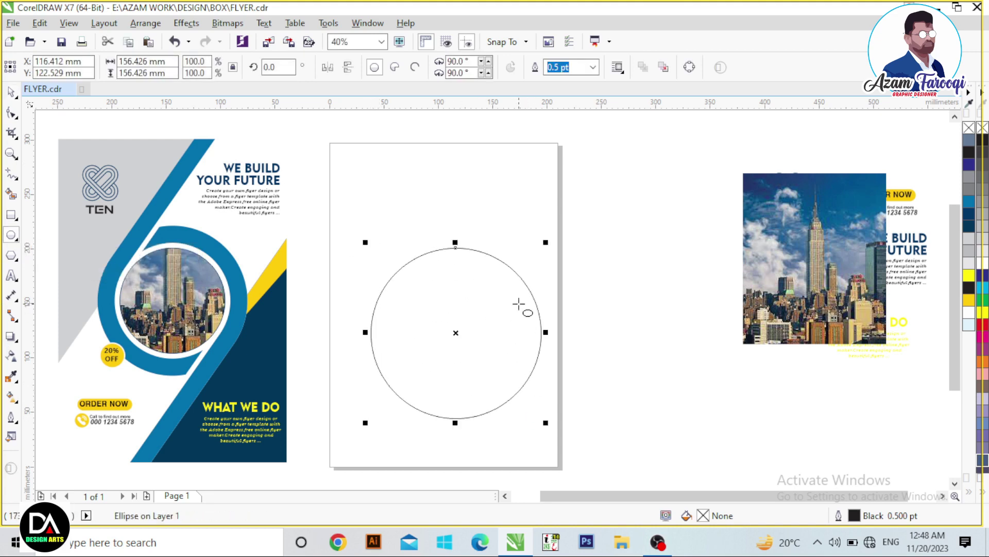
{"action": "key", "text": "p"}
{"action": "key", "text": "space"}
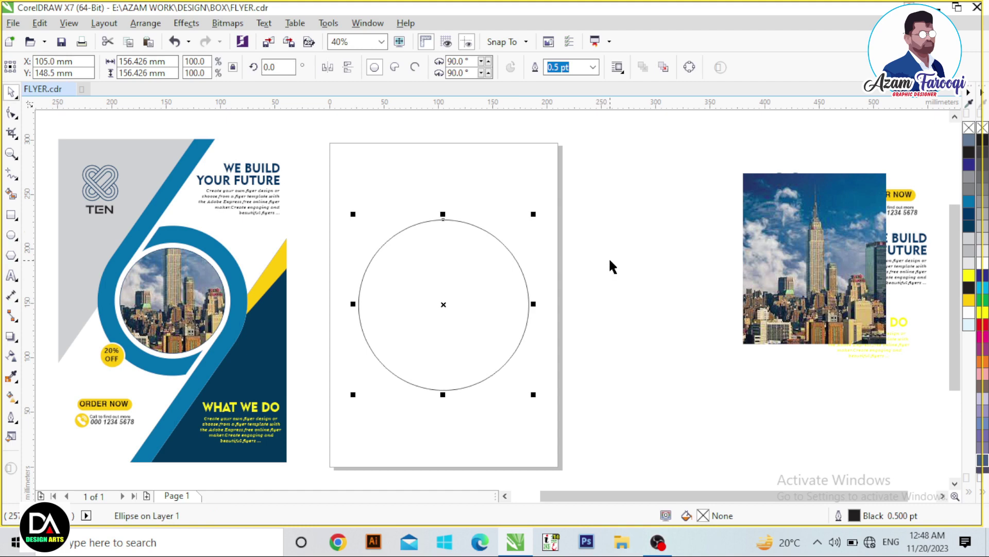
{"action": "left_click_drag", "start_coordinate": [533, 214], "coordinate": [525, 222]}
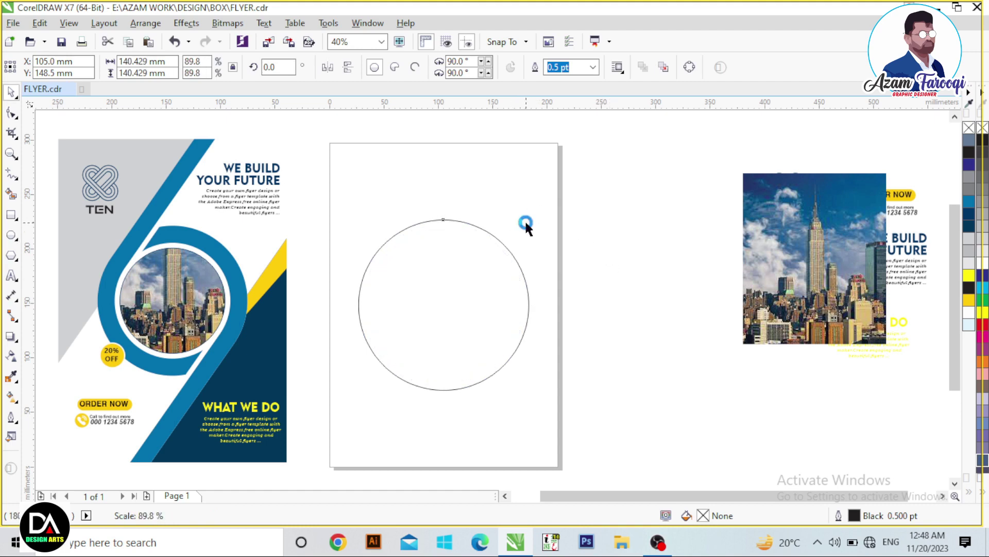
{"action": "left_click", "coordinate": [629, 206]}
{"action": "left_click", "coordinate": [431, 291]}
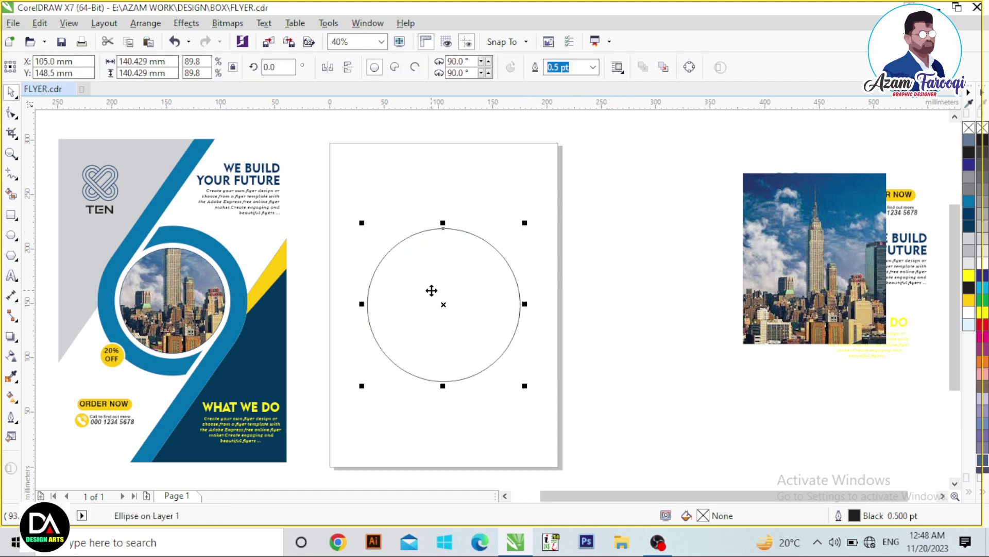
Shrink the circle slightly and leave a smaller concentric copy inside it.
{"action": "left_click", "coordinate": [215, 252]}
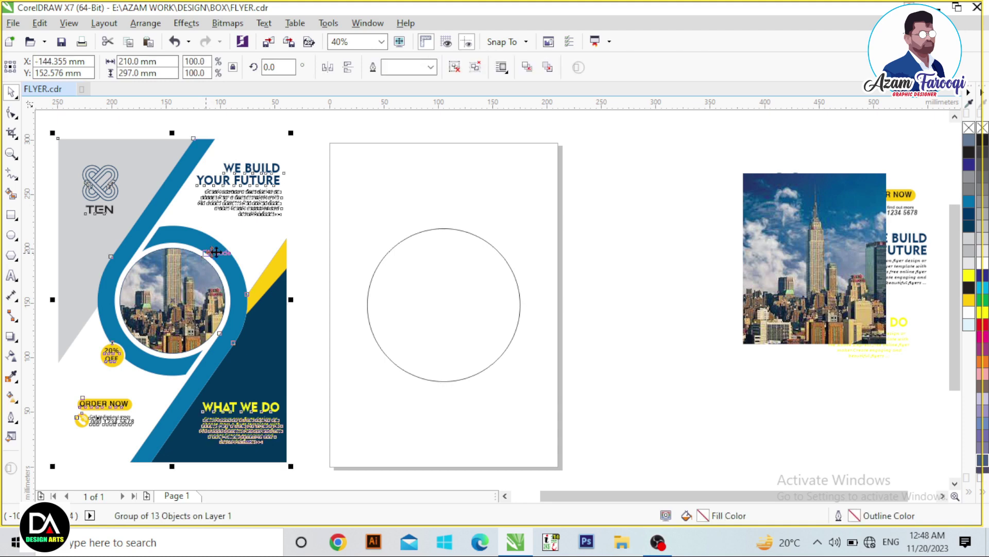
{"action": "left_click", "coordinate": [444, 293]}
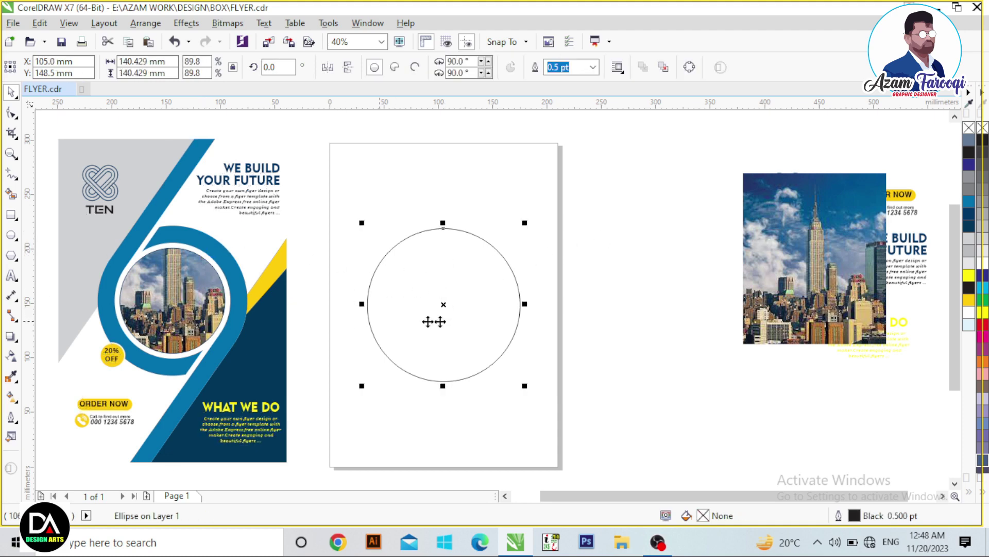
{"action": "left_click_drag", "start_coordinate": [525, 223], "coordinate": [521, 226]}
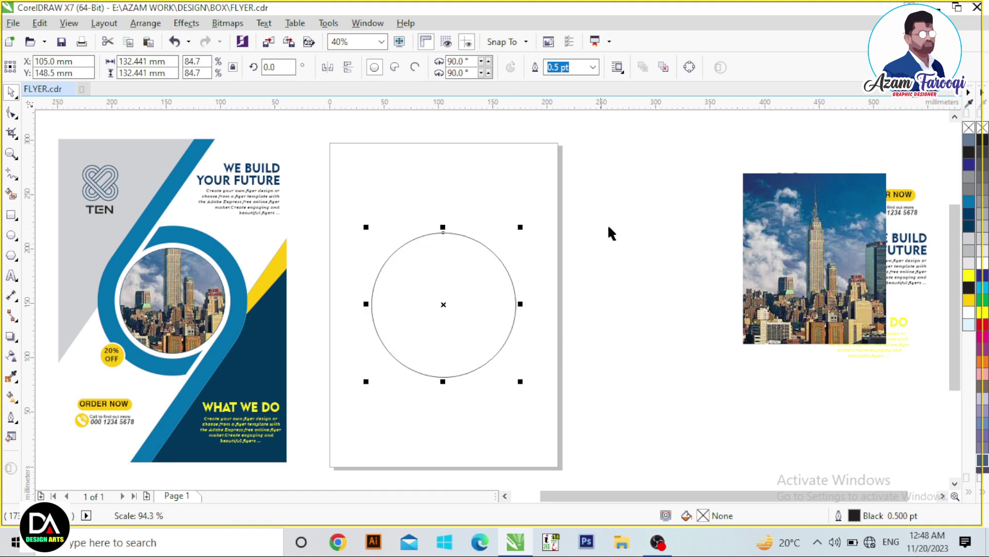
{"action": "left_click", "coordinate": [509, 282]}
{"action": "left_click_drag", "start_coordinate": [521, 227], "coordinate": [492, 254]}
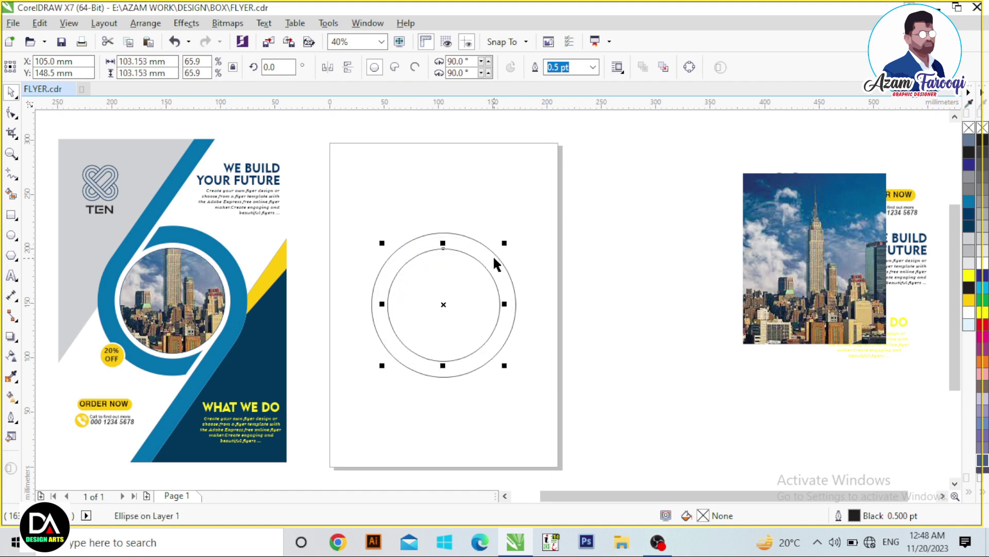
{"action": "left_click", "coordinate": [506, 239], "text": "shift"}
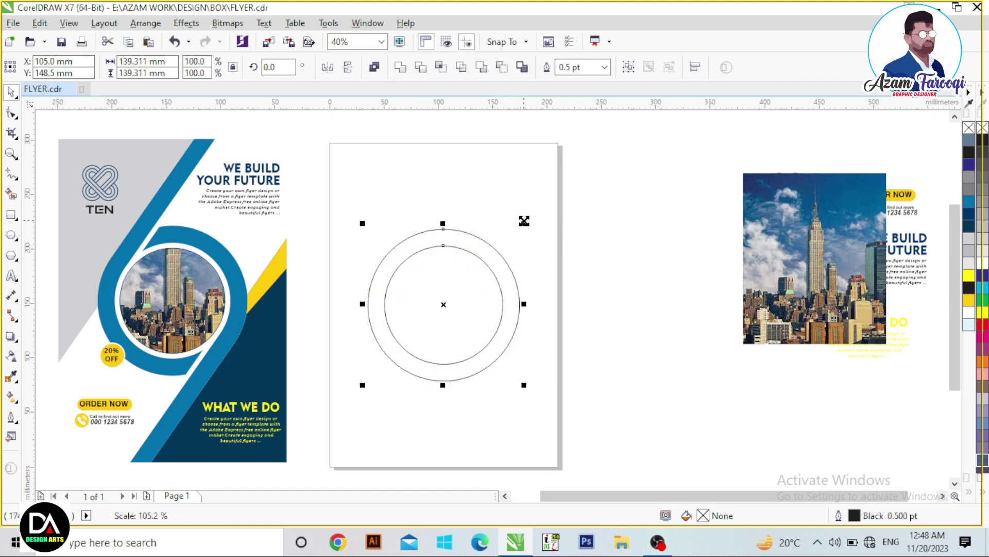
{"action": "left_click", "coordinate": [639, 265]}
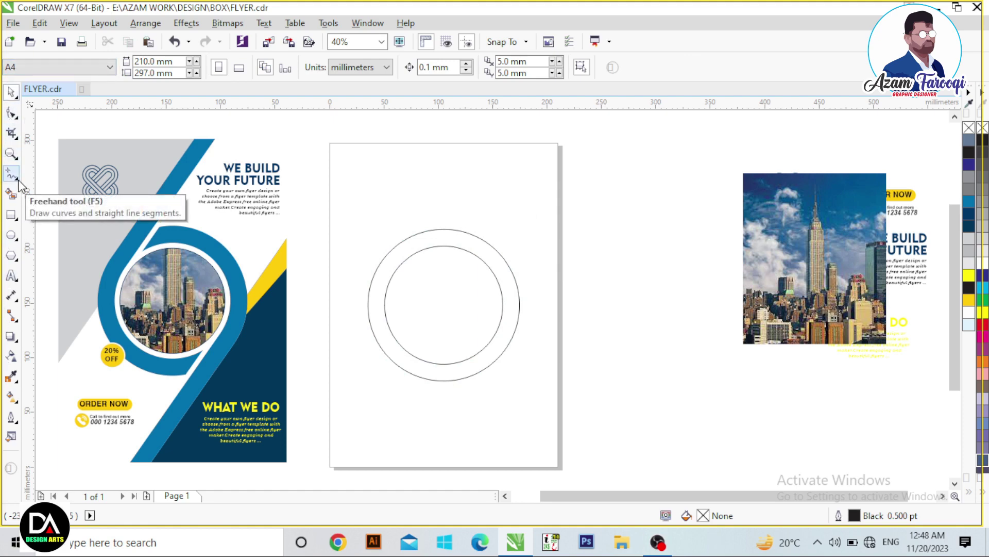
Draw a straight vertical Freehand line from above the page to below it, left of the circles.
{"action": "left_click", "coordinate": [18, 181]}
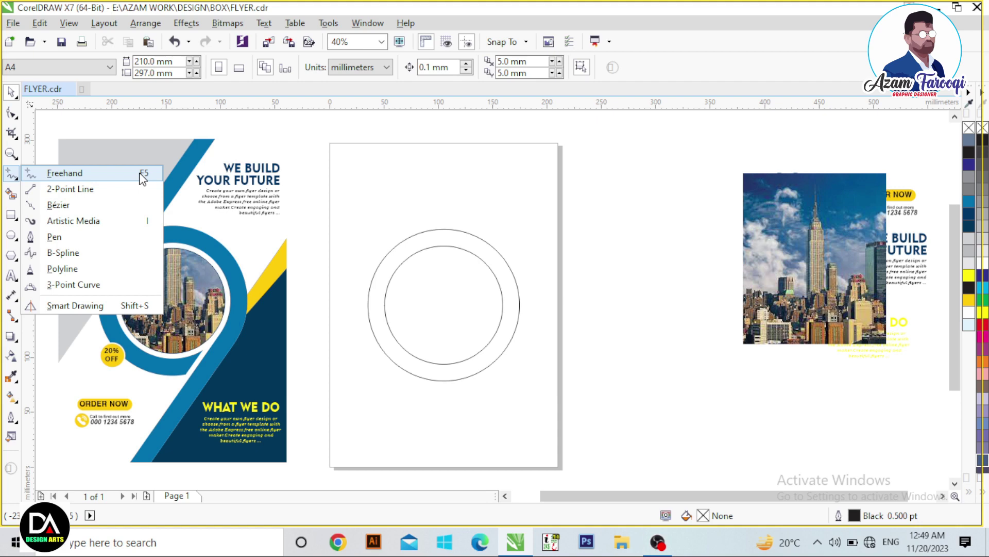
{"action": "left_click", "coordinate": [140, 174]}
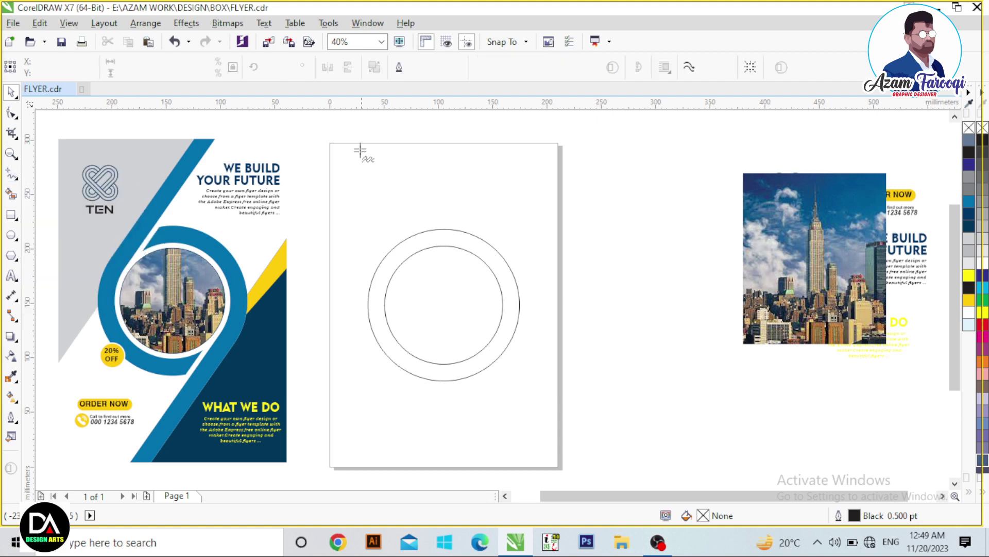
{"action": "left_click", "coordinate": [362, 118]}
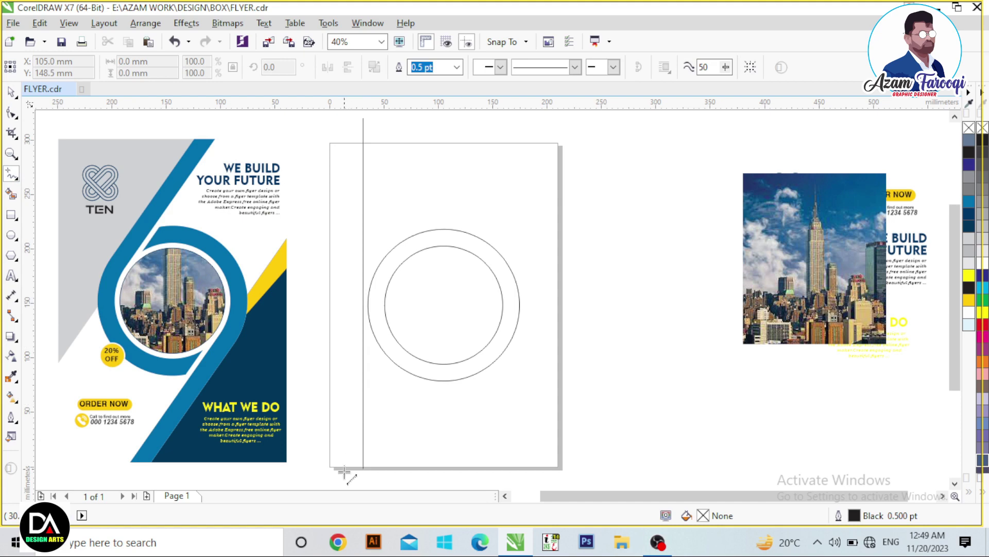
{"action": "scroll", "coordinate": [342, 482], "scroll_direction": "down", "scroll_amount": 2}
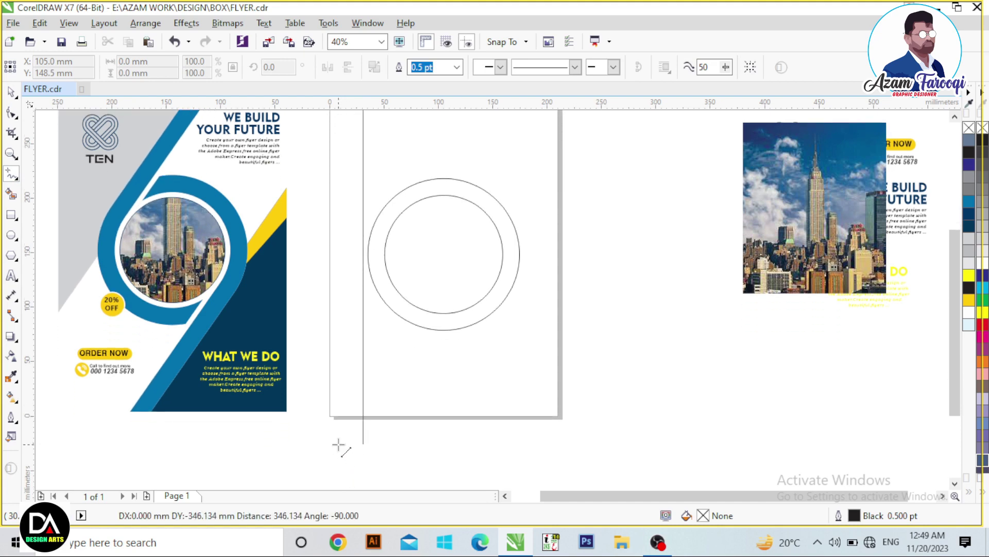
{"action": "left_click", "coordinate": [338, 444], "text": "ctrl"}
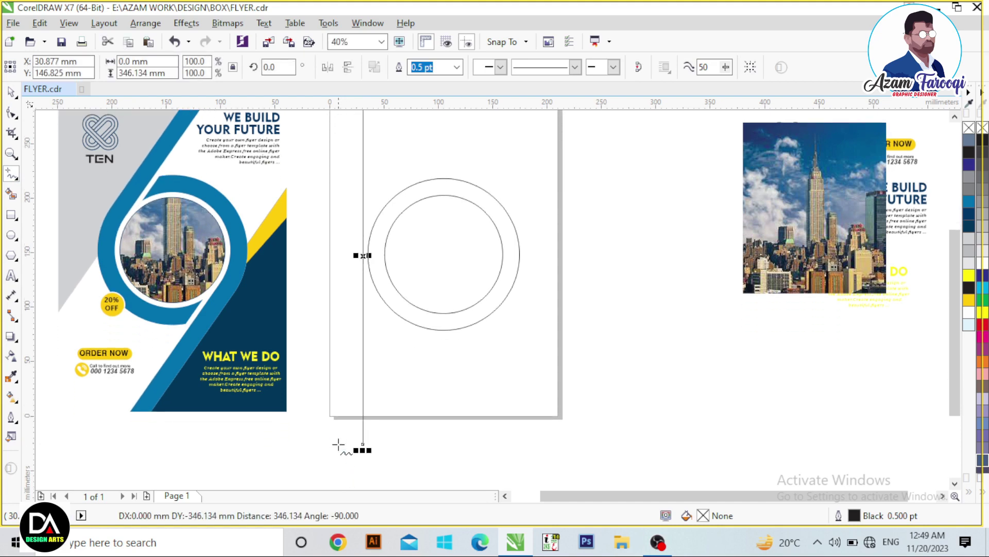
{"action": "key", "text": "space"}
{"action": "key", "text": "F4"}
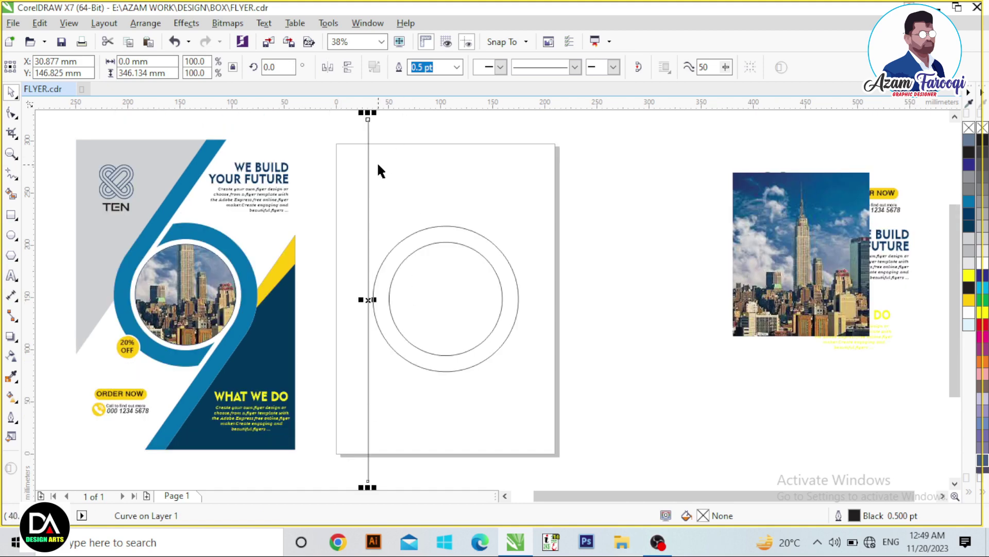
Align the vertical line to the circle's left edge and fine-tune its position.
{"action": "left_click", "coordinate": [403, 276], "text": "shift"}
{"action": "key", "text": "l"}
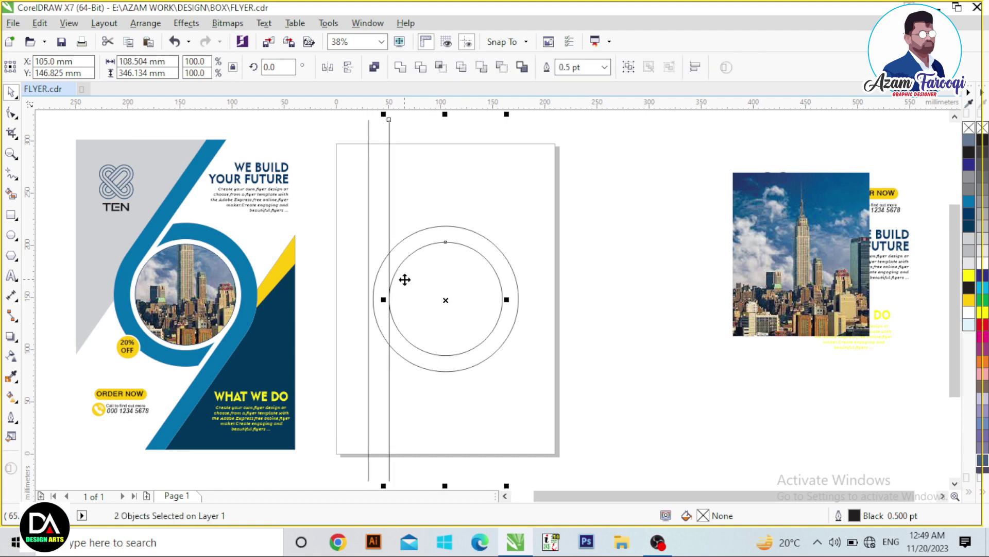
{"action": "key", "text": "Escape"}
{"action": "left_click", "coordinate": [388, 229]}
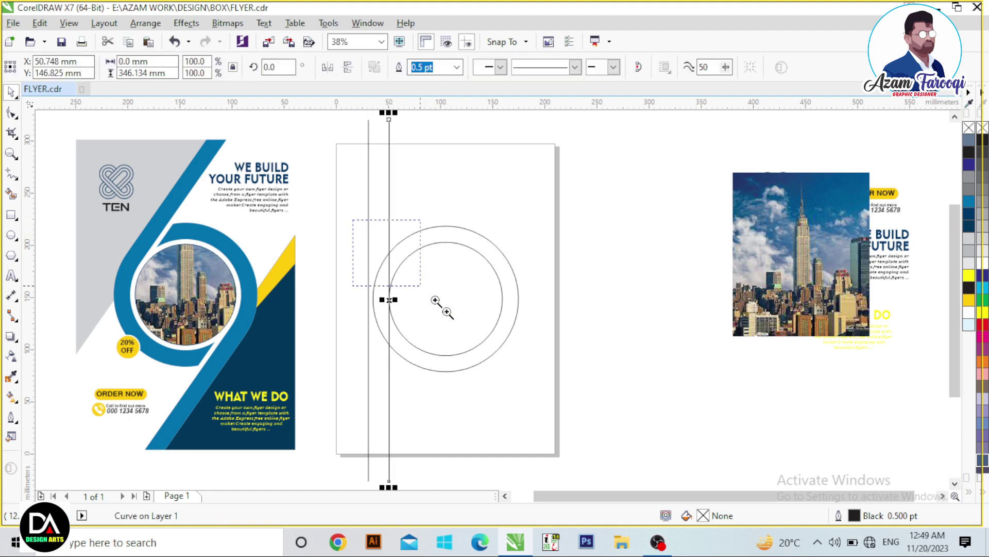
{"action": "scroll", "coordinate": [435, 299], "scroll_direction": "up", "scroll_amount": 3}
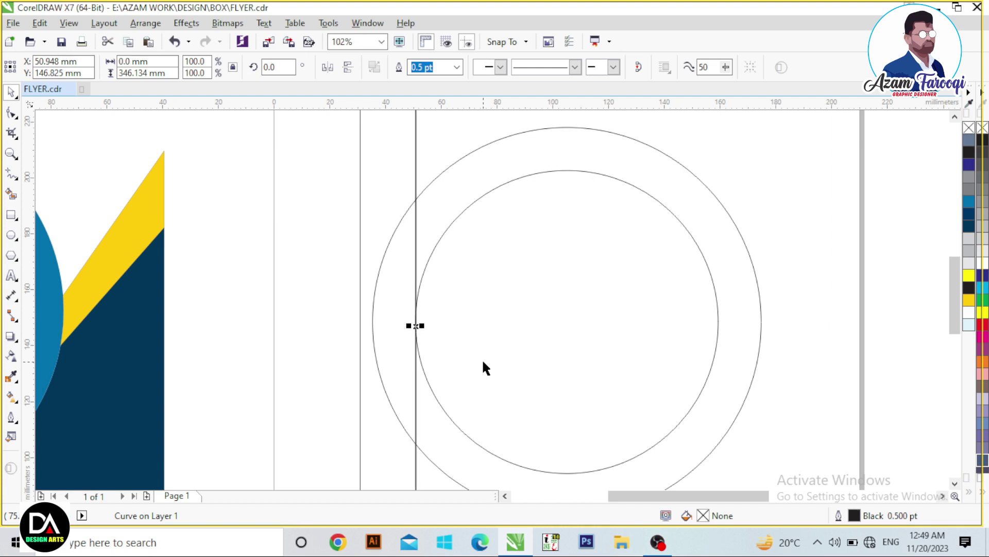
{"action": "key", "text": "Right"}
{"action": "key", "text": "Right"}
{"action": "key", "text": "Right"}
{"action": "key", "text": "Right"}
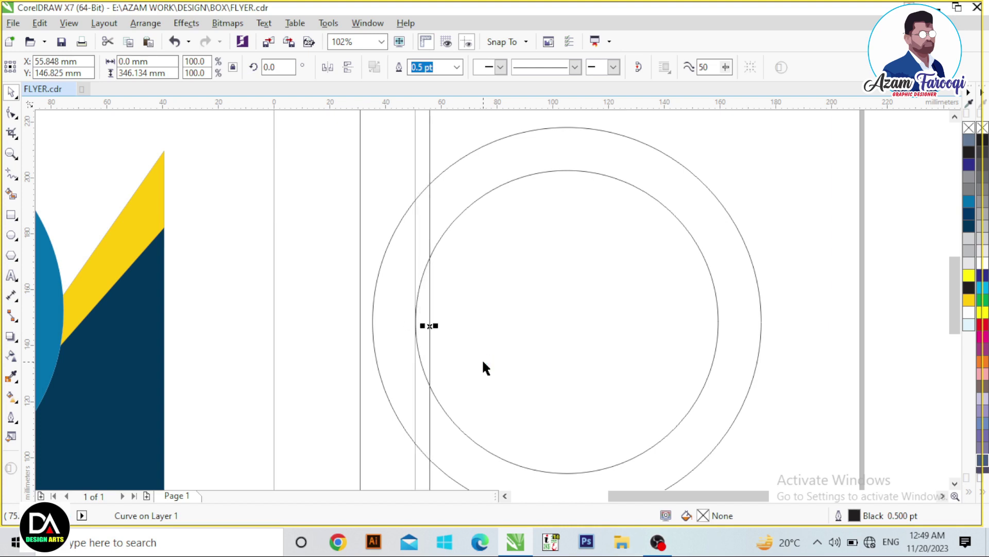
{"action": "key", "text": "Left"}
{"action": "key", "text": "Left"}
{"action": "key", "text": "Left"}
{"action": "key", "text": "Left"}
{"action": "key", "text": "Left"}
{"action": "key", "text": "Left"}
{"action": "key", "text": "Left"}
{"action": "key", "text": "Left"}
{"action": "key", "text": "Left"}
{"action": "key", "text": "Left"}
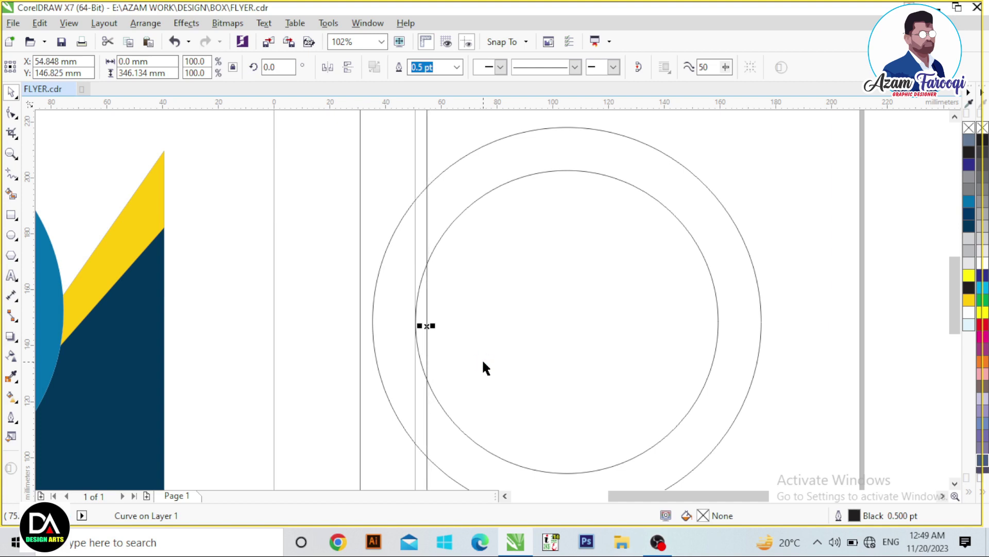
Select the leftmost vertical line together with the outer circle.
{"action": "left_click", "coordinate": [483, 367]}
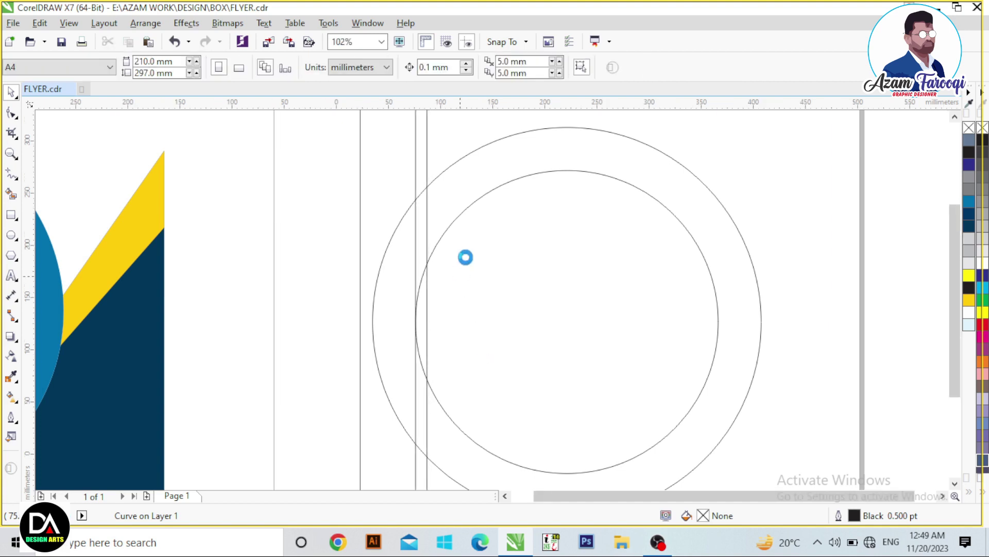
{"action": "key", "text": "F4"}
{"action": "left_click", "coordinate": [368, 145]}
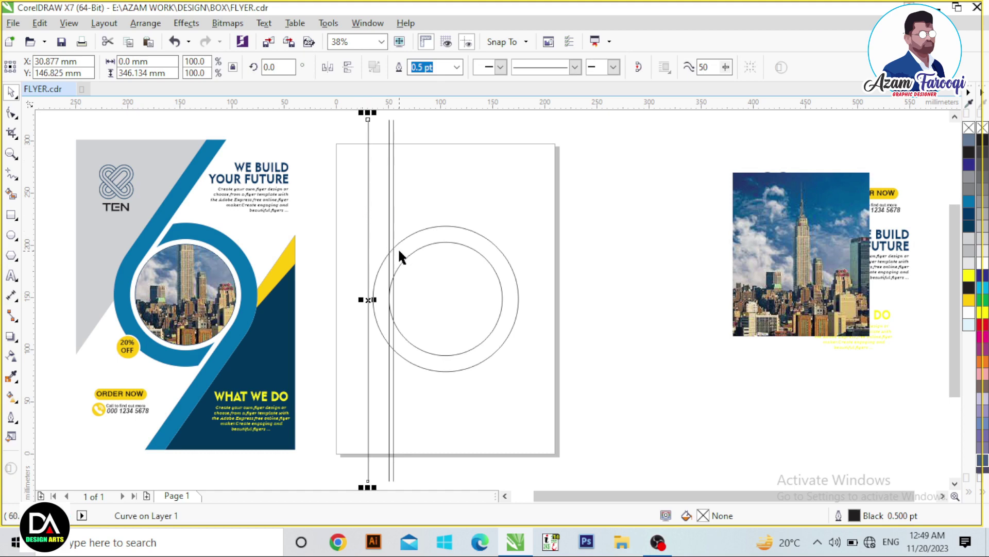
{"action": "left_click", "coordinate": [434, 228], "text": "shift"}
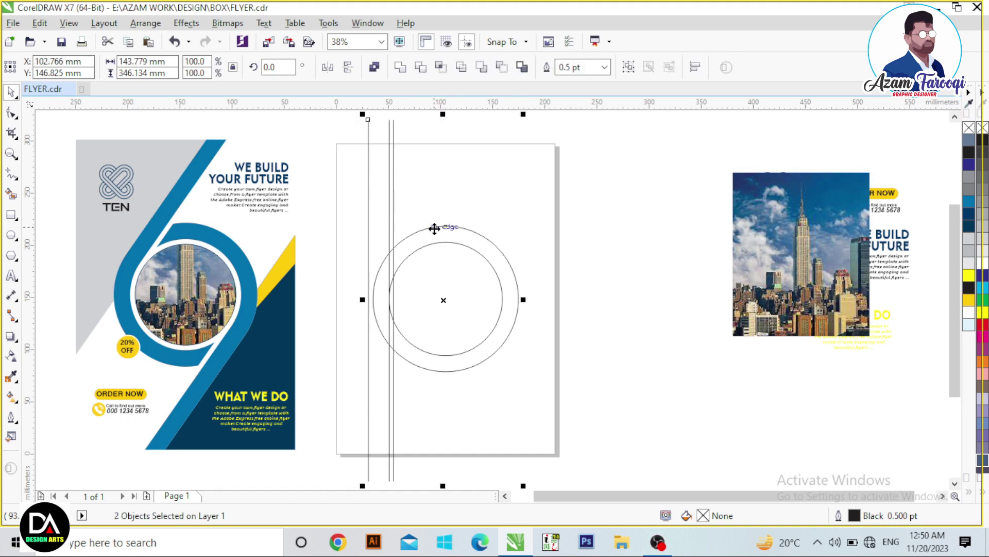
Lengthen the three vertical lines and group them.
{"action": "left_click", "coordinate": [370, 149]}
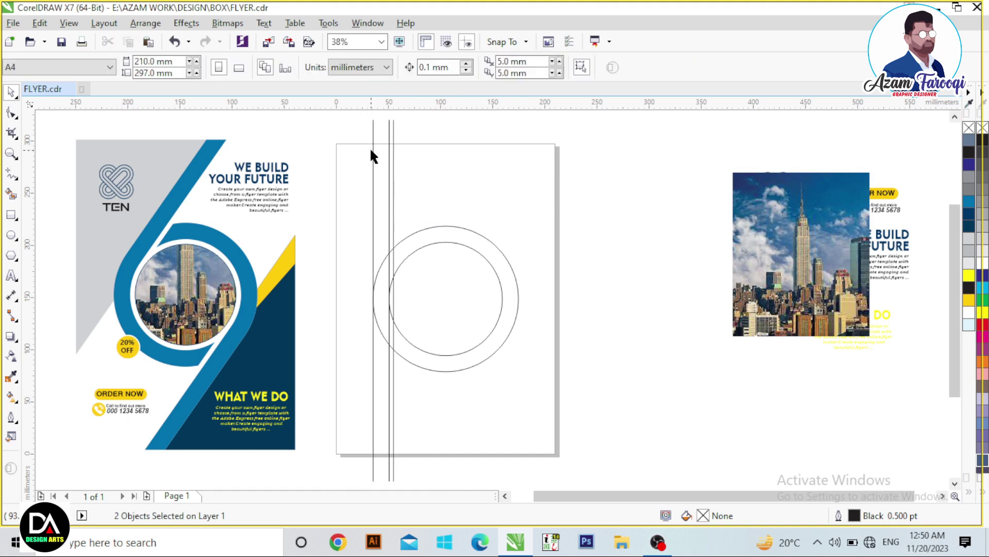
{"action": "scroll", "coordinate": [370, 144], "scroll_direction": "down", "scroll_amount": 1}
{"action": "mouse_move", "coordinate": [366, 131]}
{"action": "left_mouse_down"}
{"action": "mouse_move", "coordinate": [397, 341]}
{"action": "mouse_move", "coordinate": [378, 336]}
{"action": "left_mouse_up"}
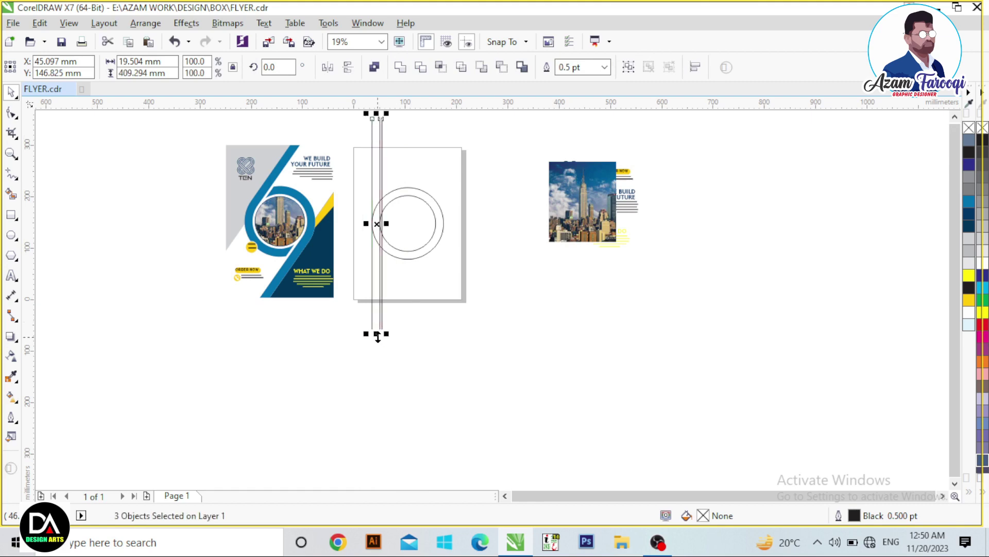
{"action": "key", "text": "ctrl+g"}
Copy the line group to the circle's right side and mirror it horizontally.
{"action": "scroll", "coordinate": [377, 336], "scroll_direction": "up", "scroll_amount": 1}
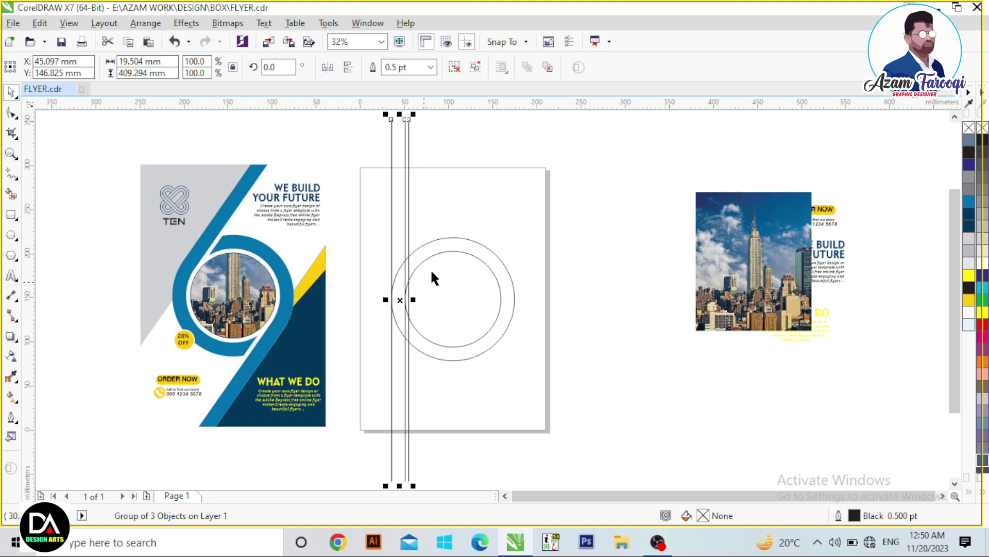
{"action": "left_click", "coordinate": [494, 275]}
{"action": "left_click_drag", "start_coordinate": [497, 254], "coordinate": [496, 256]}
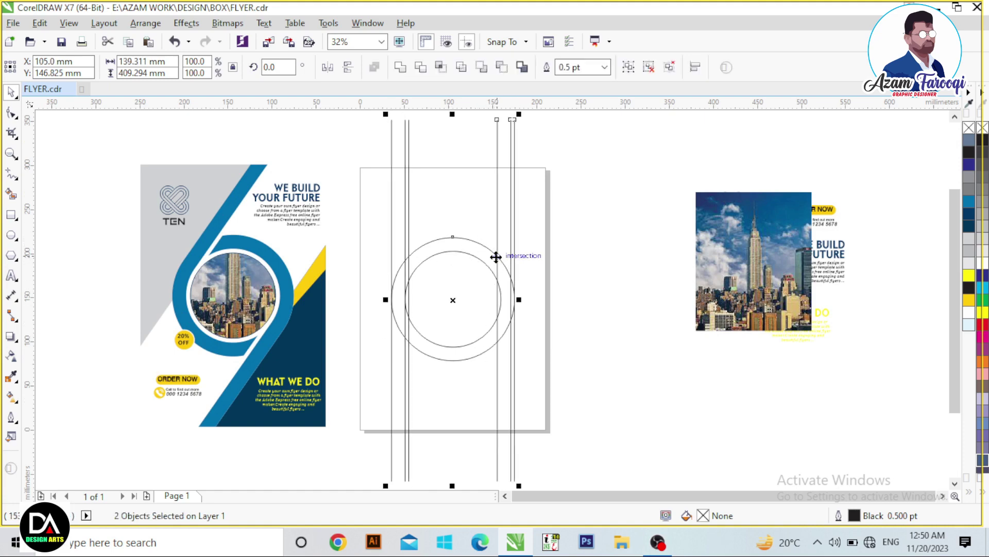
{"action": "left_click", "coordinate": [511, 188]}
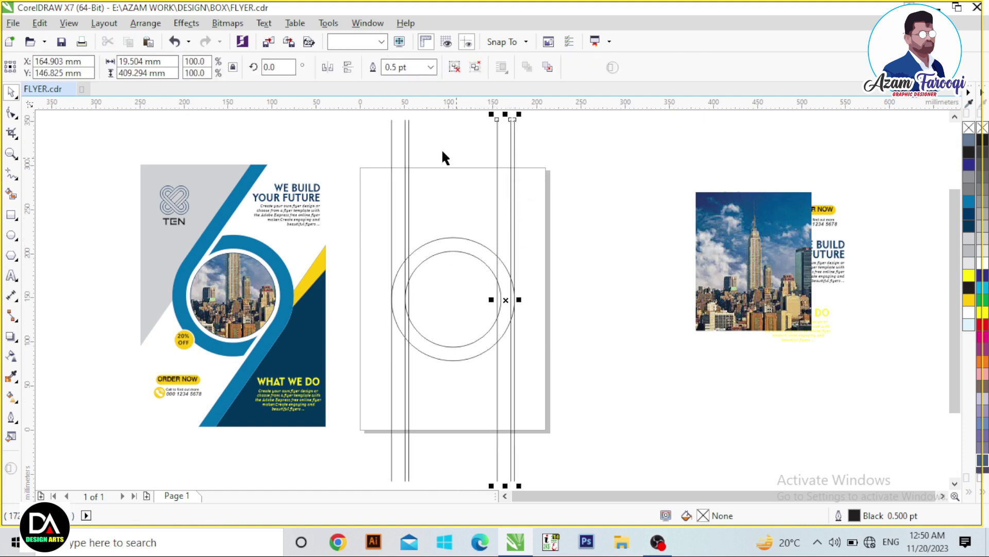
{"action": "left_click", "coordinate": [327, 69]}
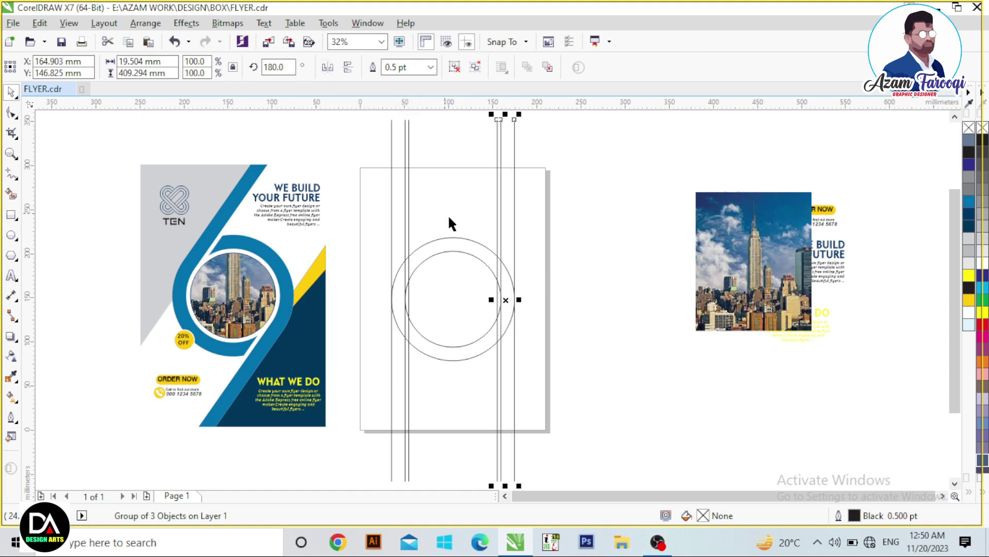
{"action": "left_click", "coordinate": [504, 223]}
Group all lines with both circles, rotate the group to 35° and mirror it.
{"action": "scroll", "coordinate": [429, 193], "scroll_direction": "down", "scroll_amount": 2}
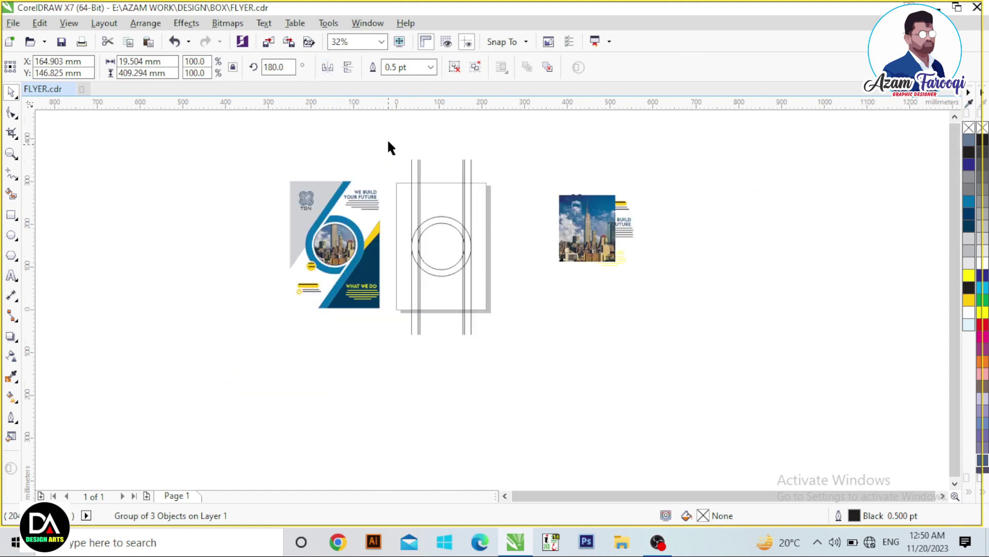
{"action": "mouse_move", "coordinate": [387, 136]}
{"action": "left_mouse_down"}
{"action": "mouse_move", "coordinate": [444, 234]}
{"action": "mouse_move", "coordinate": [480, 357]}
{"action": "left_mouse_up"}
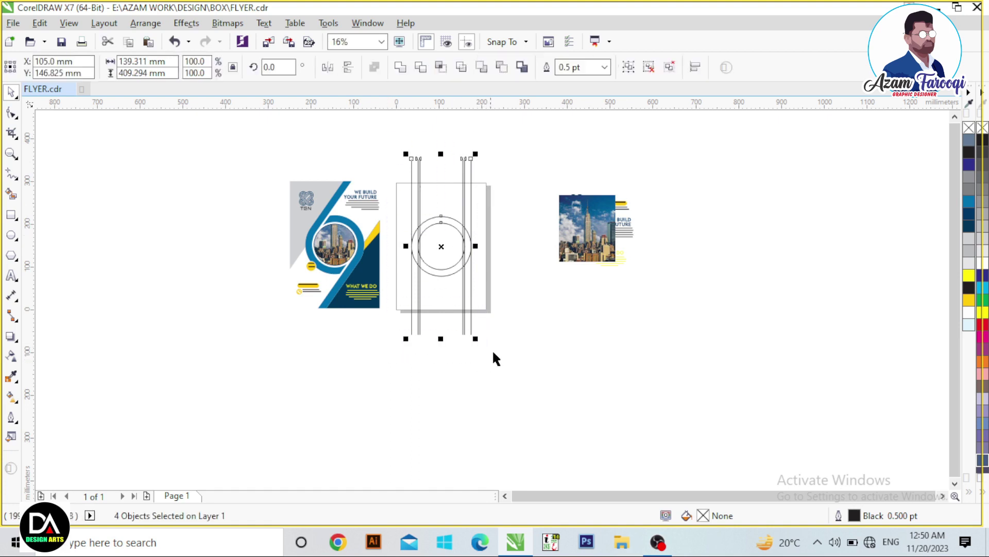
{"action": "scroll", "coordinate": [510, 335], "scroll_direction": "up", "scroll_amount": 2}
{"action": "key", "text": "ctrl+g"}
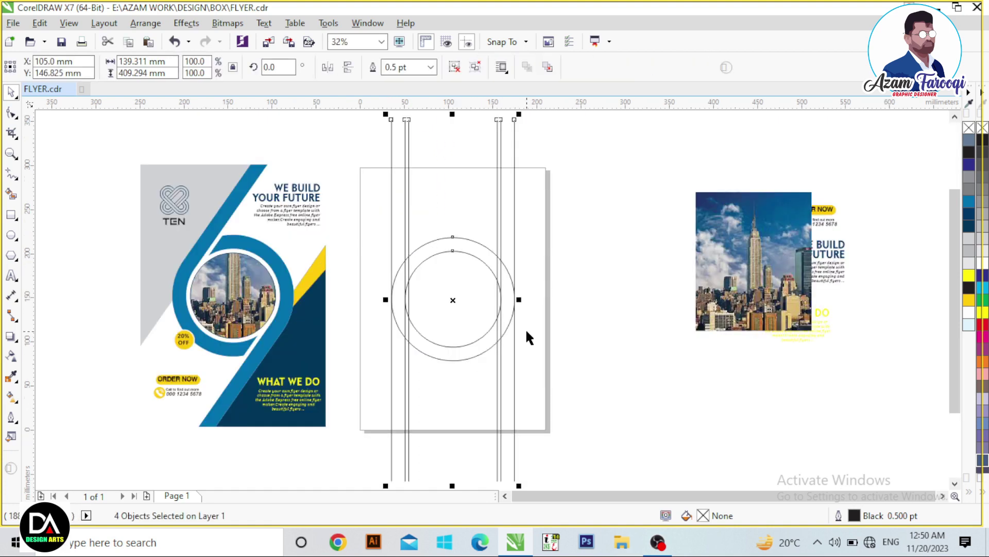
{"action": "double_click", "coordinate": [279, 66]}
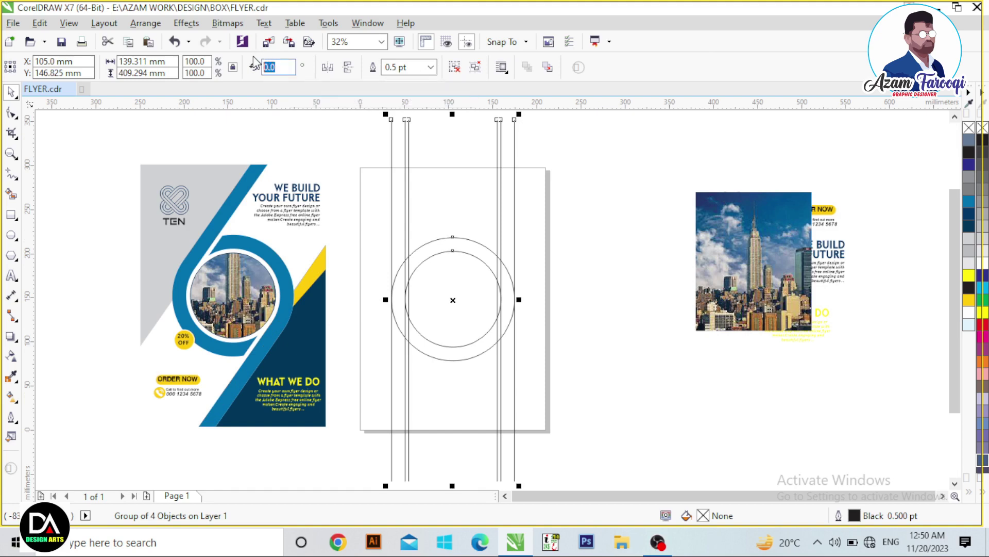
{"action": "type", "text": "20"}
{"action": "key", "text": "Return"}
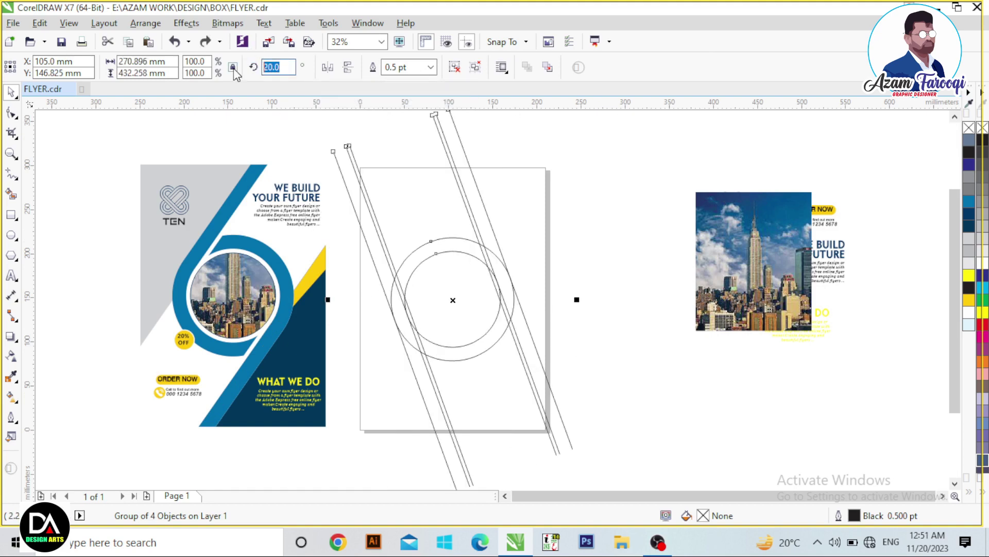
{"action": "type", "text": "35"}
{"action": "key", "text": "Return"}
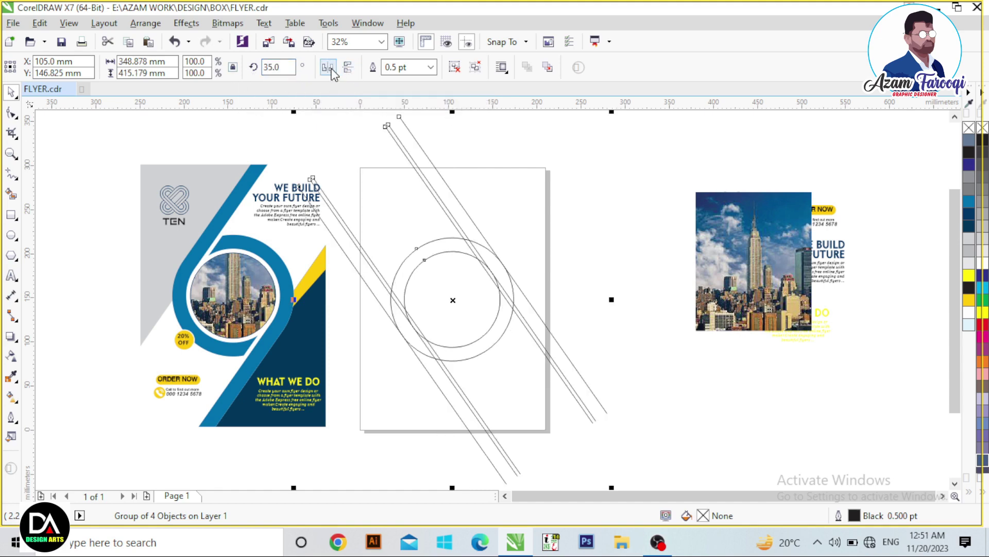
{"action": "left_click", "coordinate": [328, 68]}
{"action": "left_click", "coordinate": [600, 161]}
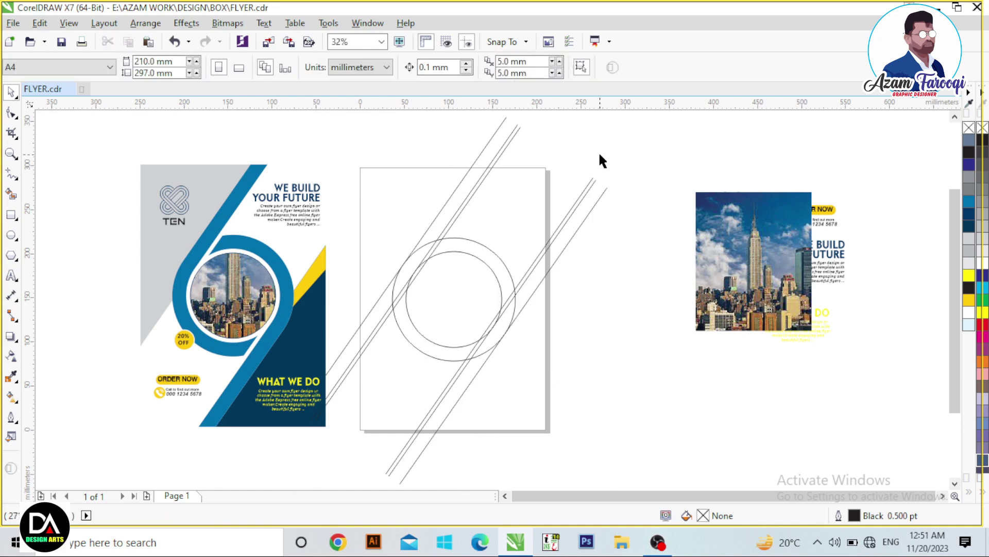
Smart-fill the upper-left corner, its adjacent strip and the lower-right area in Desert Blue.
{"action": "key", "text": "z"}
{"action": "left_click_drag", "start_coordinate": [328, 142], "coordinate": [575, 409]}
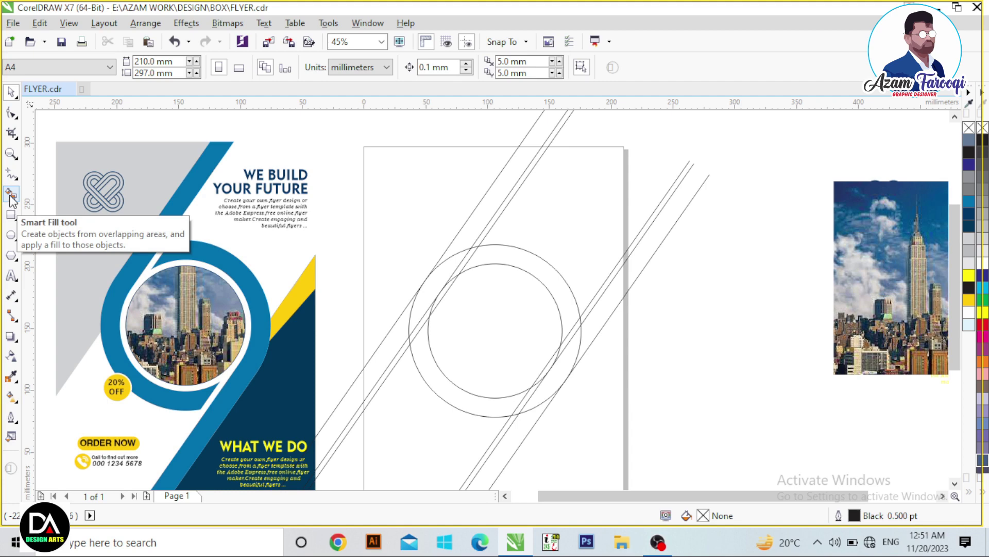
{"action": "left_click", "coordinate": [10, 196]}
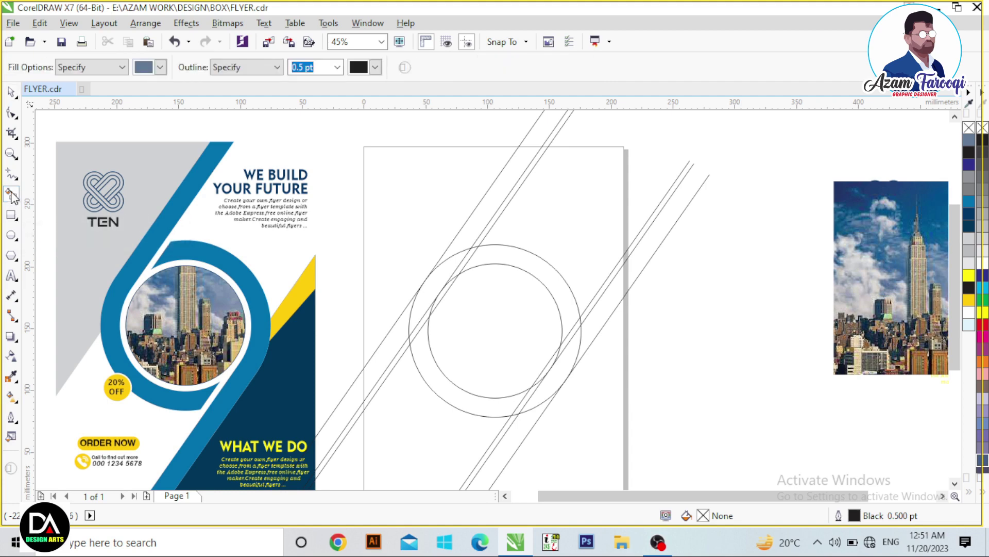
{"action": "left_click", "coordinate": [471, 169]}
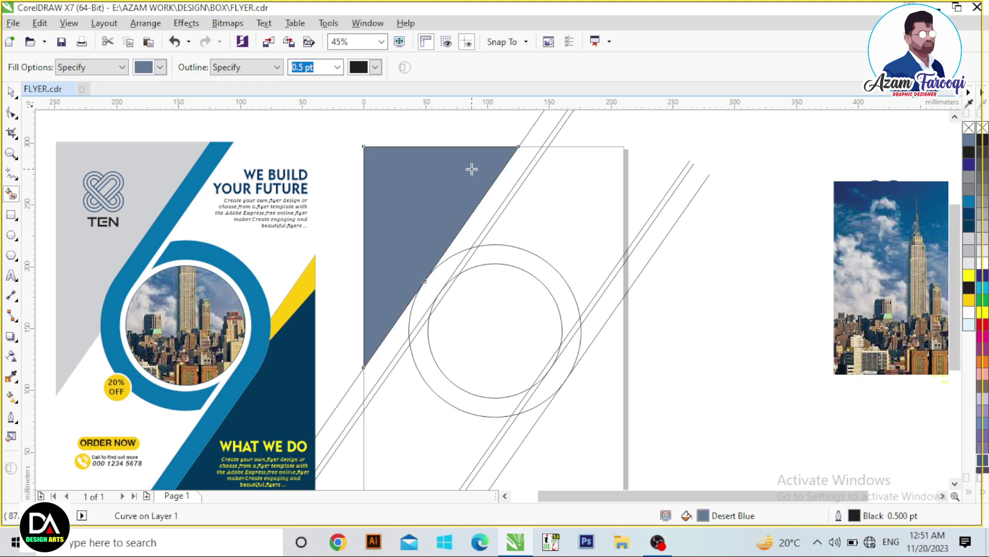
{"action": "left_click", "coordinate": [512, 170]}
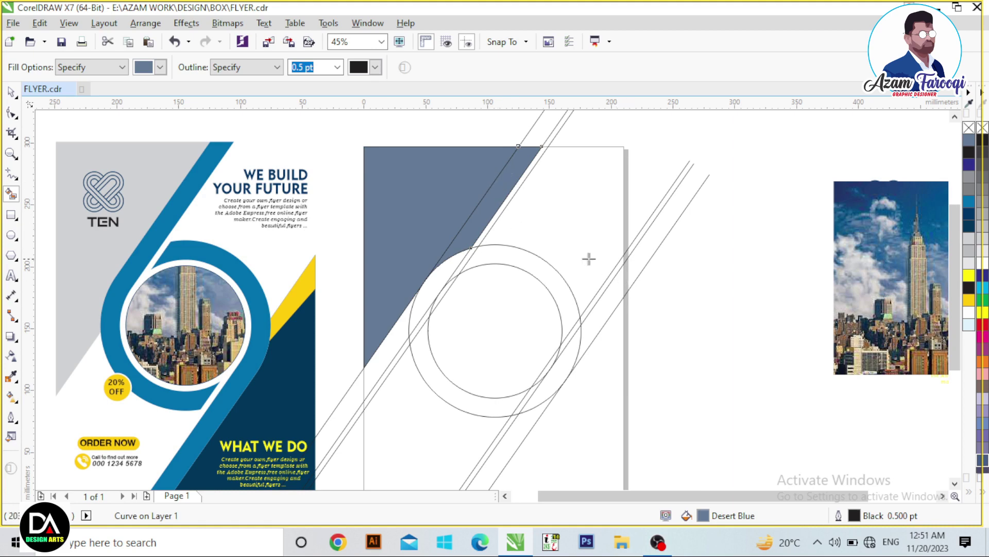
{"action": "left_click", "coordinate": [577, 406]}
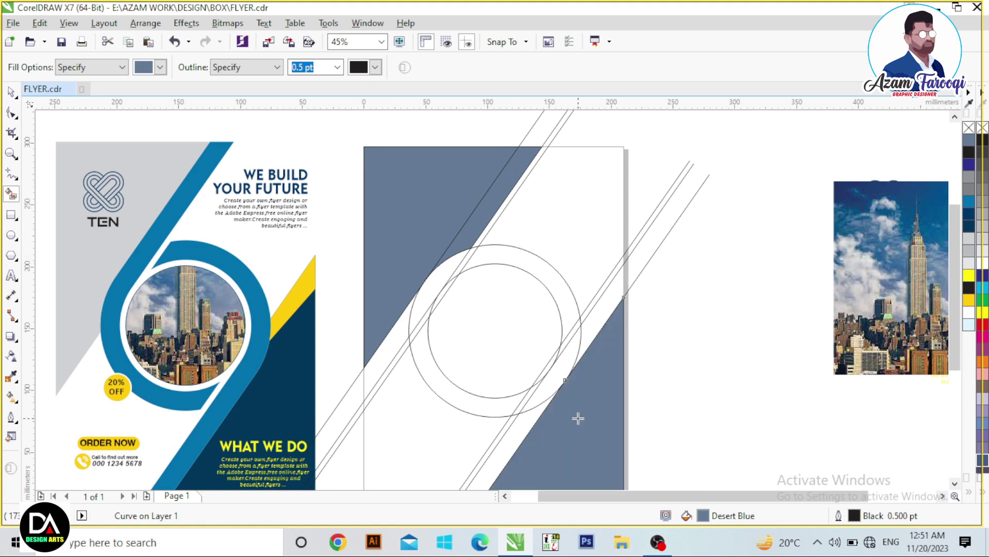
{"action": "left_click", "coordinate": [609, 305]}
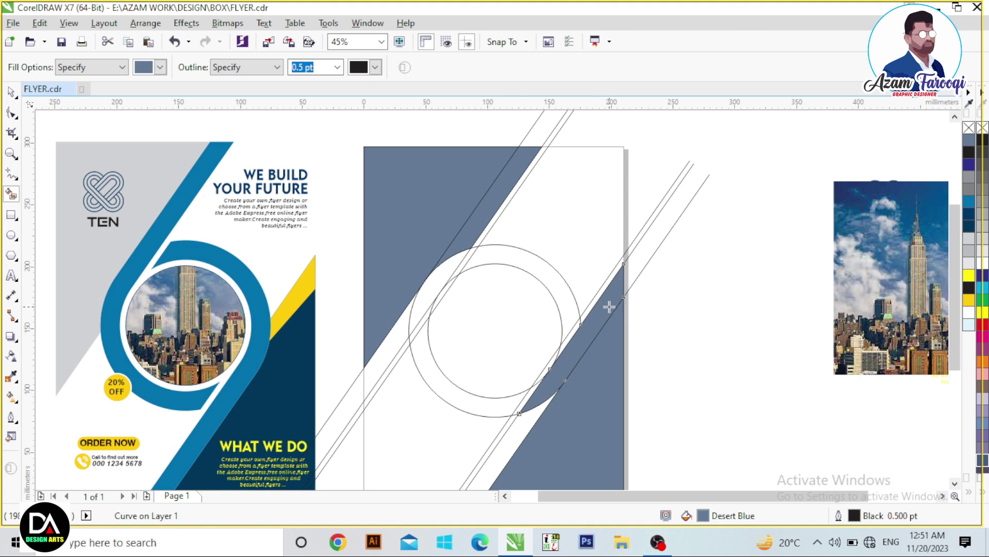
{"action": "key", "text": "ctrl+z"}
Fill the ring between the two circles, including the part left of the diagonal.
{"action": "left_click", "coordinate": [535, 420]}
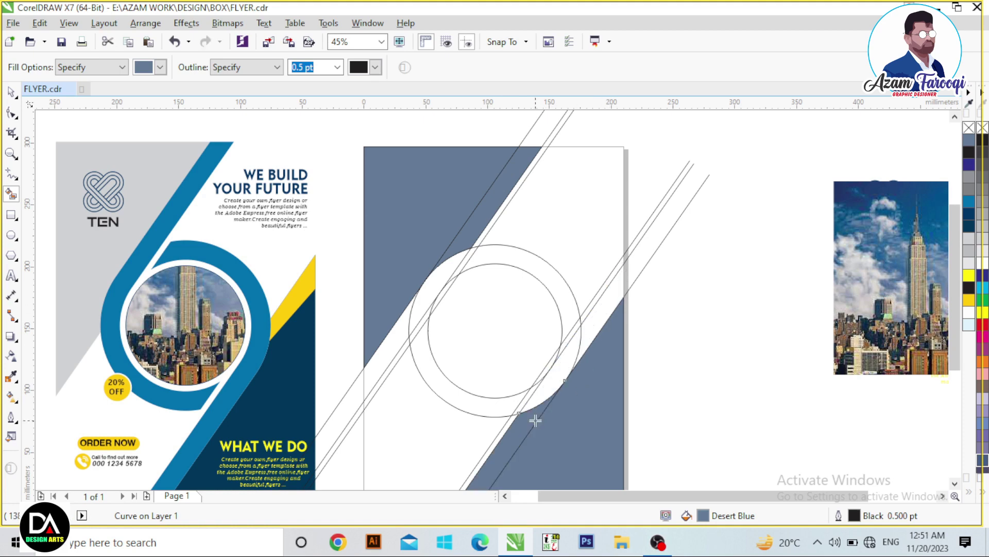
{"action": "scroll", "coordinate": [407, 335], "scroll_direction": "up", "scroll_amount": 1}
{"action": "key", "text": "space"}
{"action": "left_click", "coordinate": [410, 346]}
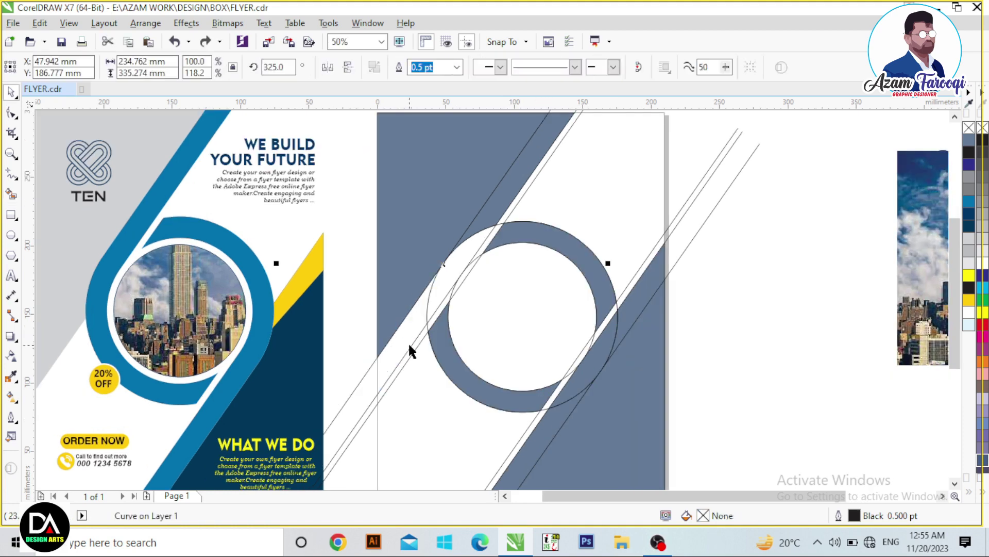
{"action": "left_click", "coordinate": [412, 349]}
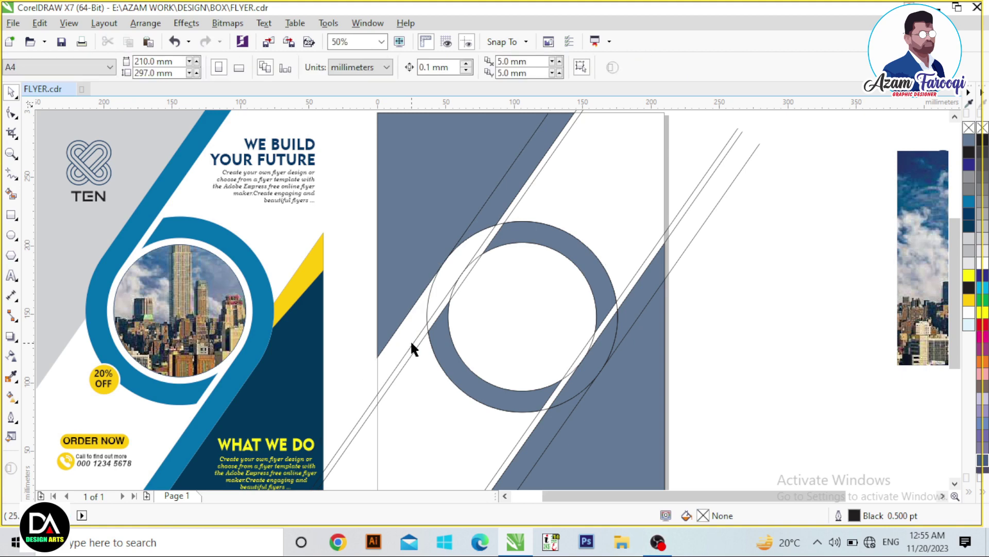
{"action": "left_click", "coordinate": [11, 194]}
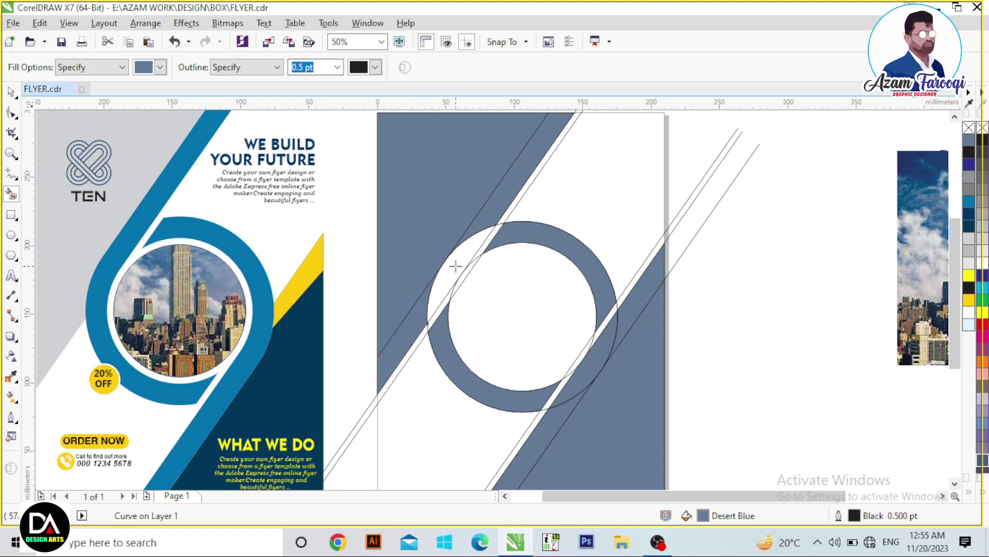
{"action": "left_click", "coordinate": [456, 266]}
Recolour the upper-left triangle to 20% Black light grey.
{"action": "key", "text": "z"}
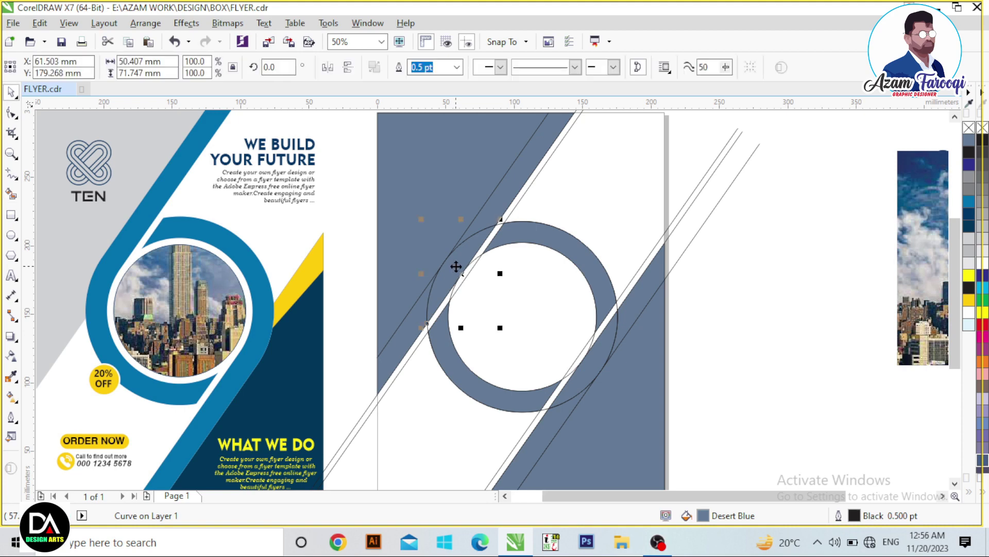
{"action": "right_click", "coordinate": [530, 270]}
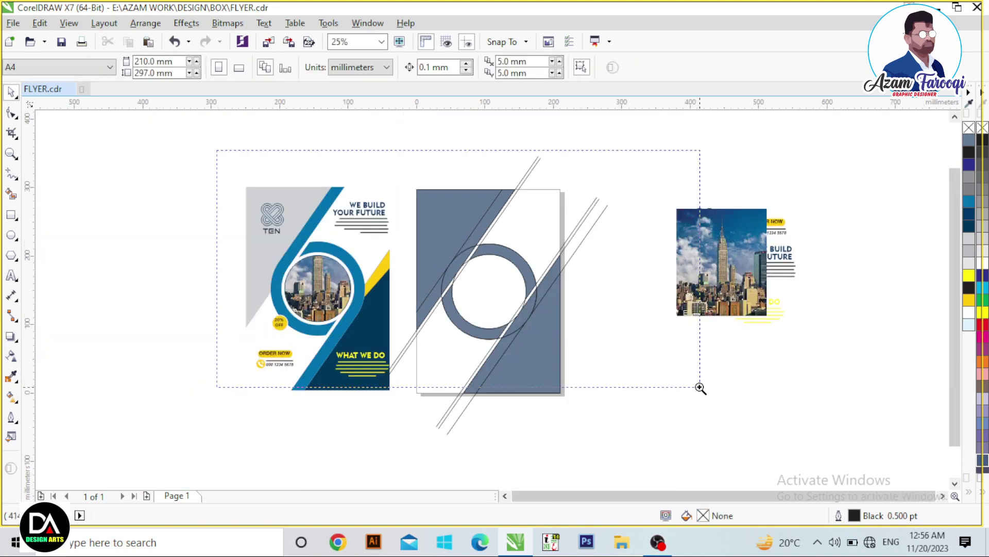
{"action": "left_click_drag", "start_coordinate": [219, 151], "coordinate": [698, 390]}
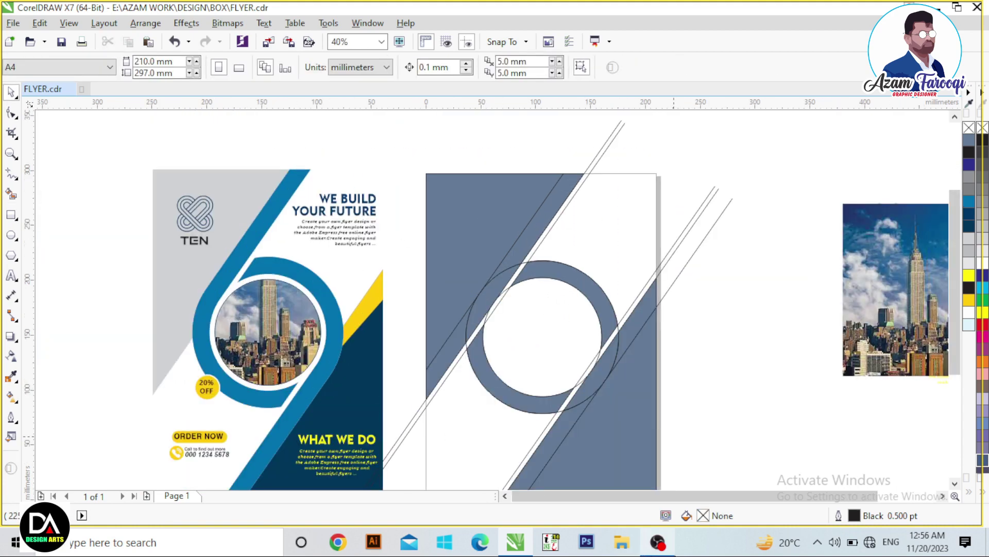
{"action": "left_click", "coordinate": [446, 228]}
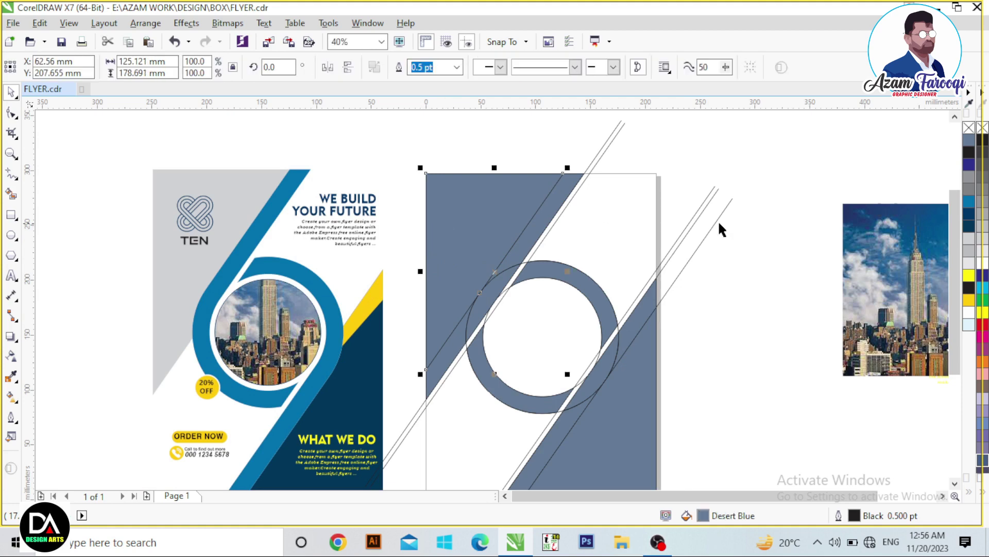
{"action": "left_click", "coordinate": [984, 240]}
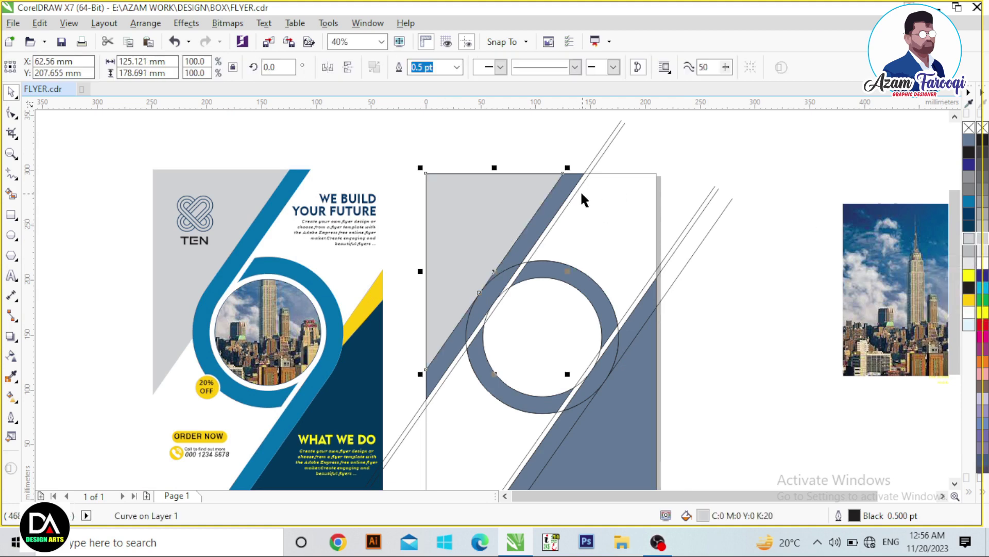
{"action": "left_click", "coordinate": [553, 204]}
{"action": "key", "text": "z"}
{"action": "mouse_move", "coordinate": [416, 235]}
{"action": "left_mouse_down"}
{"action": "mouse_move", "coordinate": [633, 337]}
{"action": "mouse_move", "coordinate": [633, 346]}
{"action": "left_mouse_up"}
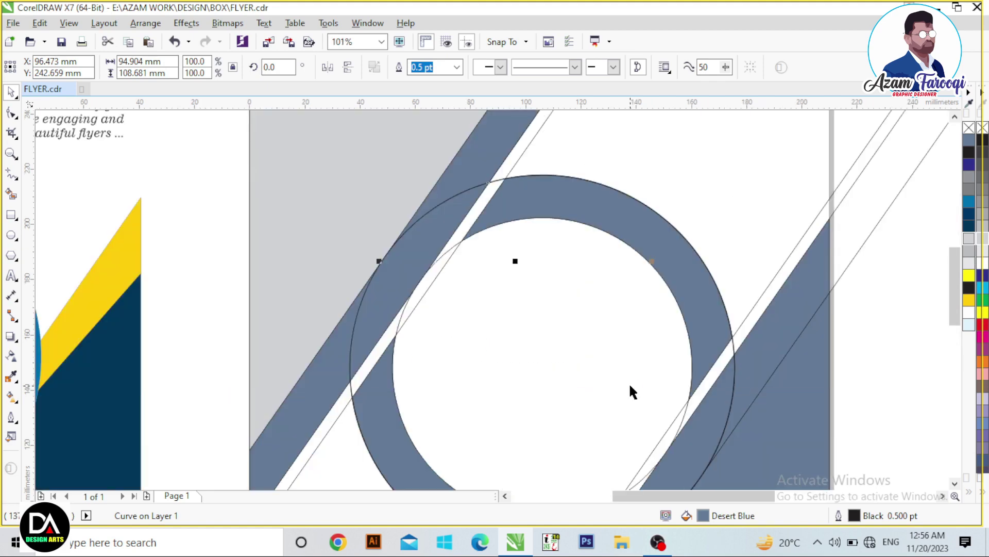
Smart-fill the white gap between the ring and the right diagonal band in Desert Blue.
{"action": "left_click", "coordinate": [66, 231]}
{"action": "left_click", "coordinate": [11, 194]}
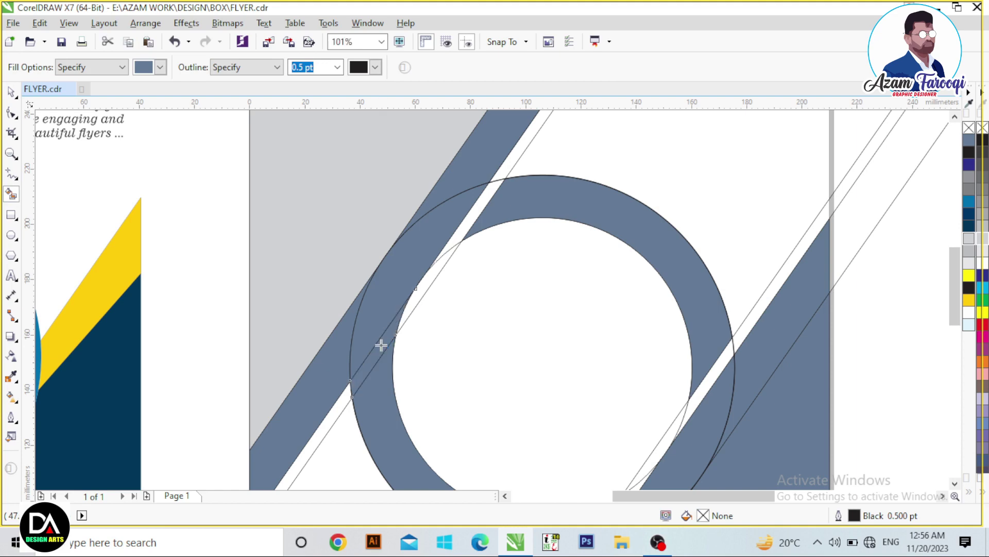
{"action": "key", "text": "space"}
{"action": "scroll", "coordinate": [388, 328], "scroll_direction": "down", "scroll_amount": 2}
{"action": "scroll", "coordinate": [568, 408], "scroll_direction": "up", "scroll_amount": 4}
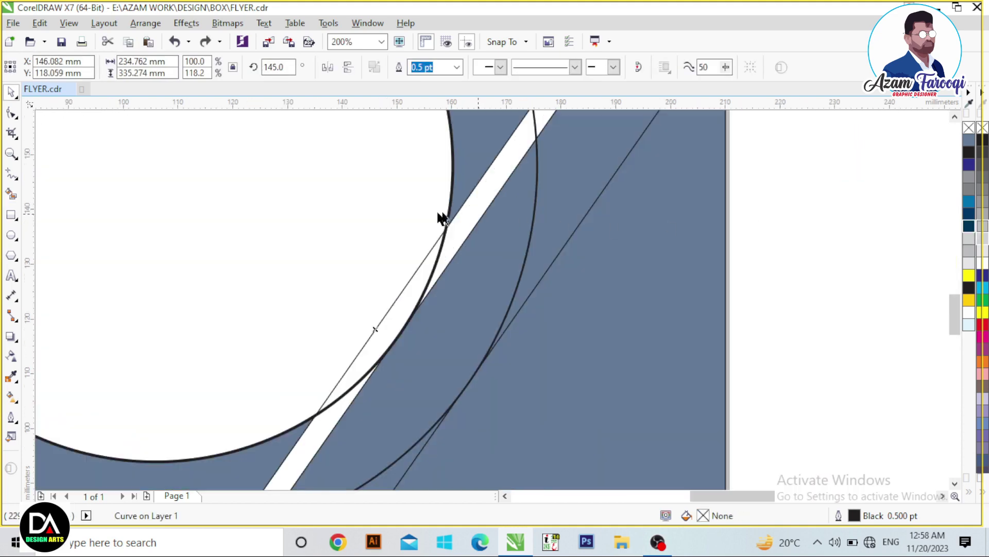
{"action": "key", "text": "space"}
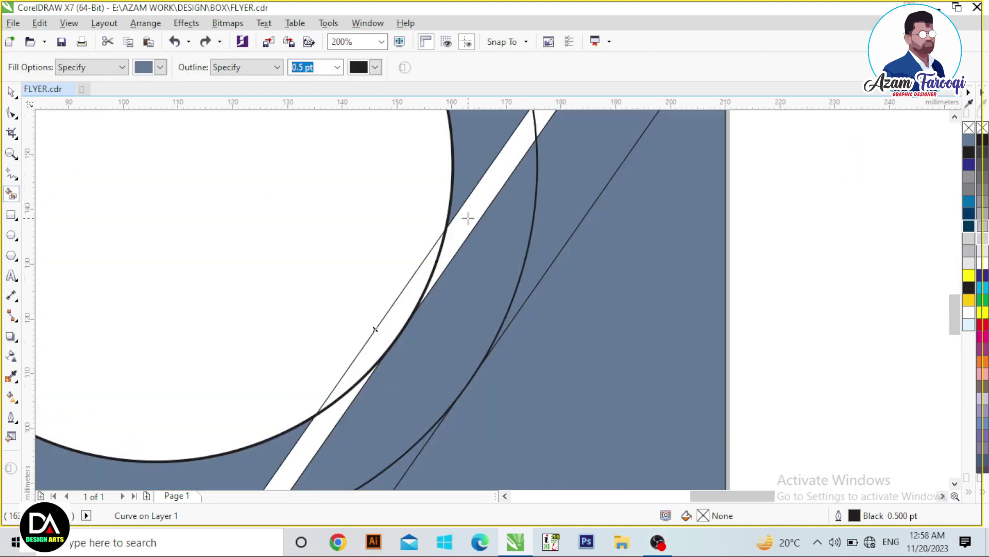
{"action": "left_click", "coordinate": [468, 219]}
{"action": "key", "text": "space"}
{"action": "scroll", "coordinate": [511, 322], "scroll_direction": "down", "scroll_amount": 5}
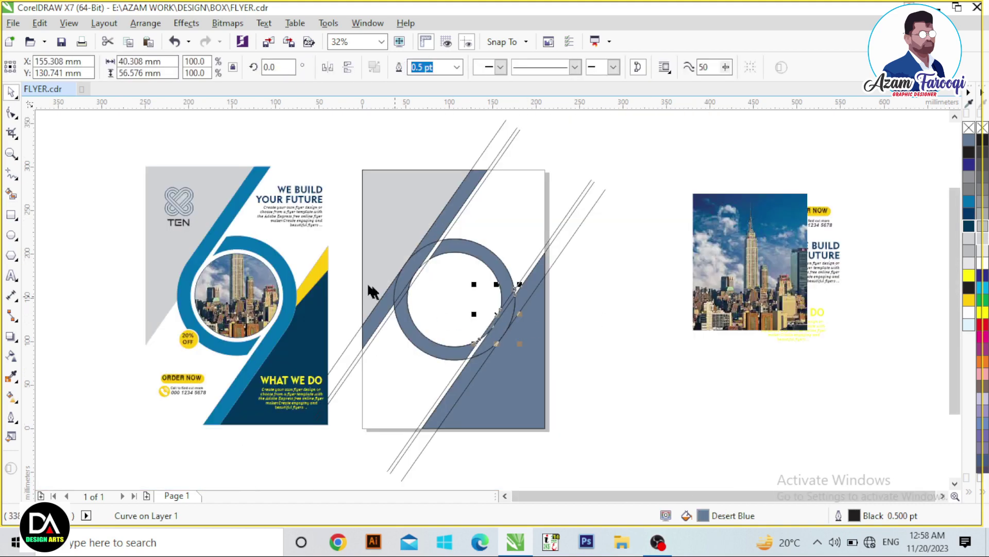
{"action": "scroll", "coordinate": [550, 357], "scroll_direction": "up", "scroll_amount": 4}
{"action": "key", "text": "Escape"}
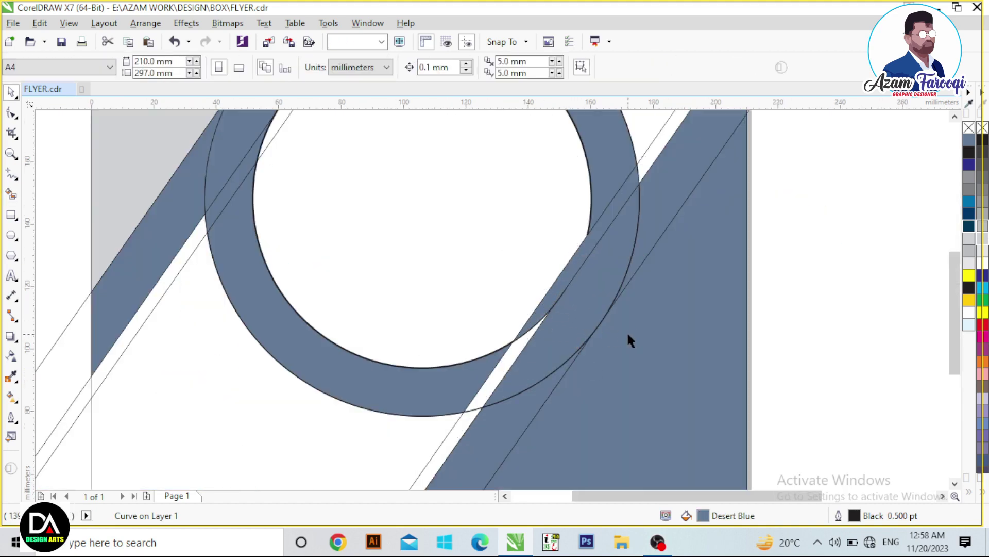
{"action": "scroll", "coordinate": [627, 331], "scroll_direction": "down", "scroll_amount": 2}
{"action": "left_click", "coordinate": [550, 276]}
Trim the slate band with the outer circle.
{"action": "left_click_drag", "start_coordinate": [512, 203], "coordinate": [701, 341]}
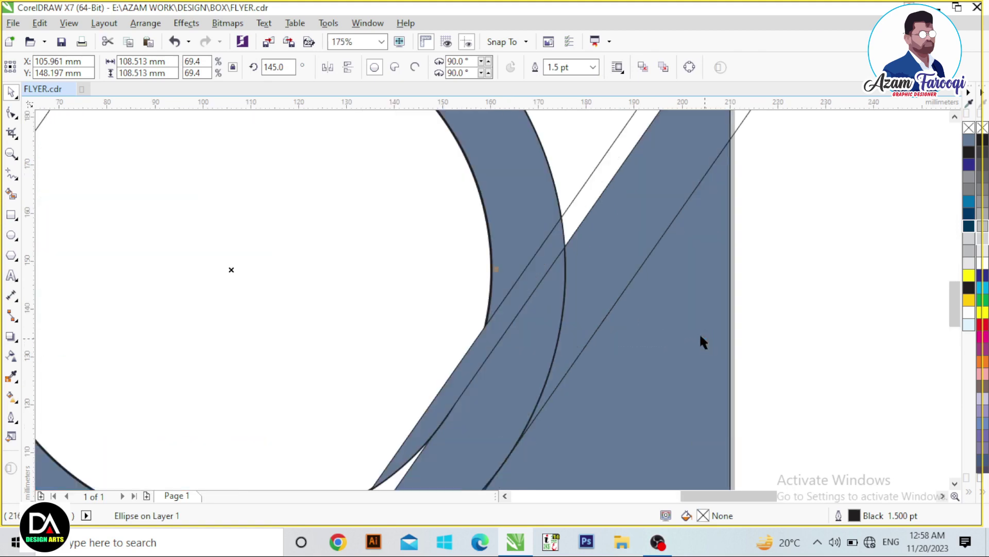
{"action": "left_click", "coordinate": [538, 272], "text": "shift"}
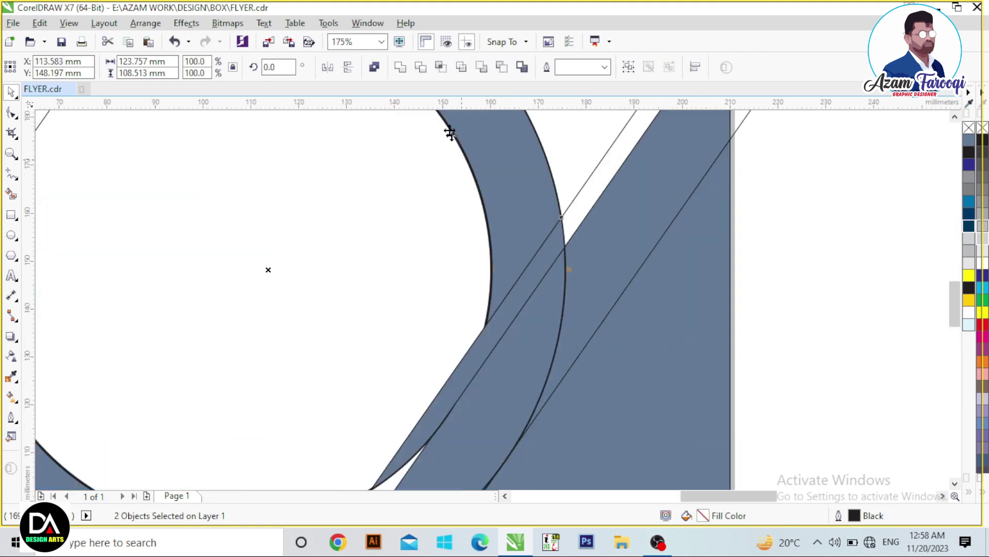
{"action": "left_click", "coordinate": [422, 69]}
{"action": "scroll", "coordinate": [641, 336], "scroll_direction": "down", "scroll_amount": 2}
{"action": "scroll", "coordinate": [615, 441], "scroll_direction": "up", "scroll_amount": 4}
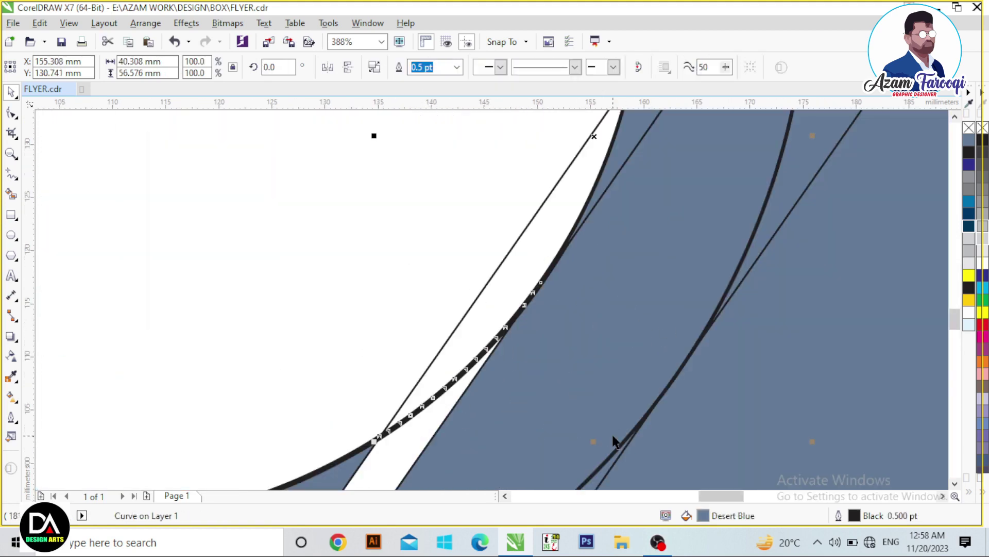
Delete the stray nodes along the trimmed curve, leaving a smooth six-node edge.
{"action": "key", "text": "F10"}
{"action": "left_click_drag", "start_coordinate": [353, 269], "coordinate": [523, 446]}
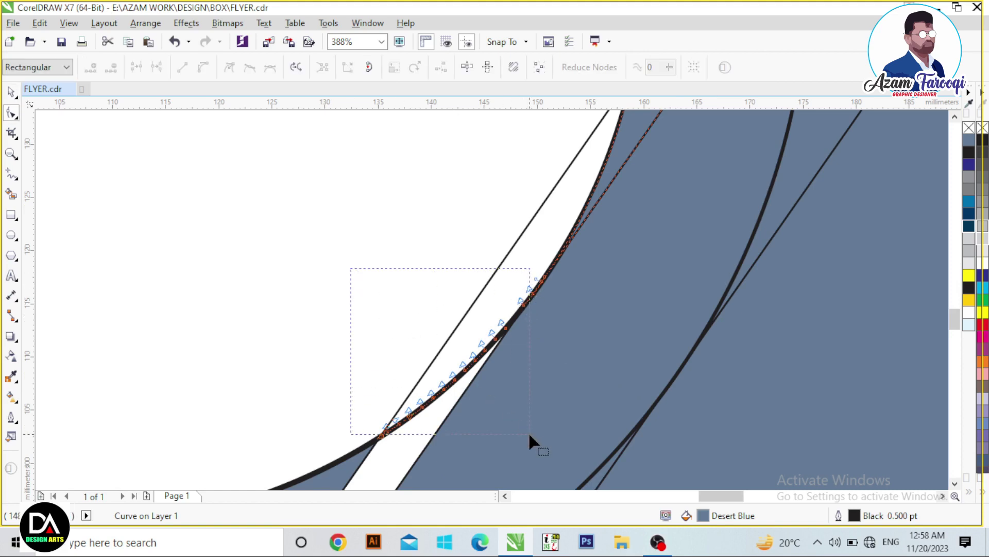
{"action": "key", "text": "Delete"}
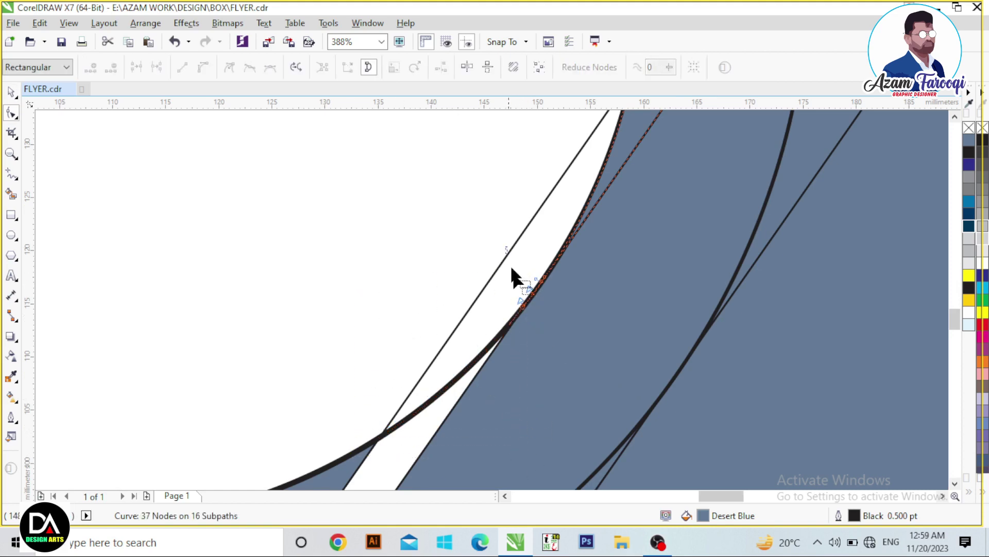
{"action": "left_click_drag", "start_coordinate": [505, 247], "coordinate": [537, 369]}
{"action": "key", "text": "Delete"}
{"action": "left_click_drag", "start_coordinate": [518, 262], "coordinate": [545, 310]}
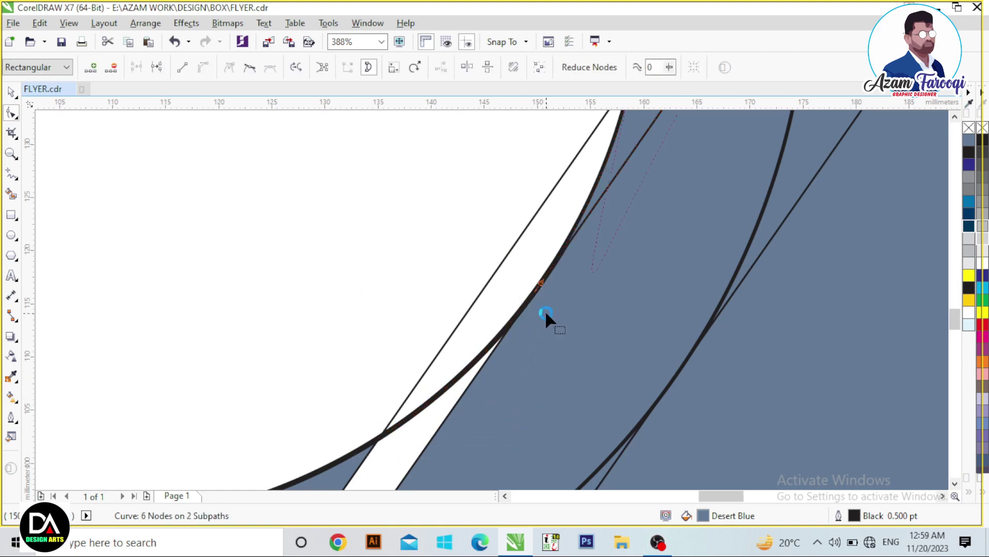
{"action": "key", "text": "Delete"}
{"action": "key", "text": "ctrl+z"}
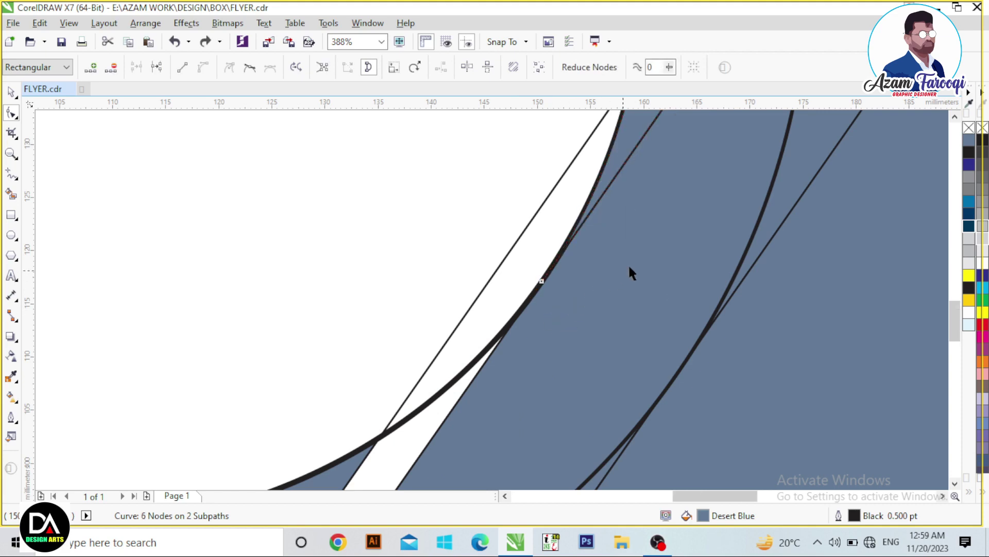
{"action": "scroll", "coordinate": [629, 264], "scroll_direction": "down", "scroll_amount": 2}
{"action": "scroll", "coordinate": [629, 264], "scroll_direction": "down", "scroll_amount": 3}
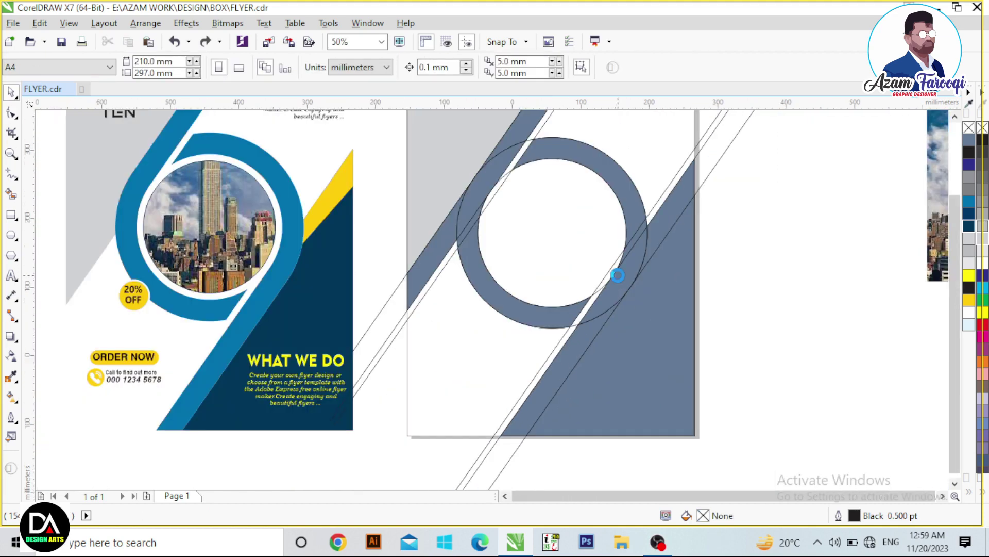
{"action": "scroll", "coordinate": [617, 274], "scroll_direction": "down", "scroll_amount": 1}
{"action": "scroll", "coordinate": [722, 353], "scroll_direction": "up", "scroll_amount": 2}
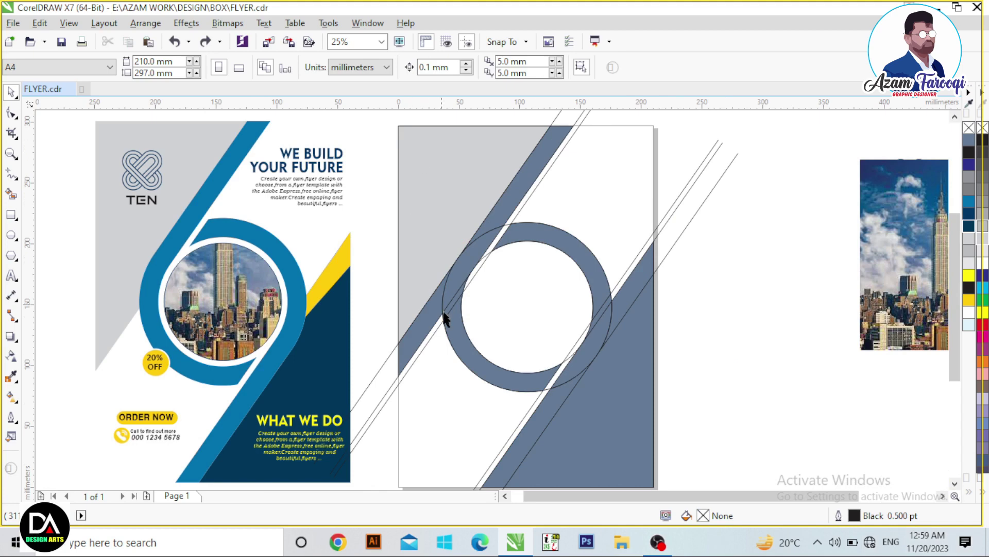
Try moving the thin outer circle to the right, then revert both moves.
{"action": "left_click_drag", "start_coordinate": [454, 334], "coordinate": [497, 323]}
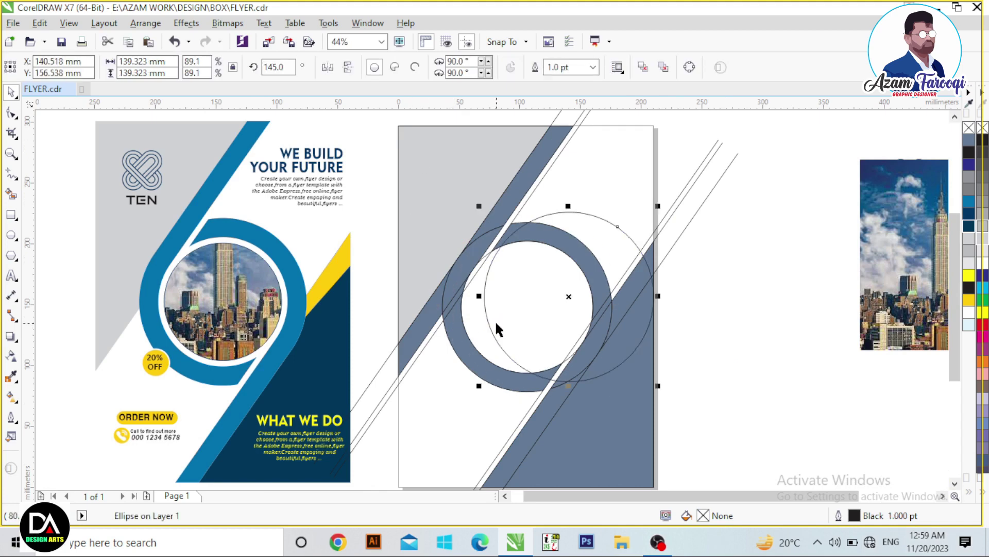
{"action": "key", "text": "Delete"}
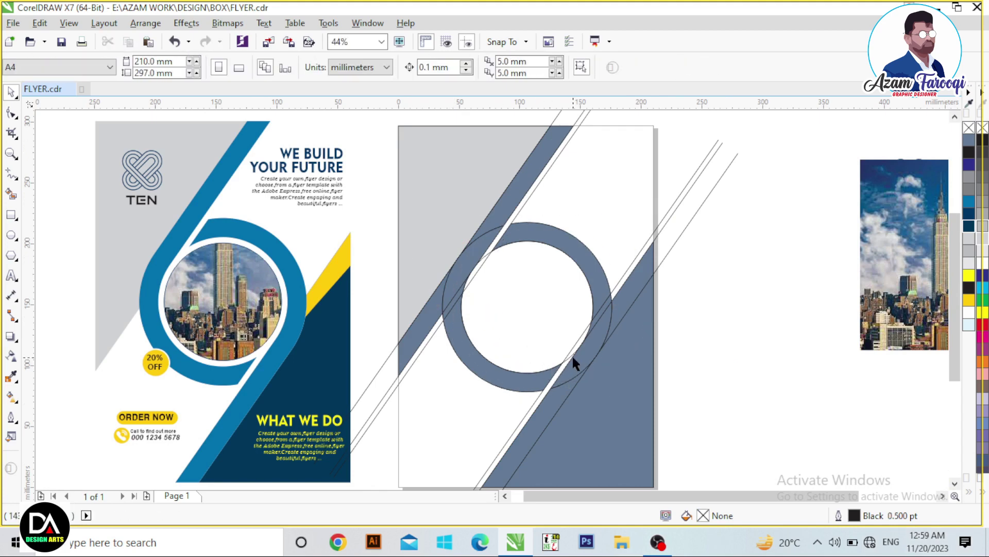
{"action": "left_click", "coordinate": [573, 361]}
{"action": "key", "text": "Escape"}
{"action": "left_click", "coordinate": [566, 326]}
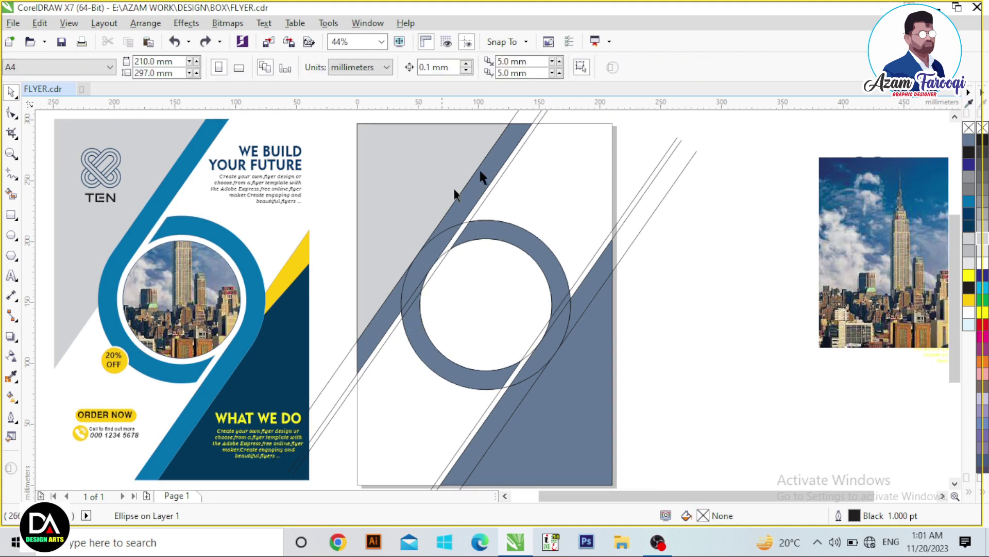
{"action": "left_click", "coordinate": [417, 338]}
{"action": "left_click_drag", "start_coordinate": [417, 338], "coordinate": [491, 333]}
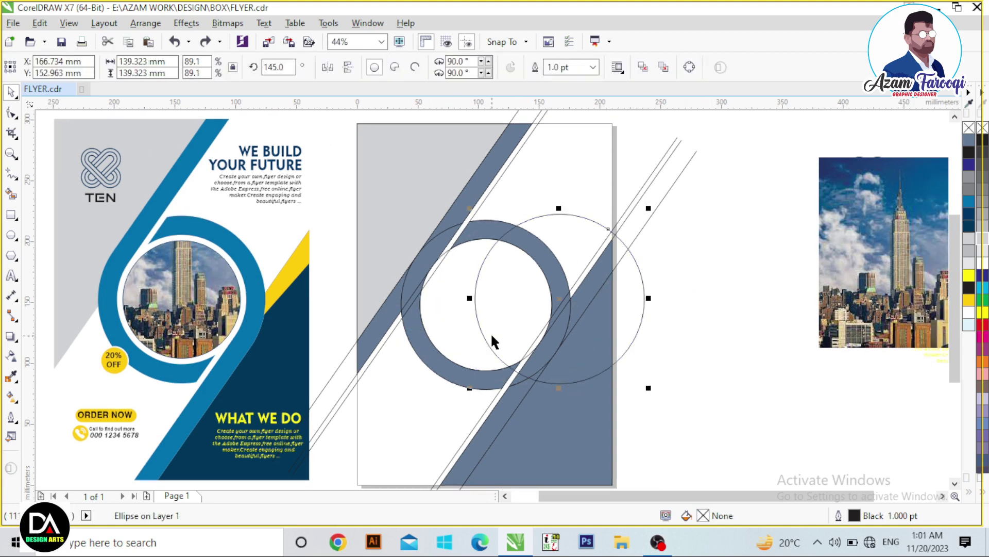
{"action": "key", "text": "Delete"}
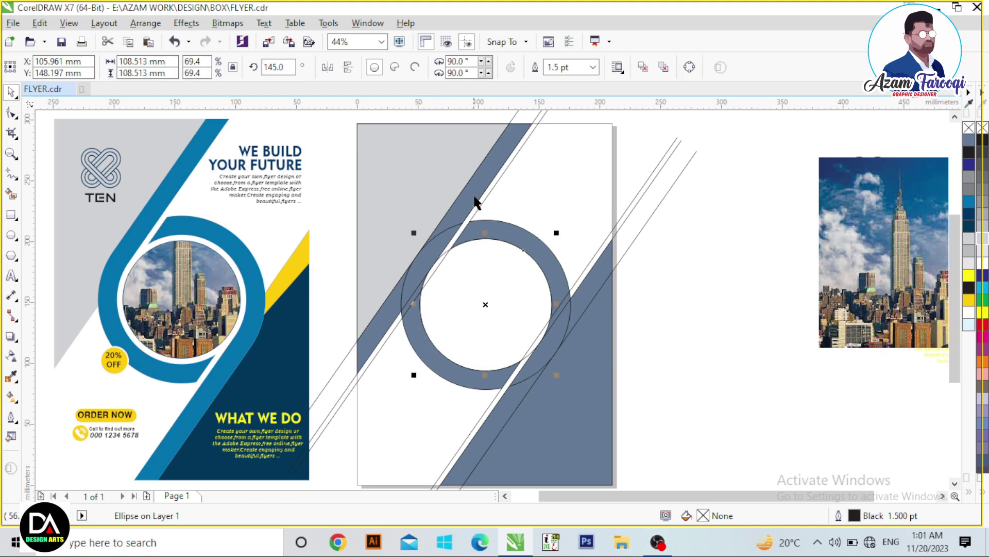
Fill the upper-left stripe piece and ring's left arc C100 M40 Y0 K10 blue, slate stripe behind.
{"action": "left_click", "coordinate": [440, 255]}
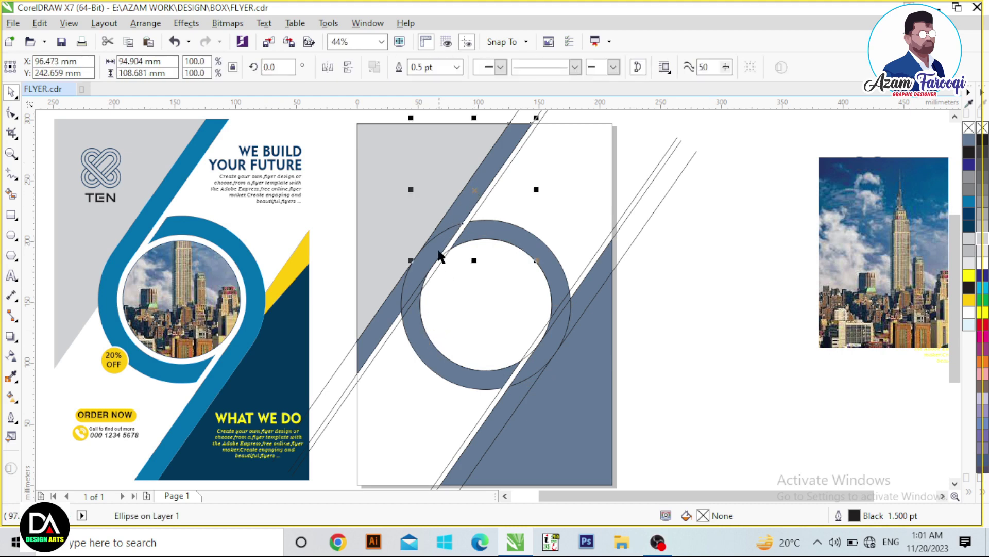
{"action": "left_click", "coordinate": [969, 201]}
{"action": "left_click", "coordinate": [414, 324]}
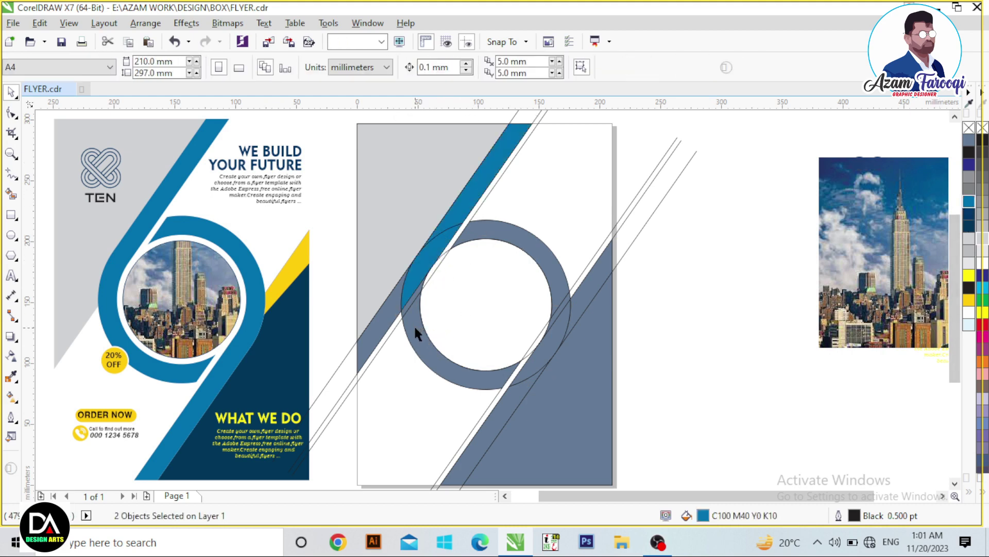
{"action": "left_click", "coordinate": [968, 201]}
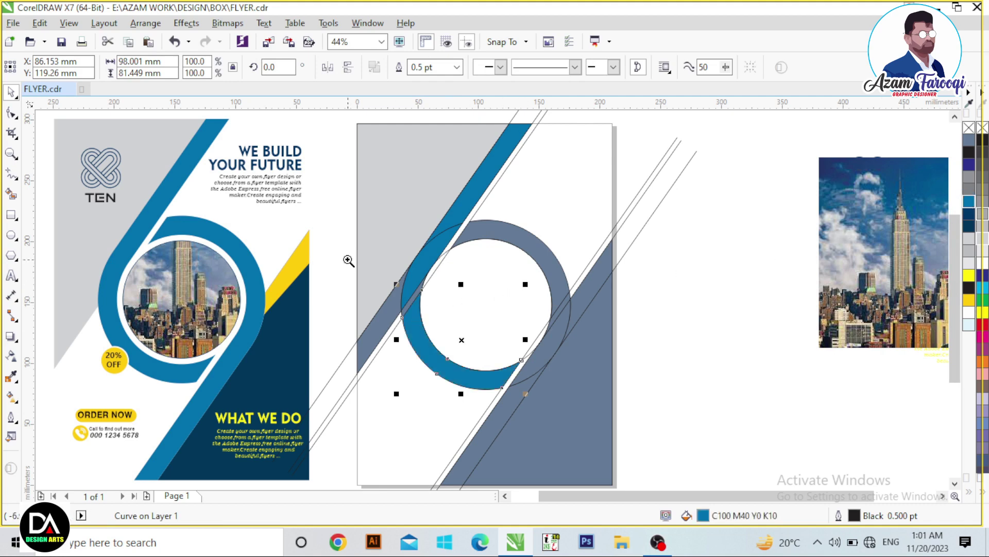
{"action": "scroll", "coordinate": [395, 289], "scroll_direction": "up", "scroll_amount": 5}
{"action": "left_click", "coordinate": [507, 314]}
{"action": "key", "text": "shift+Page_Down"}
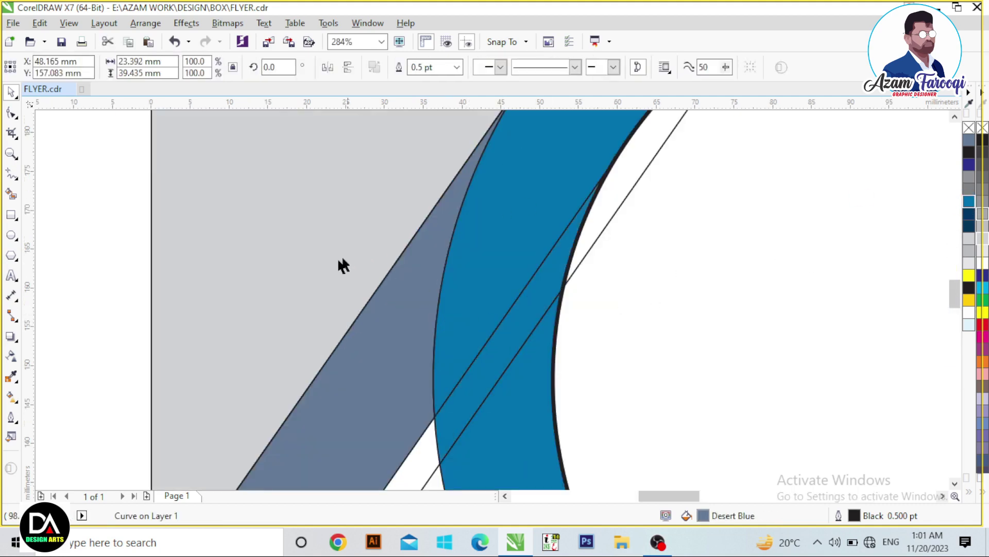
Remove the old slate sliver pieces from inside the ring.
{"action": "scroll", "coordinate": [361, 281], "scroll_direction": "down", "scroll_amount": 5}
{"action": "scroll", "coordinate": [563, 340], "scroll_direction": "up", "scroll_amount": 3}
{"action": "left_click", "coordinate": [633, 268]}
{"action": "left_click", "coordinate": [622, 254], "text": "shift"}
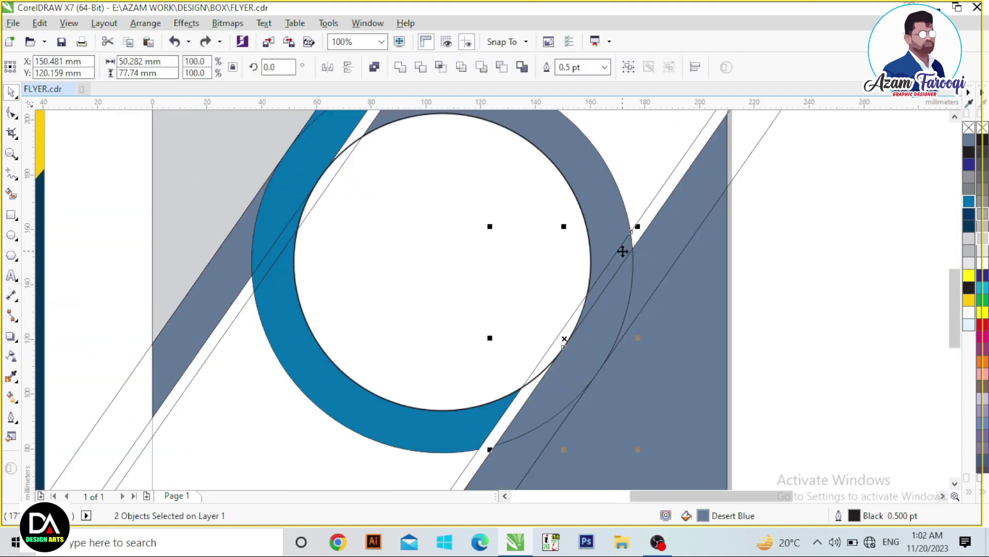
{"action": "key", "text": "Delete"}
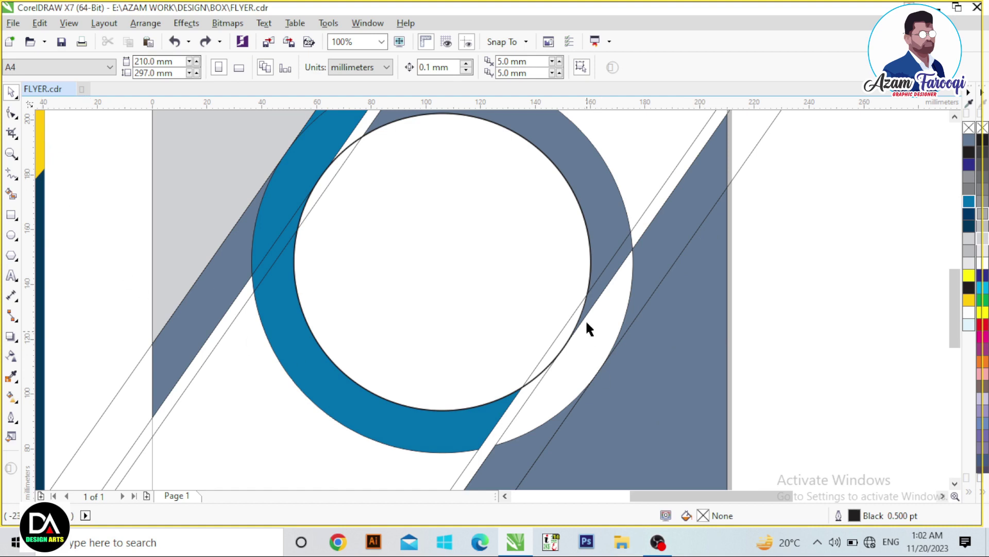
{"action": "key", "text": "ctrl+z"}
{"action": "left_click_drag", "start_coordinate": [745, 382], "coordinate": [840, 319]}
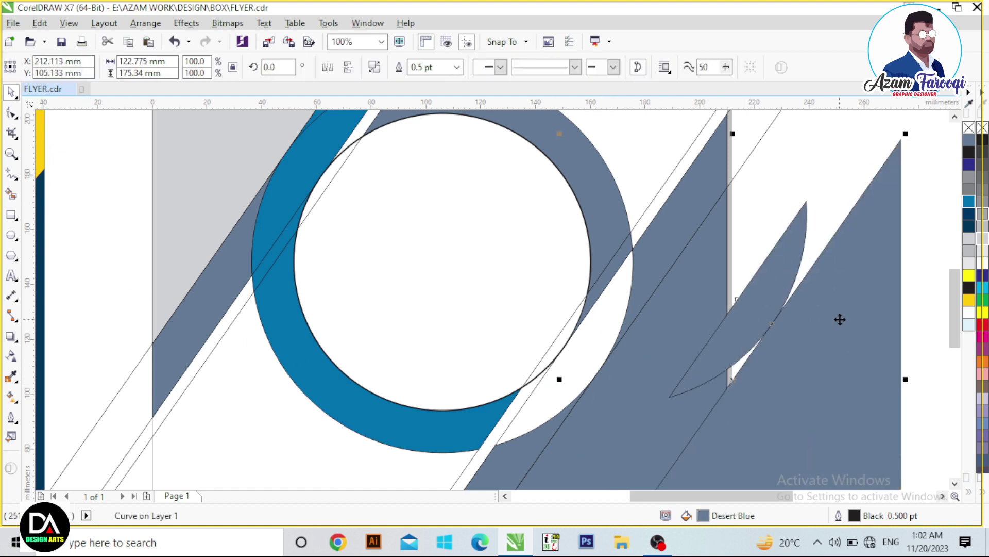
{"action": "key", "text": "Delete"}
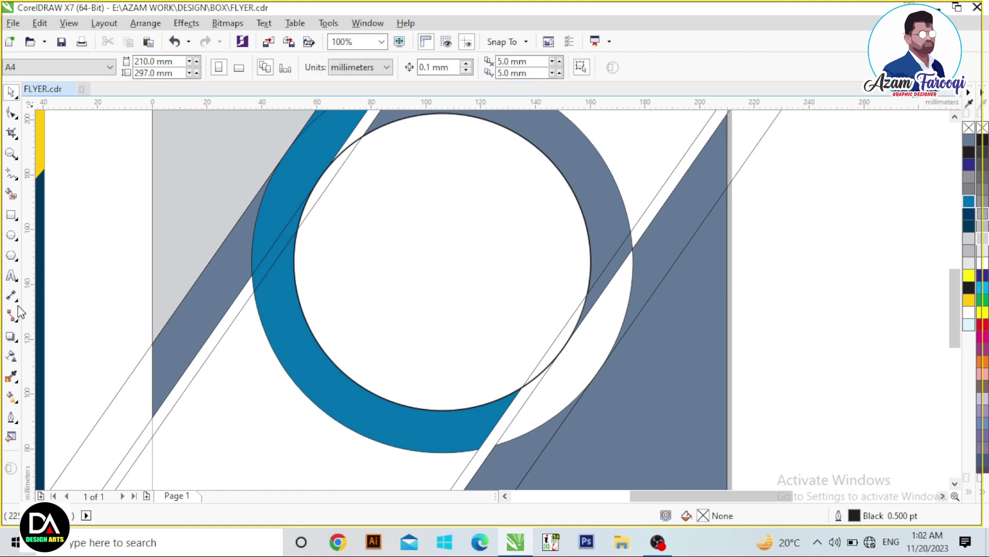
Rebuild the ring's right piece with Smart Fill and select it with the diagonal strip.
{"action": "left_click", "coordinate": [11, 194]}
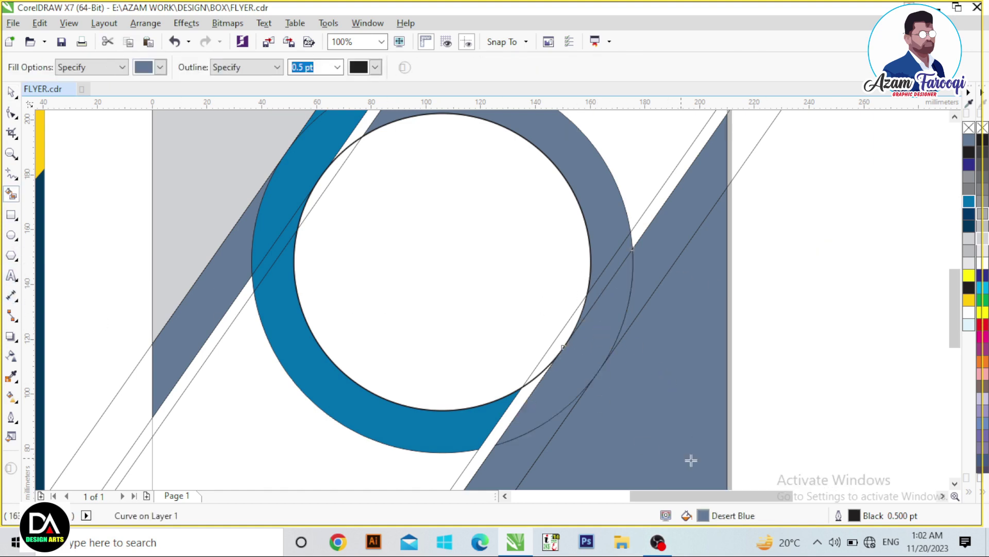
{"action": "key", "text": "space"}
{"action": "left_click_drag", "start_coordinate": [615, 254], "coordinate": [588, 215]}
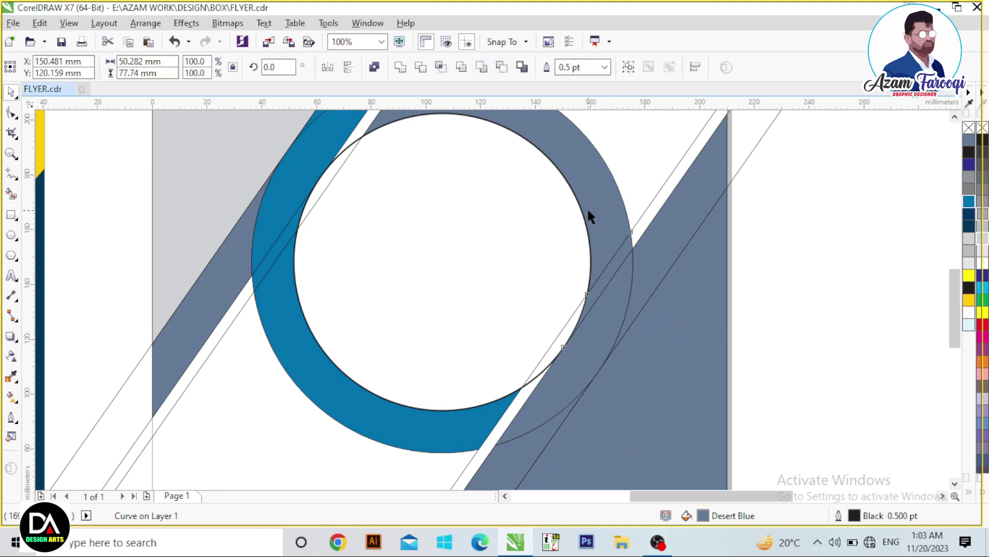
{"action": "scroll", "coordinate": [657, 326], "scroll_direction": "down", "scroll_amount": 2}
{"action": "left_click", "coordinate": [570, 412], "text": "shift"}
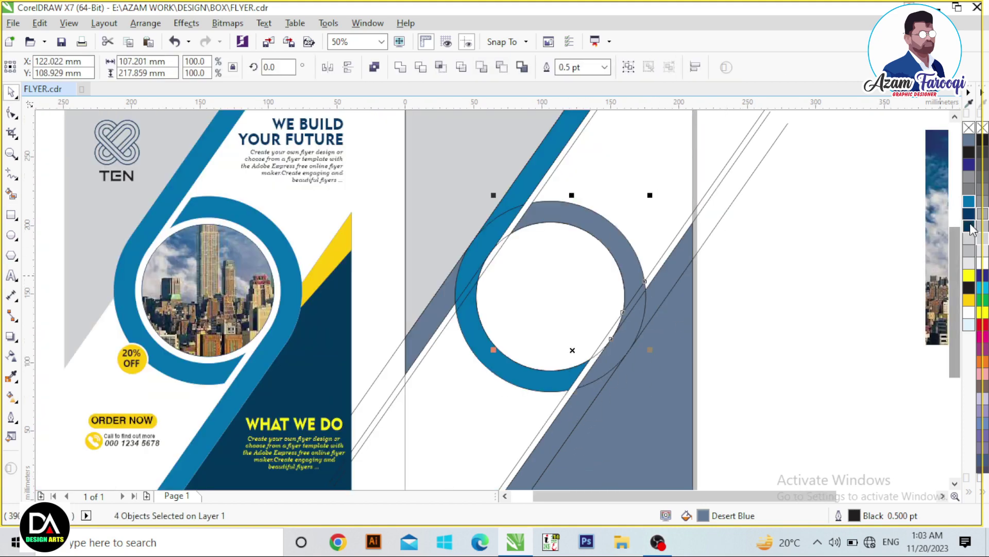
Fill the ring pieces and diagonal strip bright blue and group the four pieces.
{"action": "left_click", "coordinate": [969, 202]}
{"action": "scroll", "coordinate": [803, 198], "scroll_direction": "down", "scroll_amount": 2}
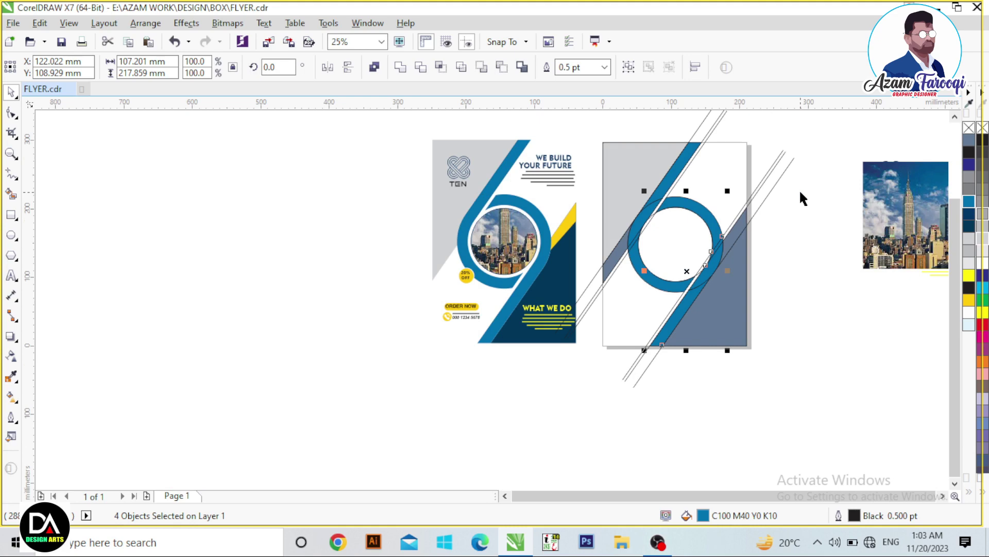
{"action": "key", "text": "ctrl+g"}
{"action": "key", "text": "Escape"}
{"action": "scroll", "coordinate": [617, 220], "scroll_direction": "up", "scroll_amount": 5}
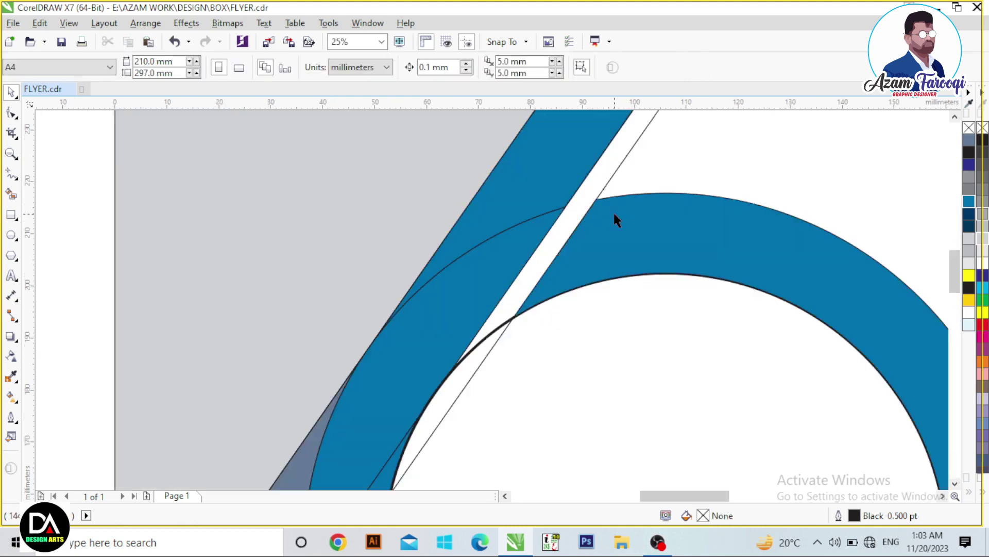
Select several more ring shapes, then undo the last change.
{"action": "left_click", "coordinate": [477, 294]}
{"action": "left_click", "coordinate": [603, 211], "text": "shift"}
{"action": "scroll", "coordinate": [603, 212], "scroll_direction": "down", "scroll_amount": 2}
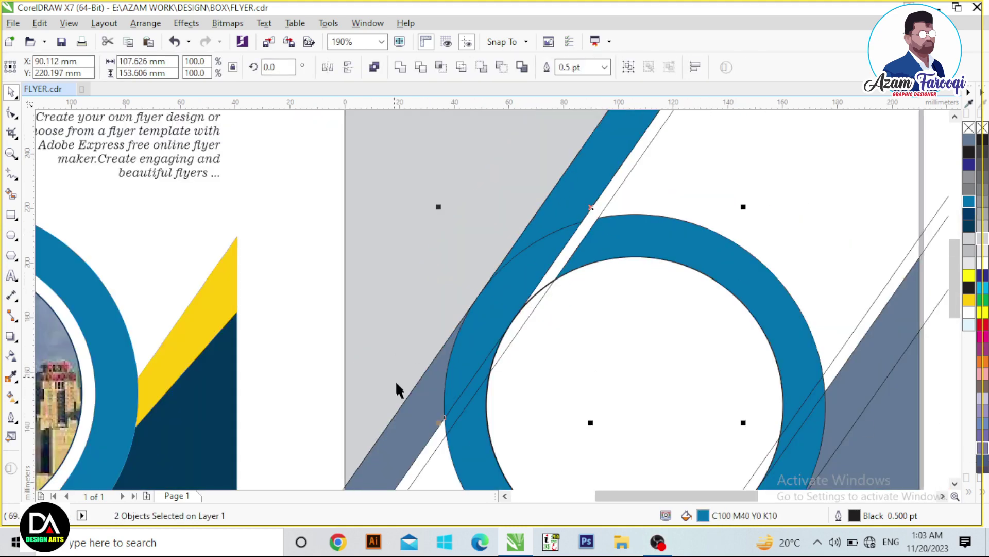
{"action": "left_click", "coordinate": [470, 442], "text": "shift"}
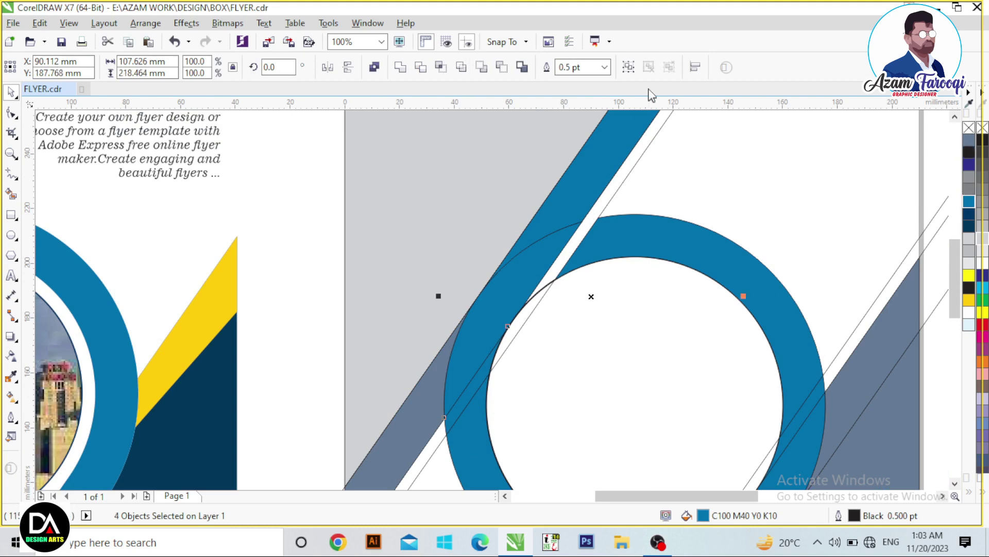
{"action": "key", "text": "ctrl+z"}
Zoom out to all three flyers and delete a stray diagonal line.
{"action": "key", "text": "F4"}
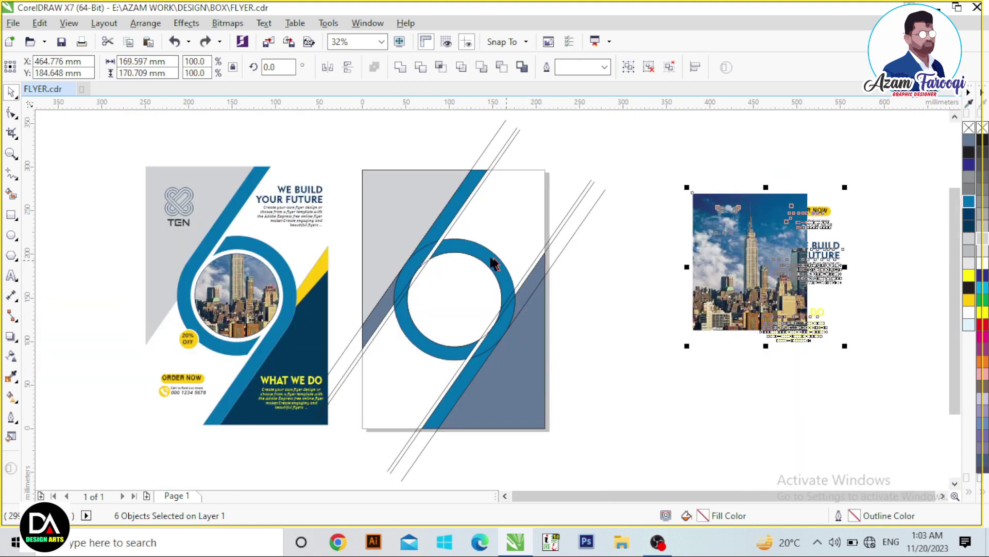
{"action": "key", "text": "z"}
{"action": "left_click", "coordinate": [88, 134]}
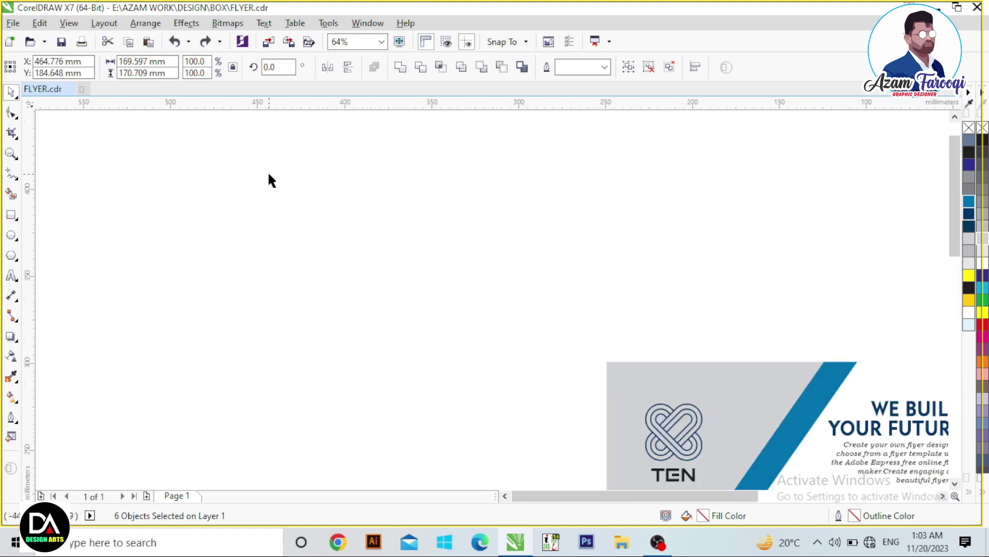
{"action": "key", "text": "F4"}
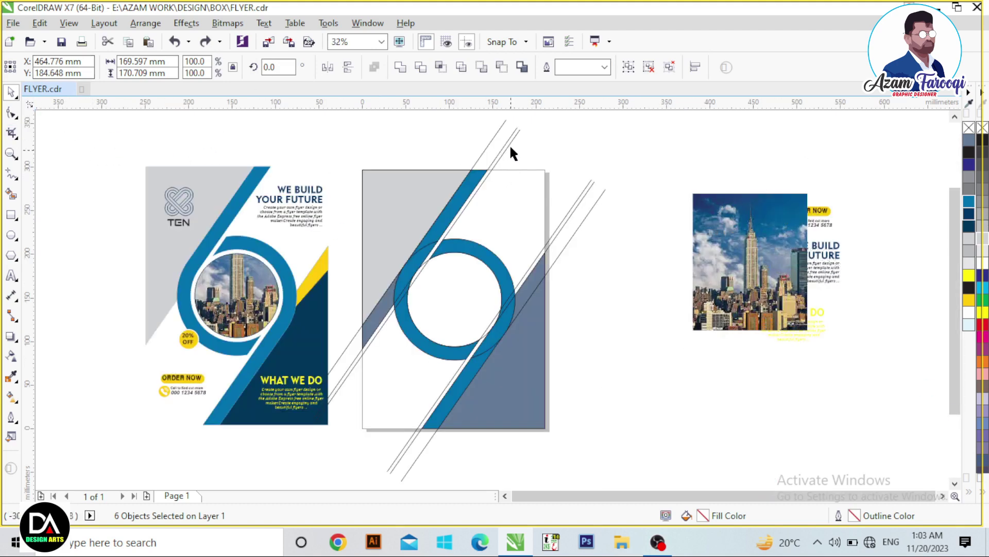
{"action": "left_click", "coordinate": [510, 144]}
{"action": "key", "text": "Delete"}
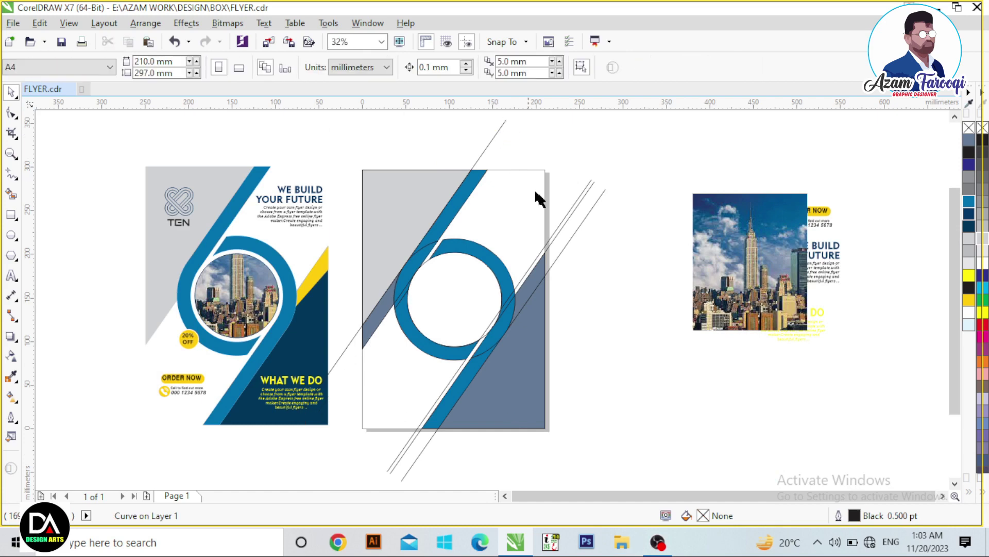
Delete the remaining leftover diagonal lines beside the flyer.
{"action": "left_click", "coordinate": [593, 199]}
{"action": "key", "text": "Delete"}
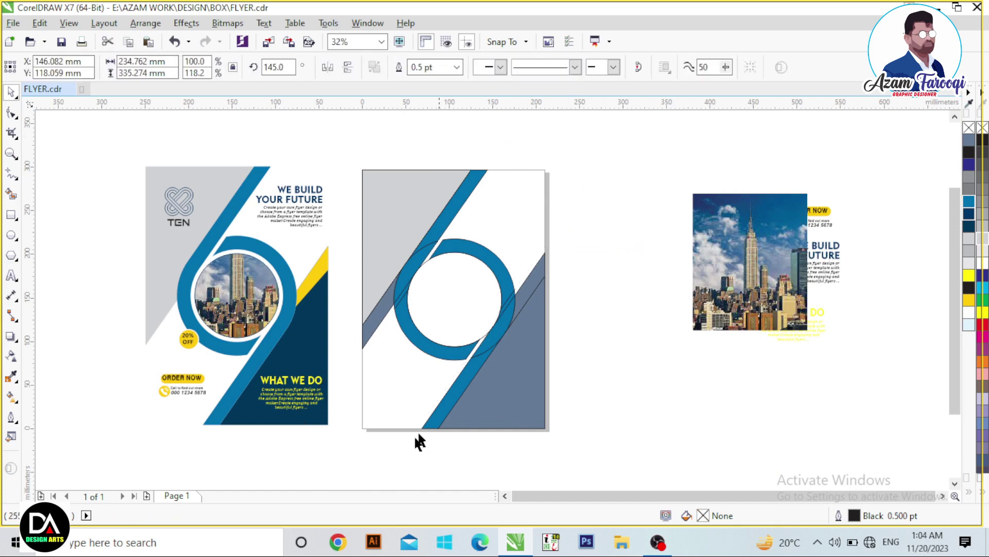
{"action": "key", "text": "Delete"}
{"action": "scroll", "coordinate": [665, 467], "scroll_direction": "up", "scroll_amount": 1}
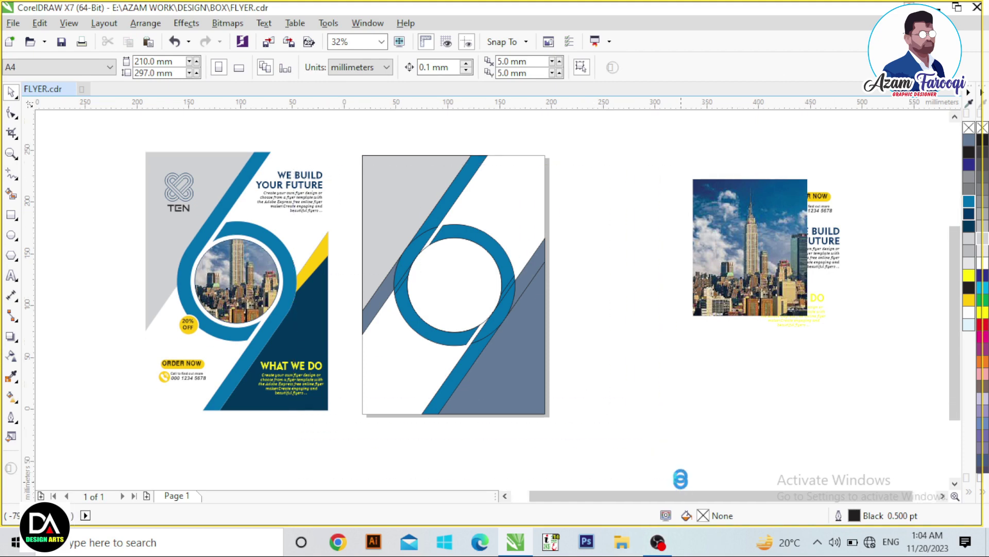
{"action": "scroll", "coordinate": [680, 474], "scroll_direction": "up", "scroll_amount": 1}
{"action": "scroll", "coordinate": [684, 452], "scroll_direction": "up", "scroll_amount": 1}
{"action": "scroll", "coordinate": [604, 487], "scroll_direction": "down", "scroll_amount": 2}
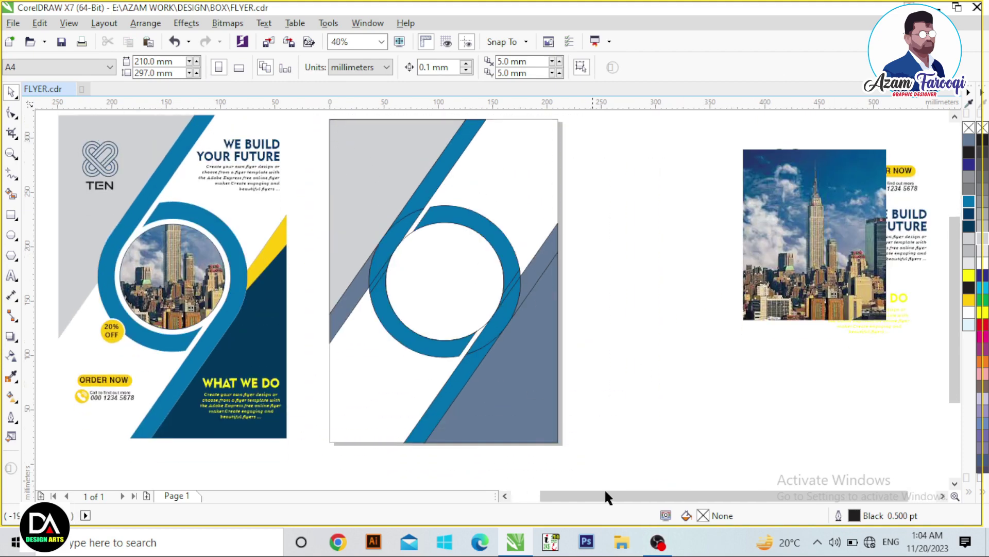
Fill the wedge to the right of the blue ring yellow.
{"action": "key", "text": "ctrl+a"}
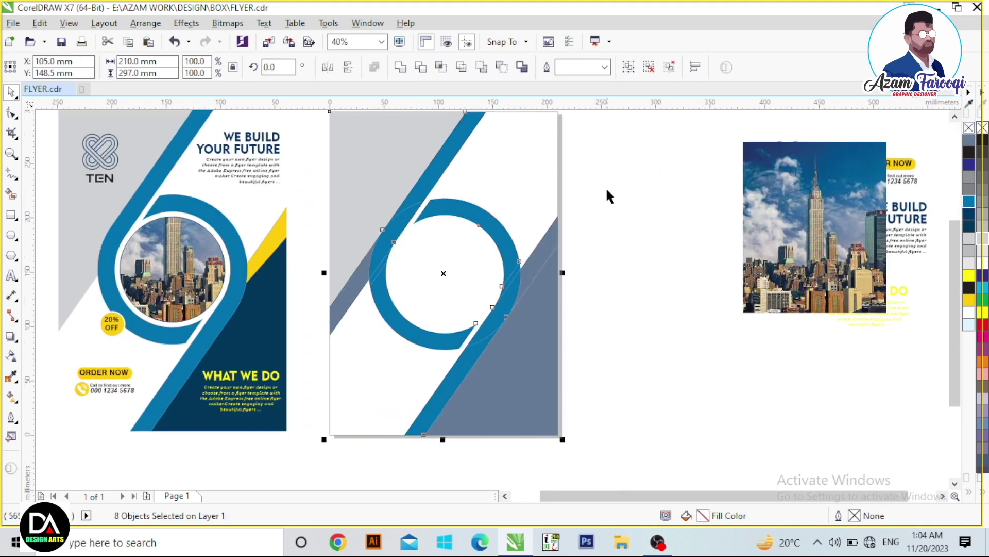
{"action": "left_click", "coordinate": [605, 188]}
{"action": "scroll", "coordinate": [614, 228], "scroll_direction": "down", "scroll_amount": 3}
{"action": "left_click_drag", "start_coordinate": [410, 138], "coordinate": [663, 323]}
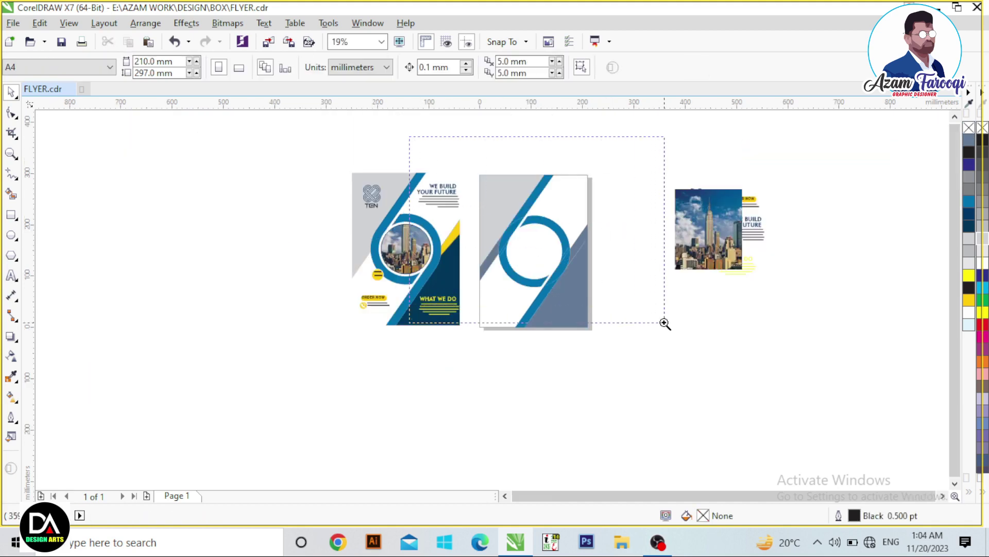
{"action": "left_click", "coordinate": [587, 318]}
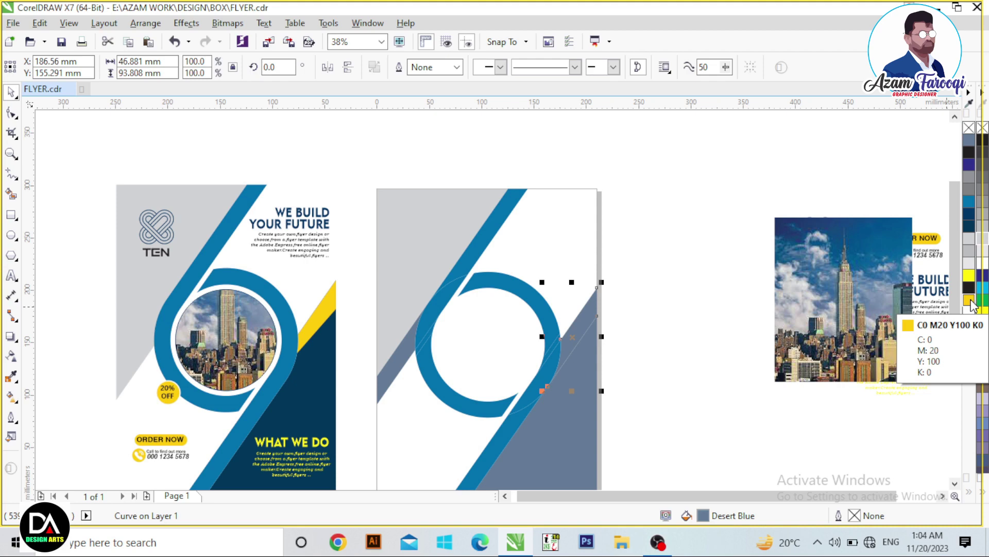
{"action": "left_click", "coordinate": [969, 300]}
{"action": "left_click", "coordinate": [683, 228]}
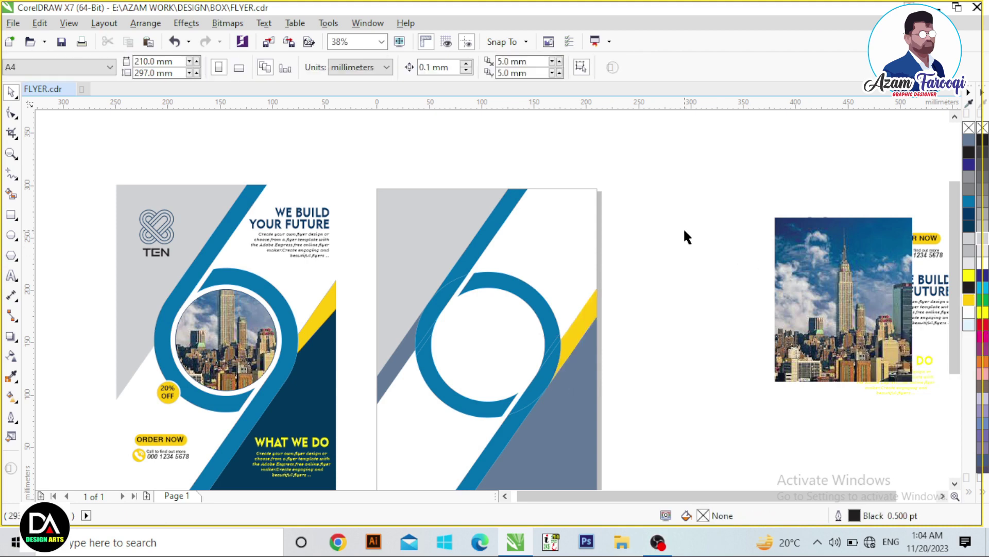
{"action": "key", "text": "z"}
{"action": "left_click_drag", "start_coordinate": [369, 229], "coordinate": [562, 422]}
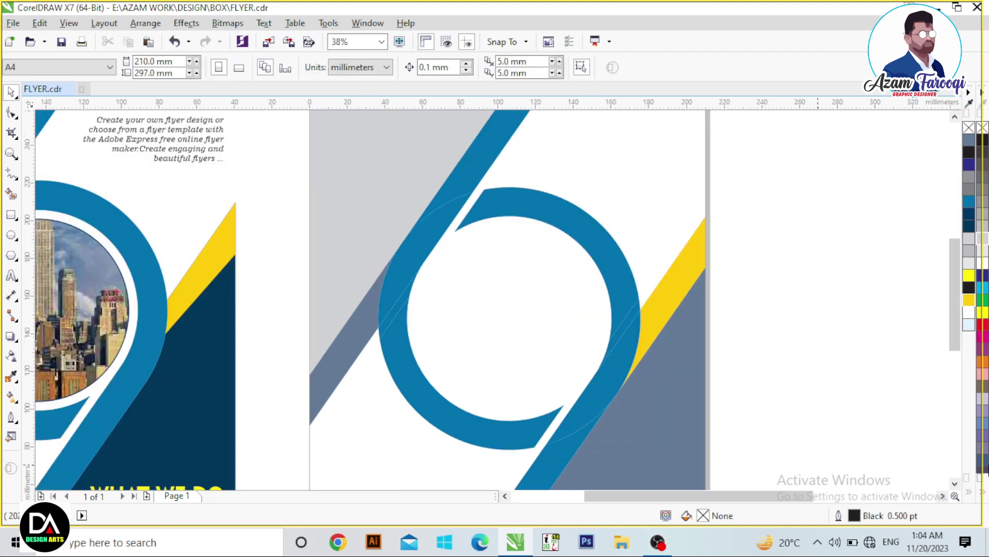
Draw a circle inside the blue ring and centre it on the page.
{"action": "left_click", "coordinate": [12, 236]}
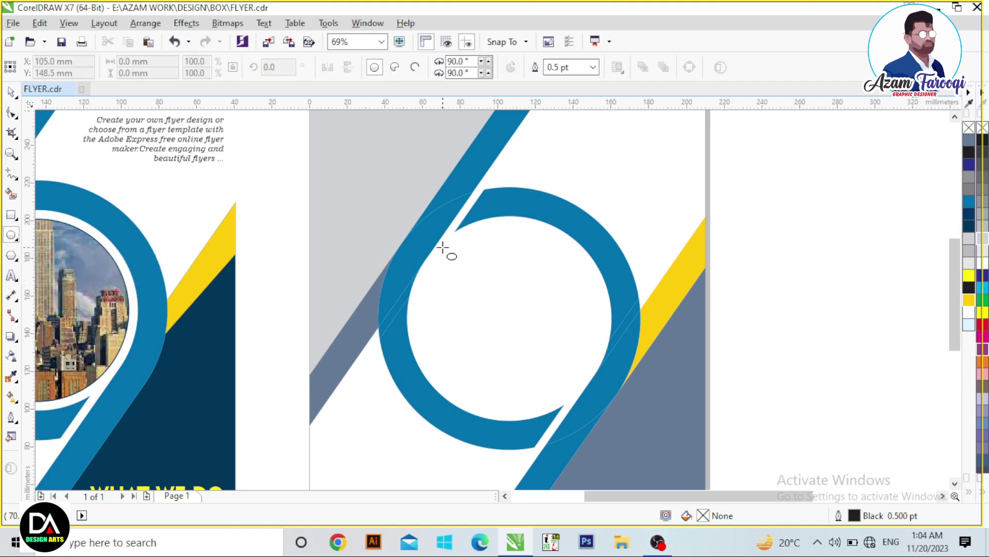
{"action": "left_click_drag", "start_coordinate": [442, 248], "coordinate": [610, 414]}
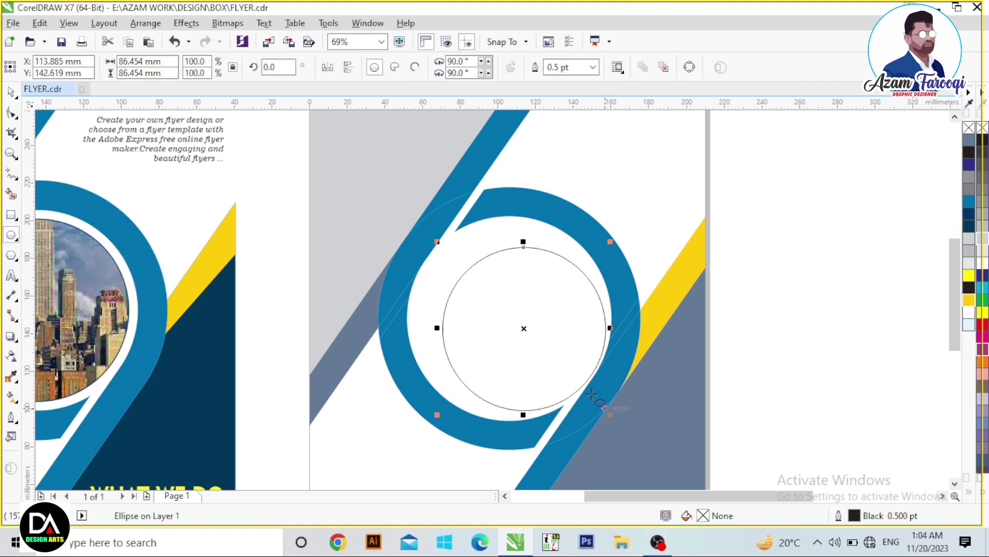
{"action": "left_click", "coordinate": [551, 177], "text": "shift"}
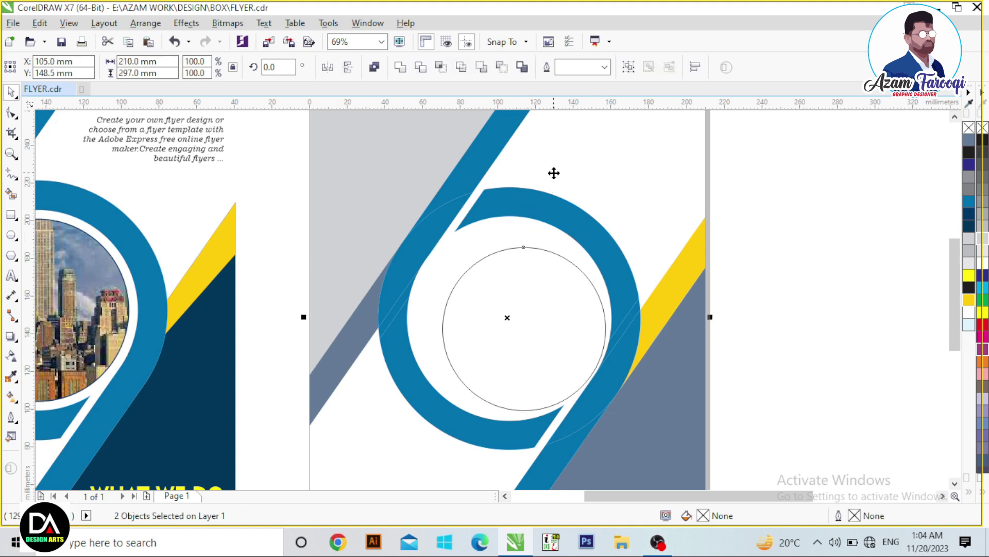
{"action": "key", "text": "e"}
{"action": "key", "text": "c"}
Enlarge the circle to about 100 mm to fill the ring's opening.
{"action": "left_click", "coordinate": [512, 295]}
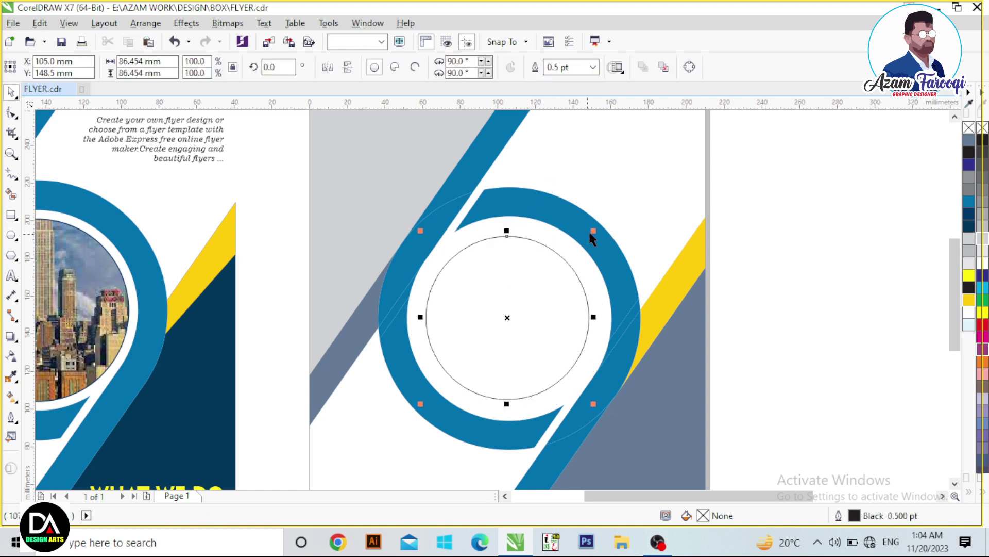
{"action": "mouse_move", "coordinate": [590, 233]}
{"action": "left_mouse_down"}
{"action": "mouse_move", "coordinate": [607, 212]}
{"action": "mouse_move", "coordinate": [603, 221]}
{"action": "left_mouse_up"}
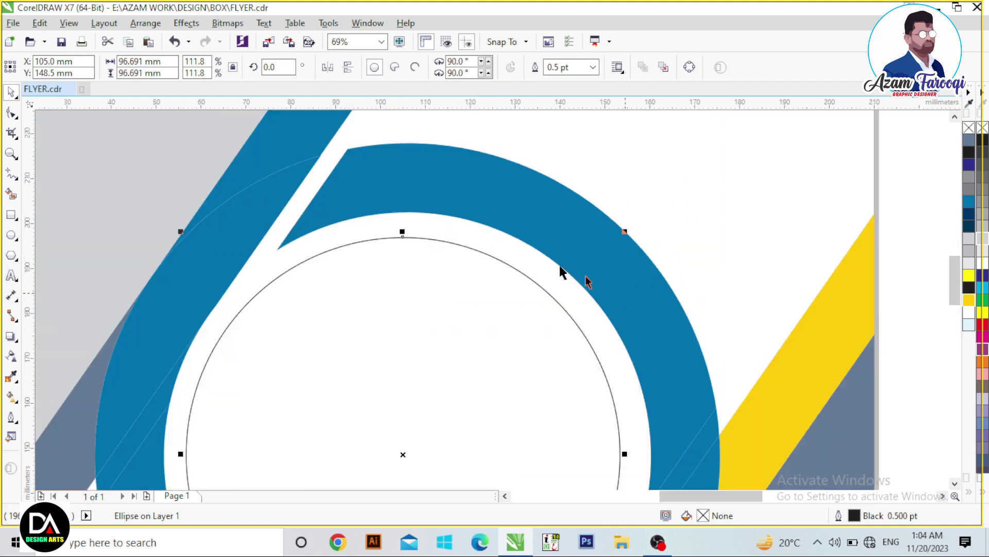
{"action": "scroll", "coordinate": [578, 227], "scroll_direction": "up", "scroll_amount": 2}
{"action": "mouse_move", "coordinate": [625, 232]}
{"action": "left_mouse_down"}
{"action": "mouse_move", "coordinate": [640, 219]}
{"action": "mouse_move", "coordinate": [633, 221]}
{"action": "left_mouse_up"}
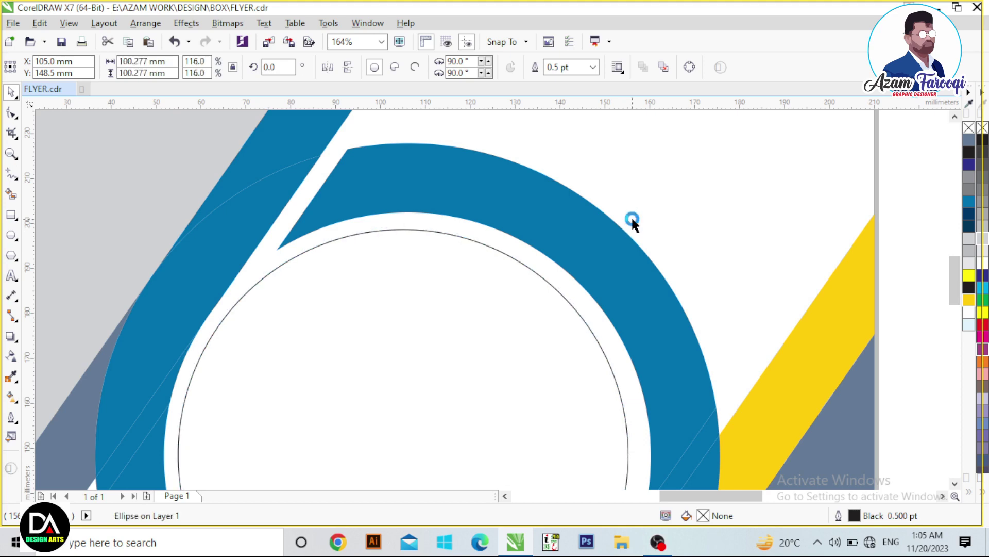
{"action": "key", "text": "Escape"}
{"action": "key", "text": "F4"}
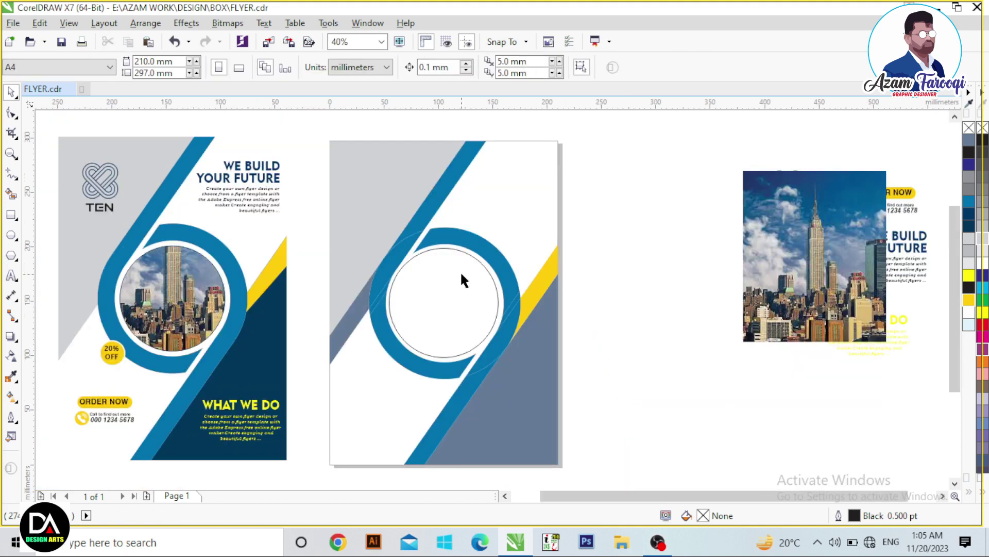
Select the new circle together with the blue ring group, then deselect.
{"action": "left_click", "coordinate": [462, 279]}
{"action": "left_click", "coordinate": [465, 238]}
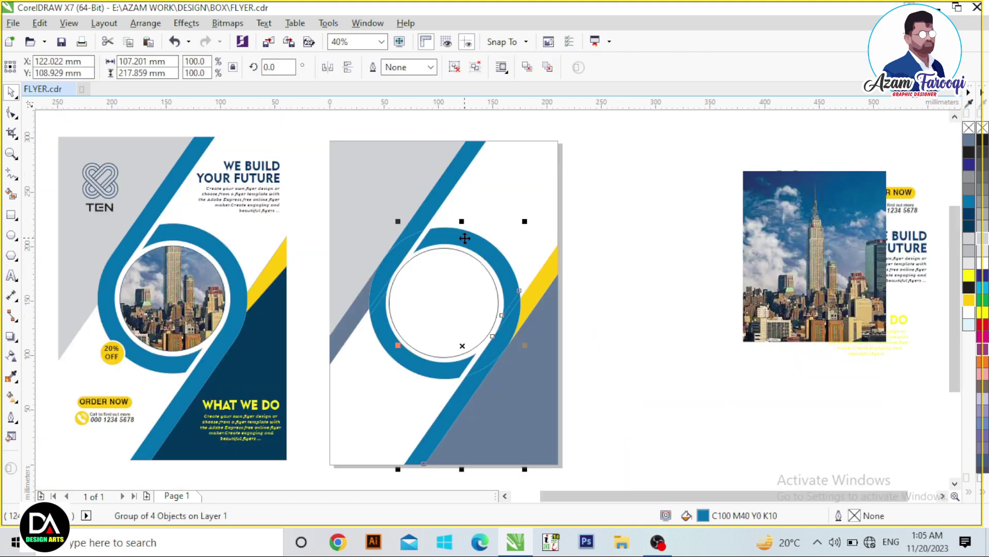
{"action": "left_click", "coordinate": [397, 315], "text": "shift"}
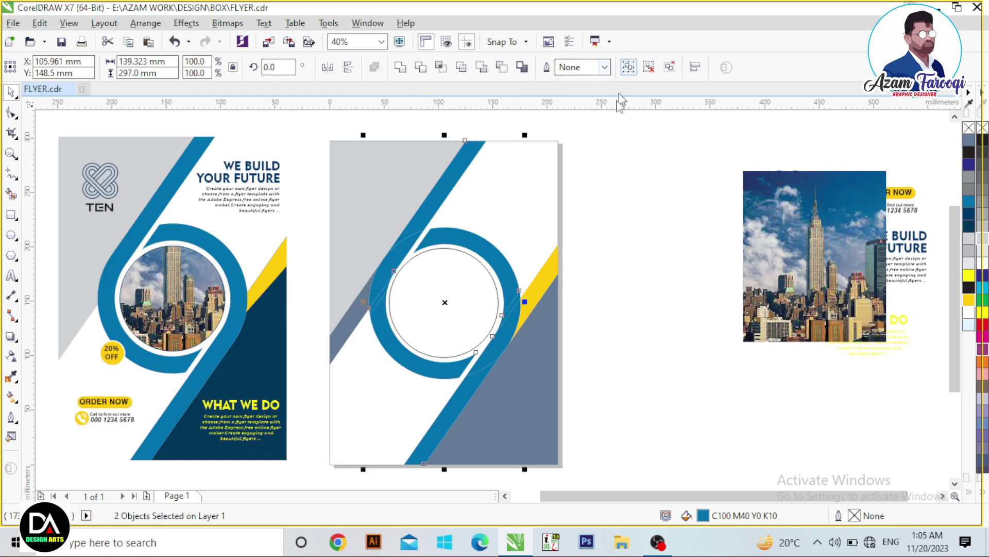
{"action": "left_click", "coordinate": [487, 242], "text": "shift"}
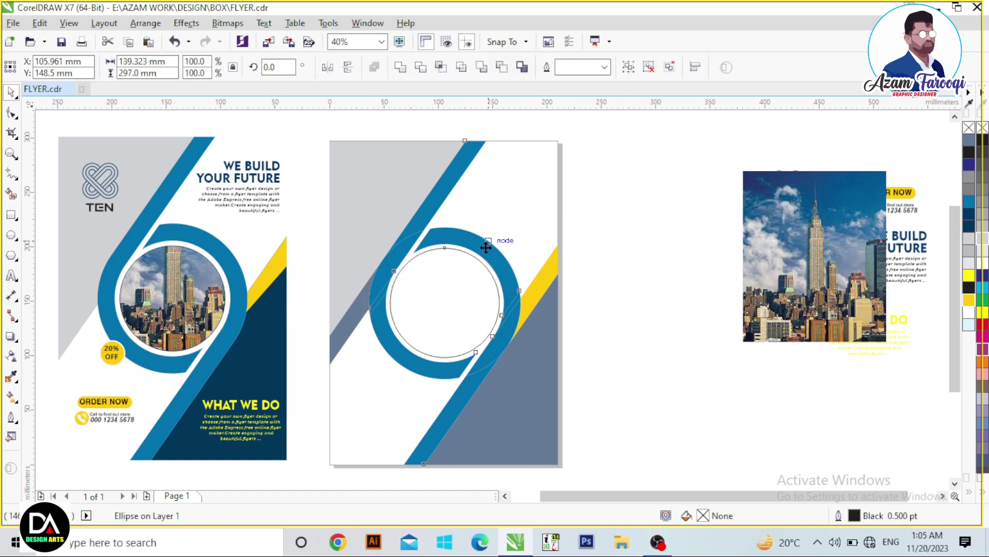
{"action": "left_click", "coordinate": [621, 253]}
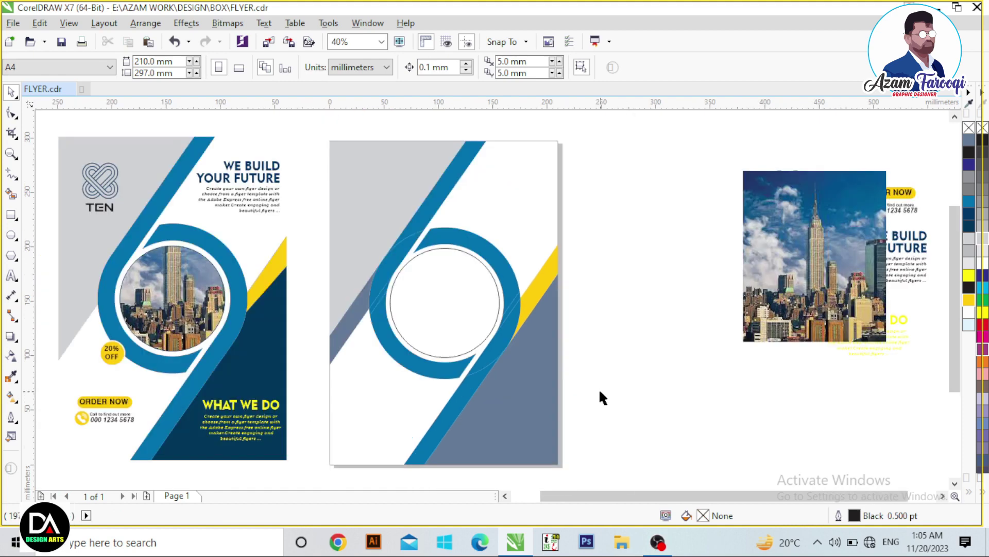
PowerClip the city photo into the empty circle.
{"action": "left_click_drag", "start_coordinate": [744, 277], "coordinate": [644, 281]}
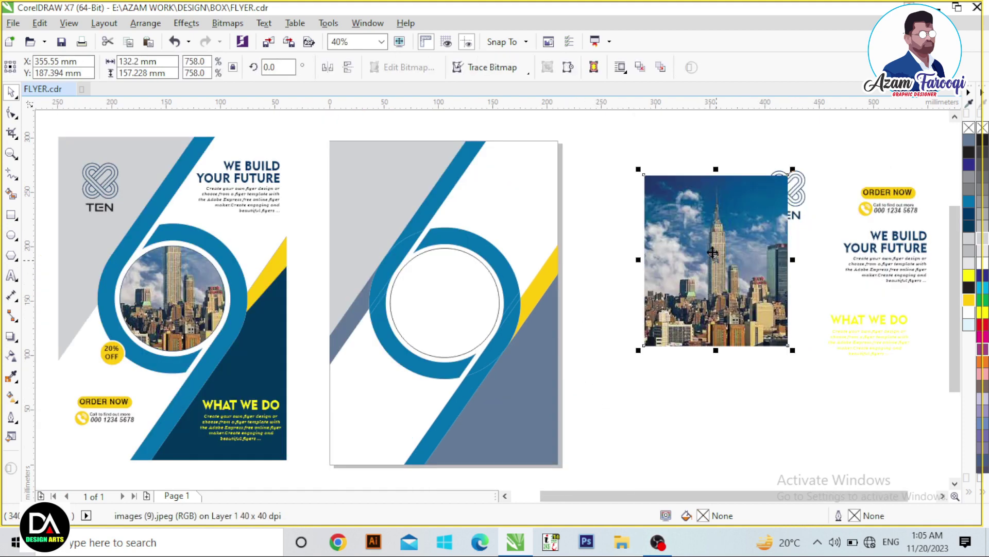
{"action": "right_click", "coordinate": [708, 241]}
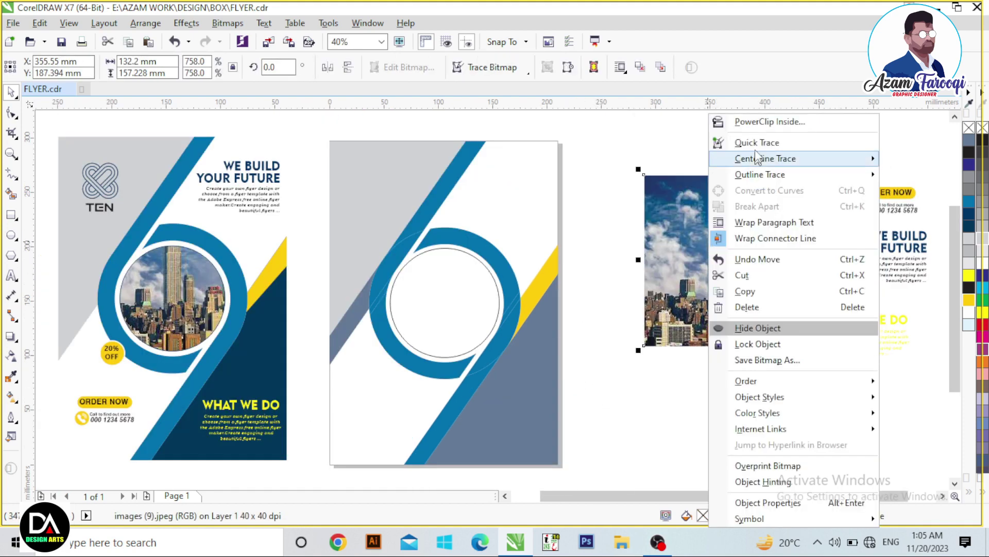
{"action": "left_click", "coordinate": [753, 121]}
{"action": "left_click", "coordinate": [438, 300]}
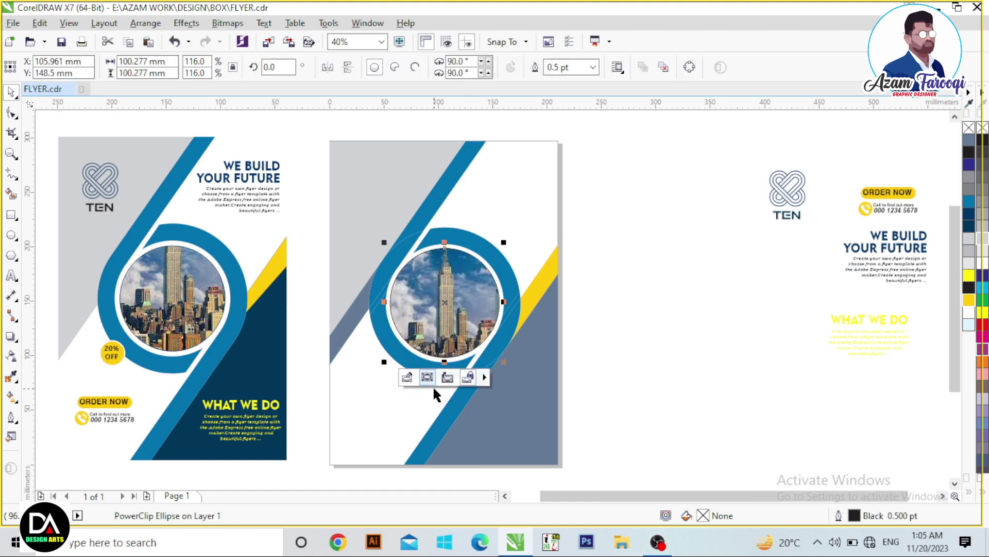
Reposition the photo inside the circle, nudging it up slightly.
{"action": "left_click", "coordinate": [407, 377]}
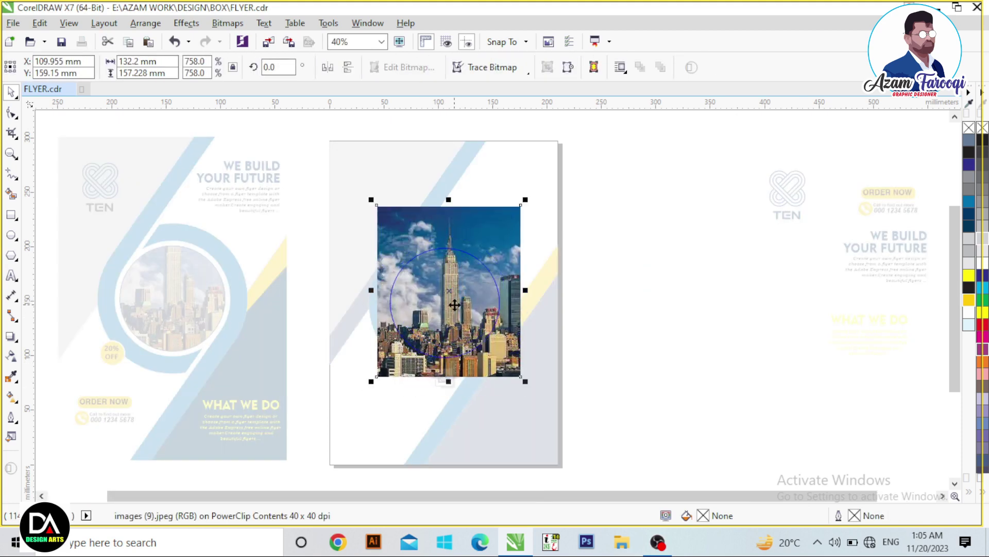
{"action": "left_click_drag", "start_coordinate": [448, 322], "coordinate": [447, 320]}
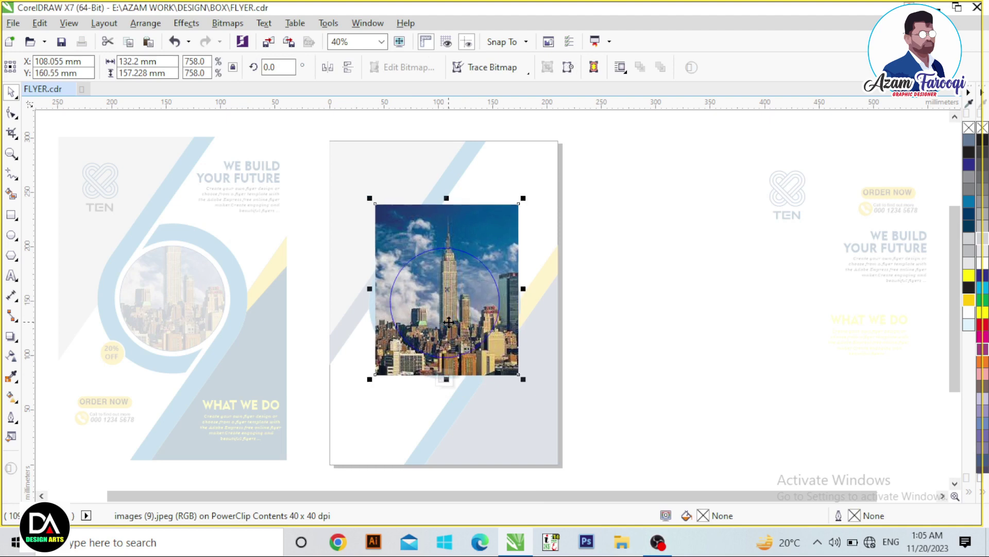
{"action": "key", "text": "Up"}
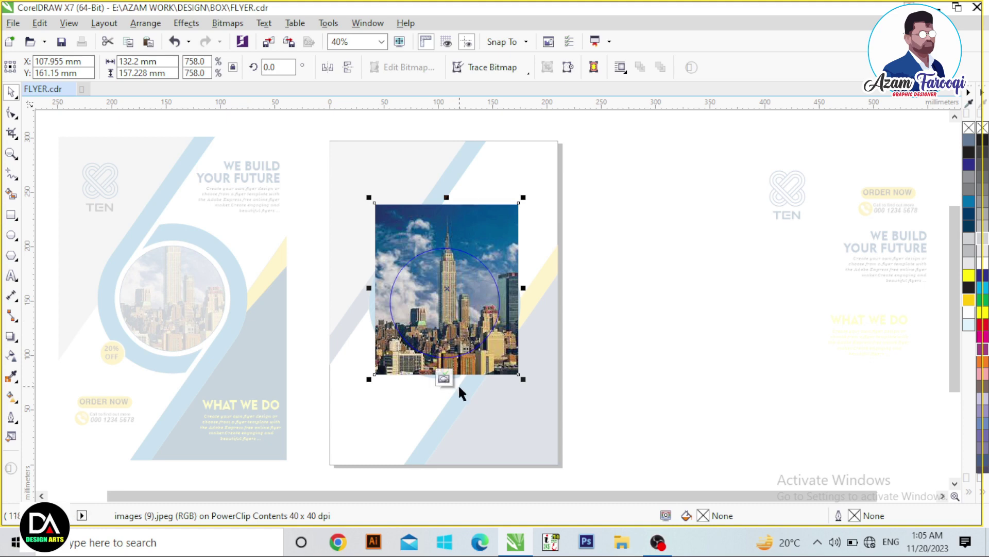
{"action": "left_click", "coordinate": [450, 382]}
{"action": "left_click", "coordinate": [650, 341]}
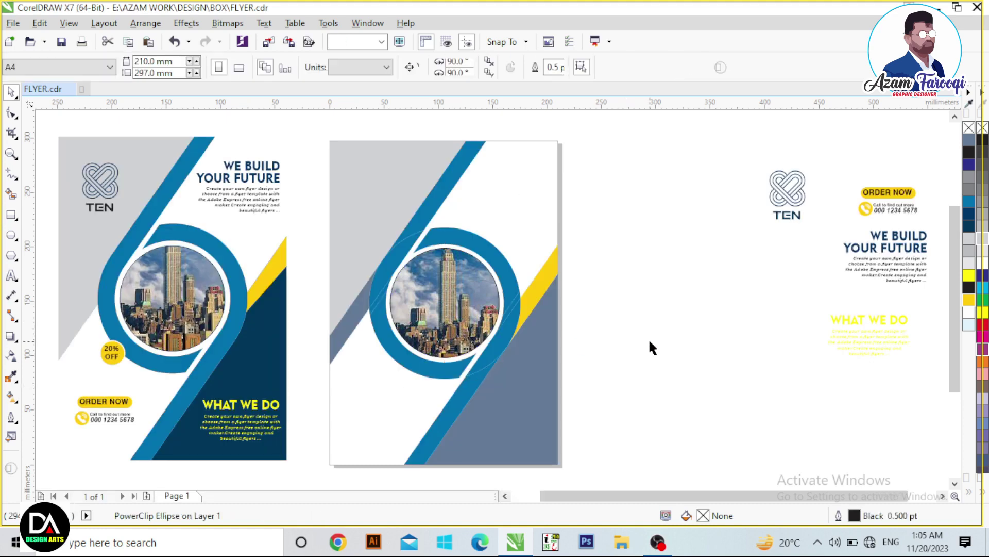
{"action": "left_click", "coordinate": [456, 297]}
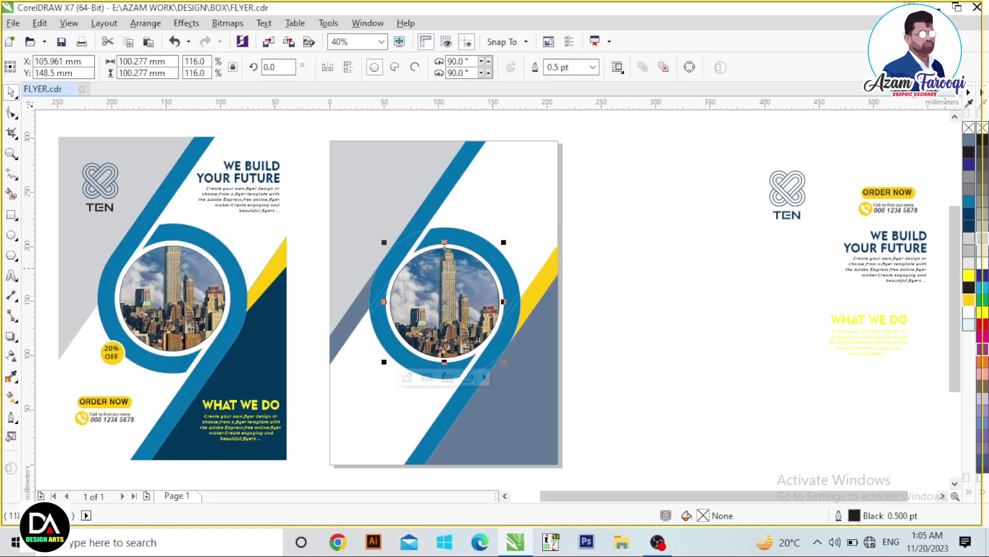
Give the circle a dark blue outline 1.5 pt wide.
{"action": "right_click", "coordinate": [973, 228]}
{"action": "left_click", "coordinate": [593, 70]}
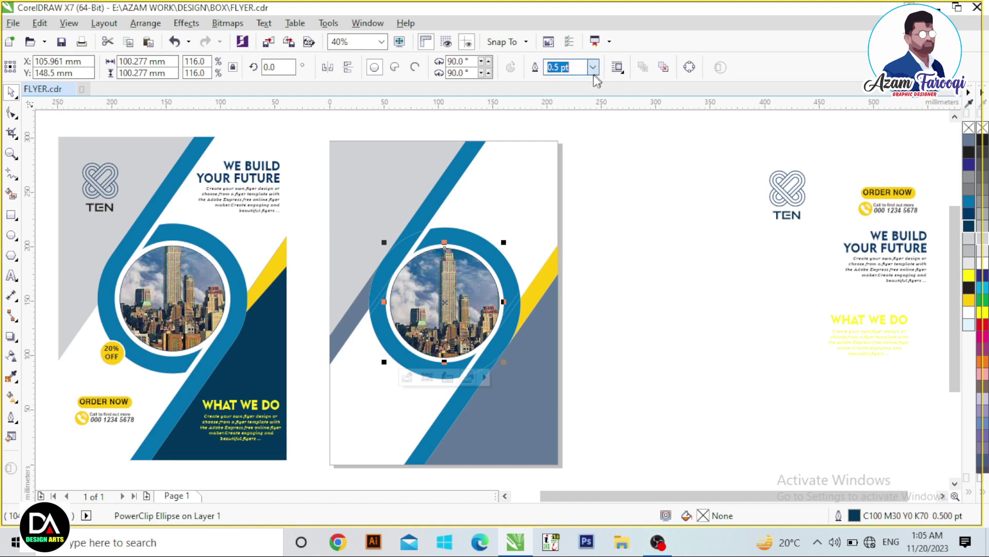
{"action": "left_click", "coordinate": [593, 71]}
{"action": "left_click", "coordinate": [561, 134]}
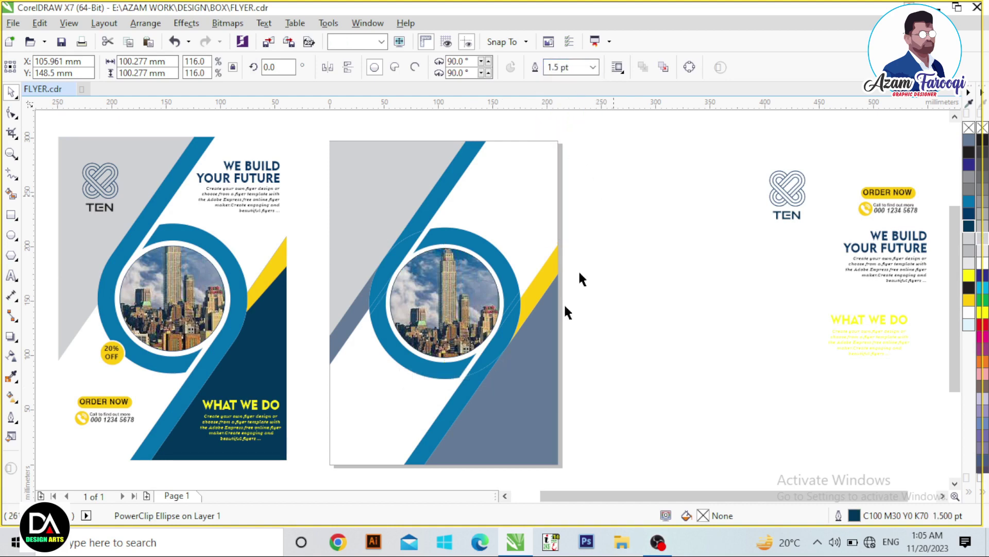
{"action": "left_click", "coordinate": [513, 376]}
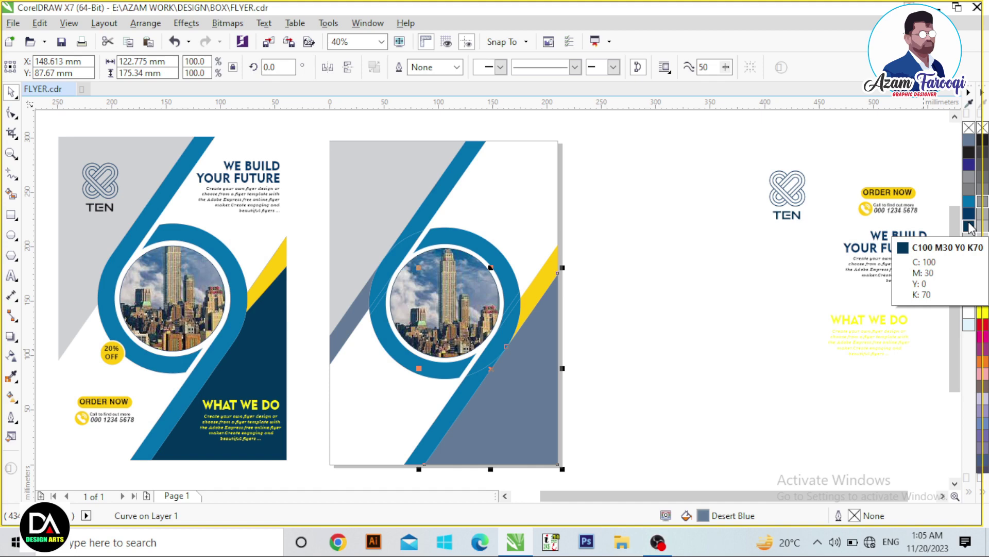
Fill the lower-right panel dark navy C100 M30 Y0 K70.
{"action": "left_click", "coordinate": [969, 226]}
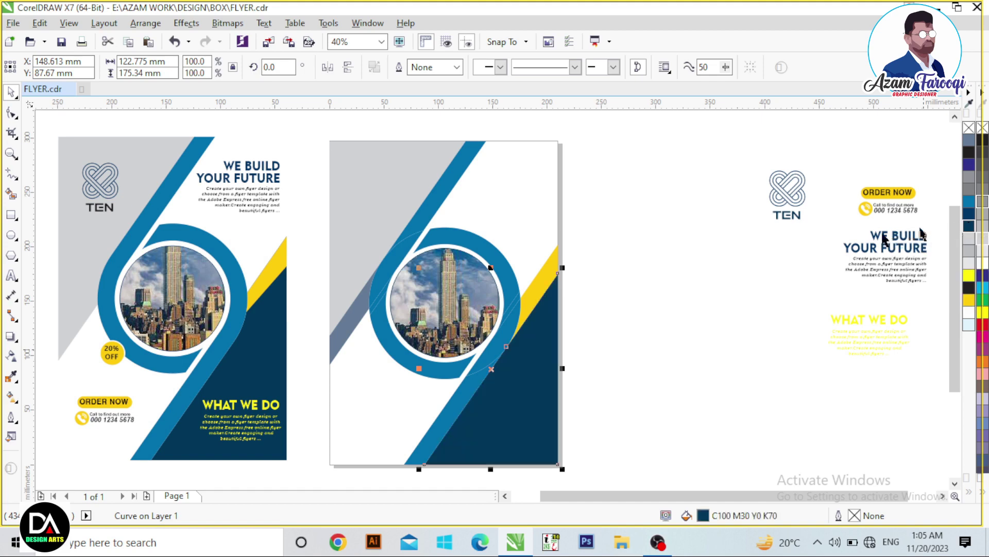
{"action": "left_click", "coordinate": [652, 263]}
{"action": "left_click", "coordinate": [336, 193]}
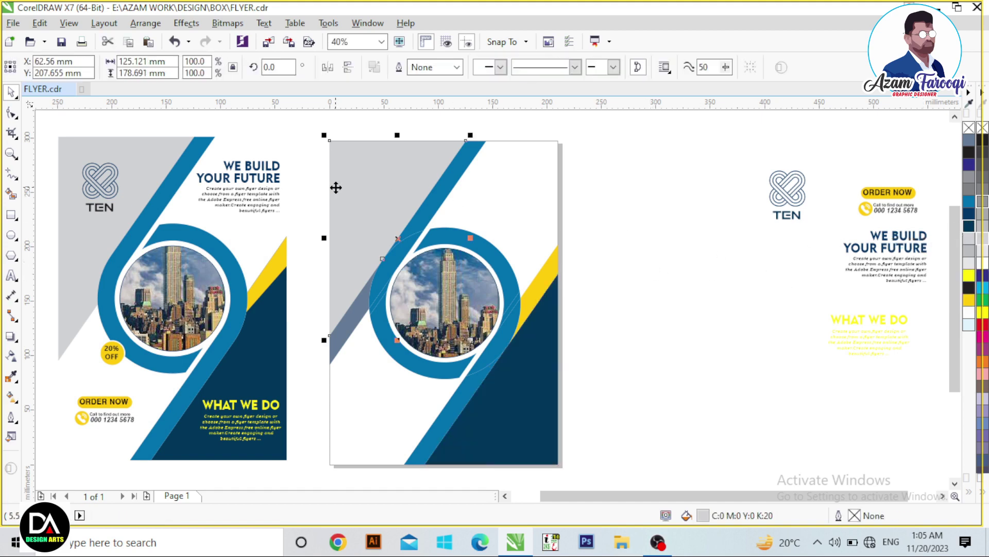
Weld the blue-grey strip into the grey upper-left shape.
{"action": "left_click", "coordinate": [355, 315]}
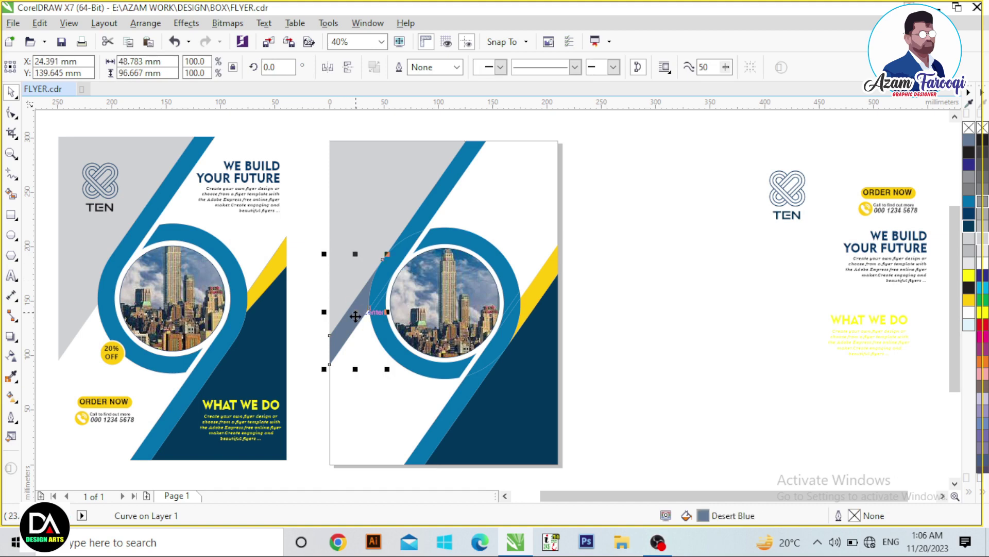
{"action": "left_click", "coordinate": [347, 243], "text": "shift"}
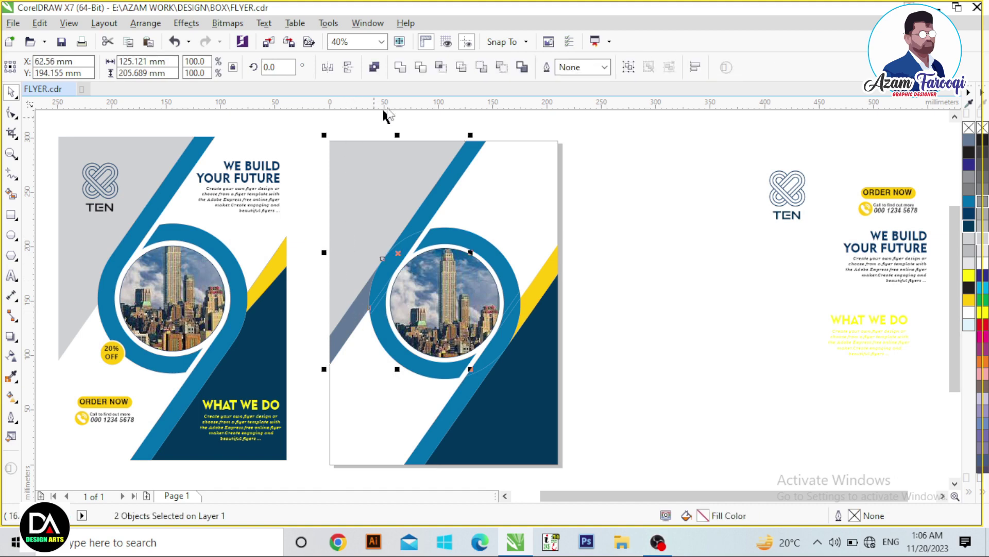
{"action": "left_click", "coordinate": [408, 69]}
{"action": "key", "text": "Escape"}
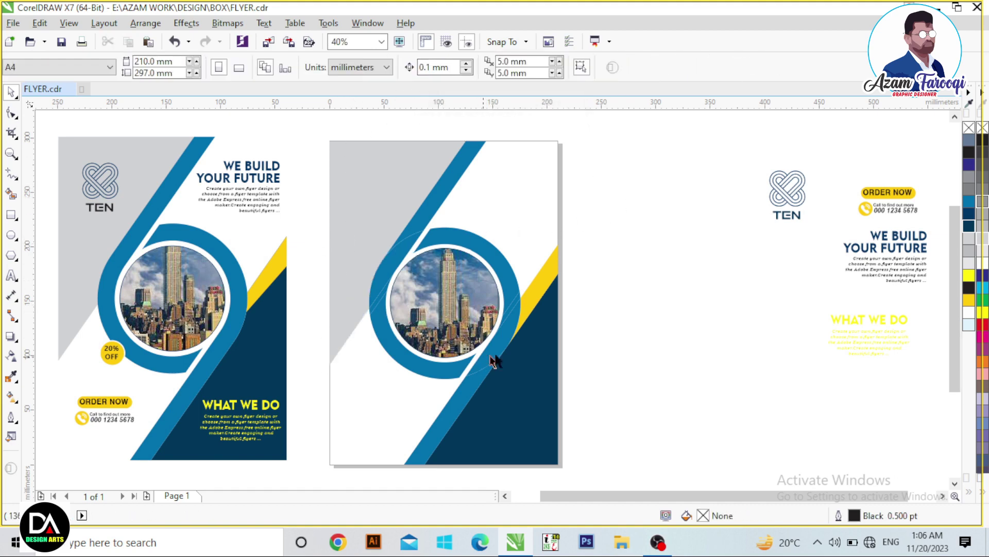
{"action": "left_click", "coordinate": [500, 274]}
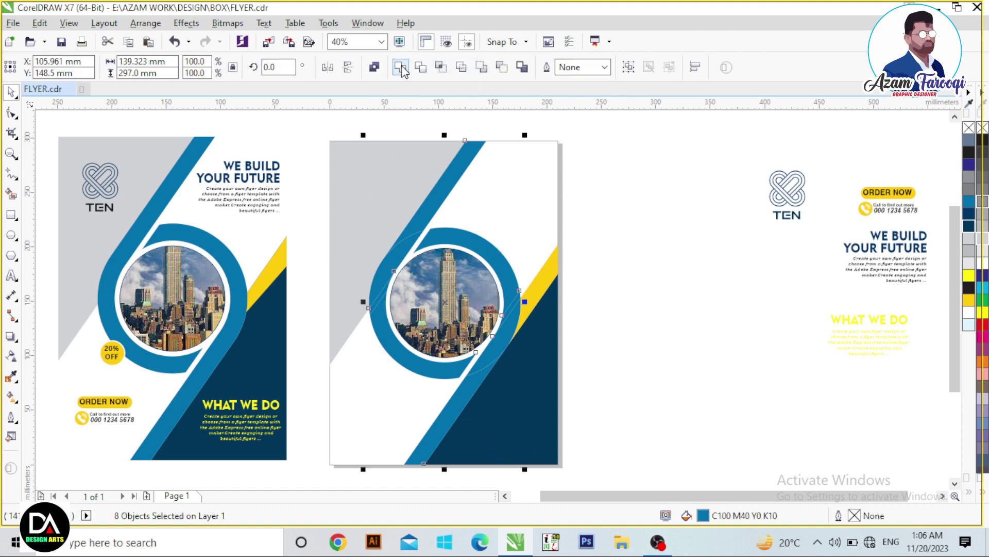
Weld the two lower blue shapes of the middle flyer into one.
{"action": "left_click", "coordinate": [401, 68]}
{"action": "left_click", "coordinate": [649, 232]}
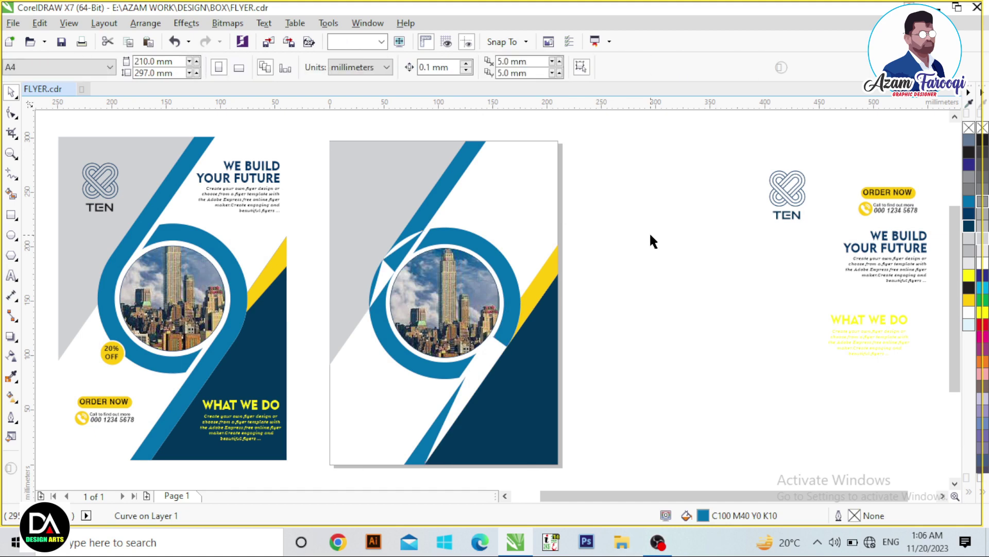
{"action": "key", "text": "ctrl+z"}
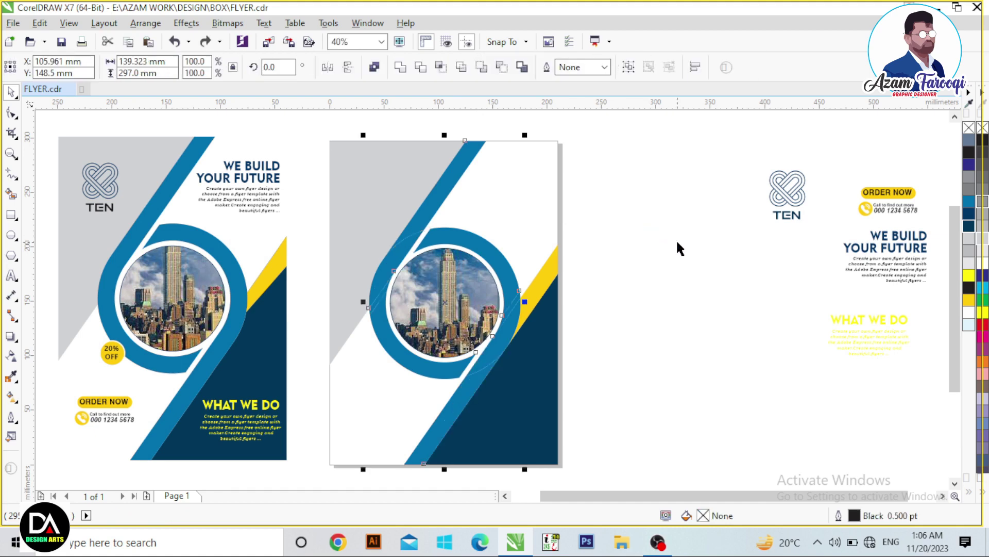
{"action": "left_click", "coordinate": [460, 389]}
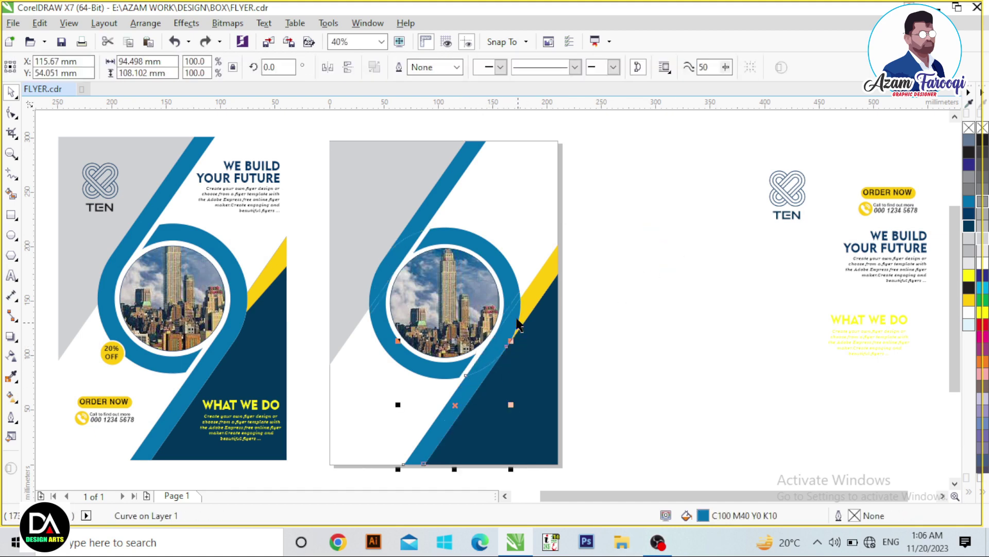
{"action": "left_click", "coordinate": [519, 329], "text": "shift"}
{"action": "left_click", "coordinate": [400, 68]}
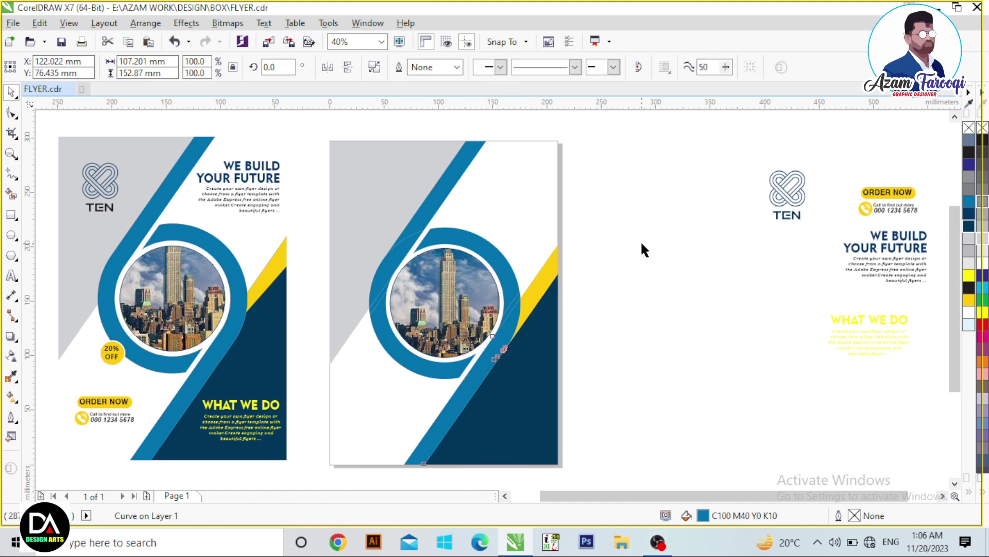
{"action": "left_click", "coordinate": [641, 240]}
{"action": "scroll", "coordinate": [596, 346], "scroll_direction": "up", "scroll_amount": 3}
Try trimming the blue curve with the thin line along the diagonal, then undo it.
{"action": "left_click", "coordinate": [443, 341]}
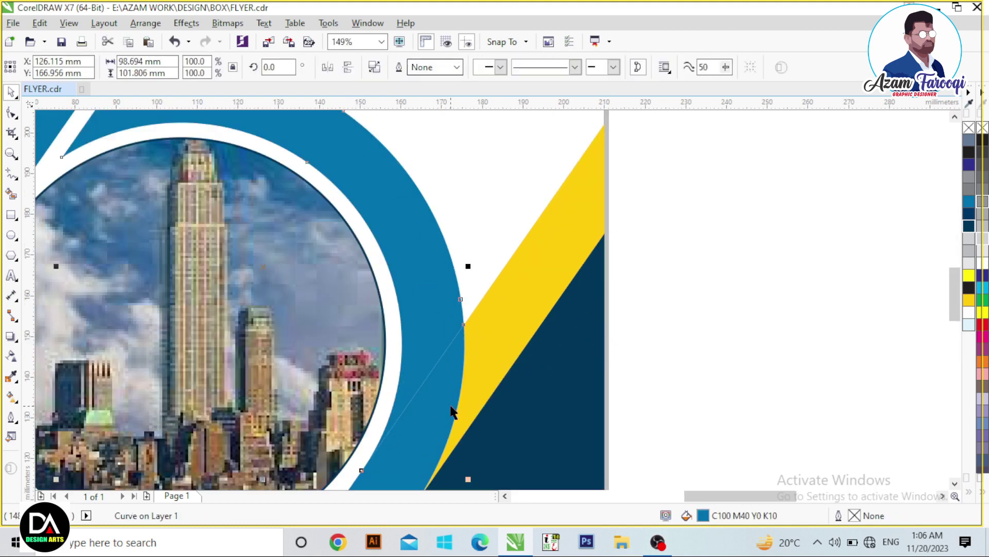
{"action": "left_click", "coordinate": [449, 324], "text": "shift"}
{"action": "left_click", "coordinate": [402, 68]}
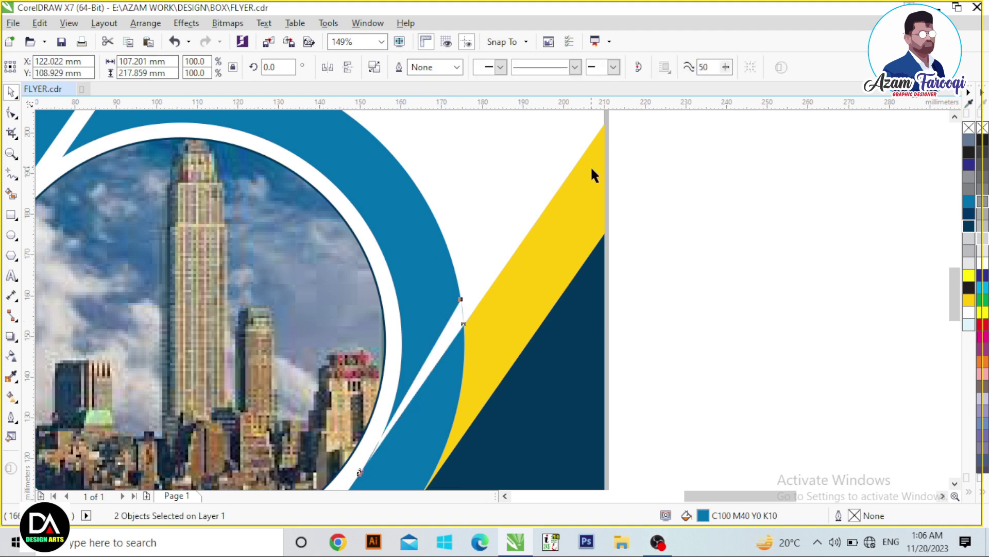
{"action": "key", "text": "ctrl+z"}
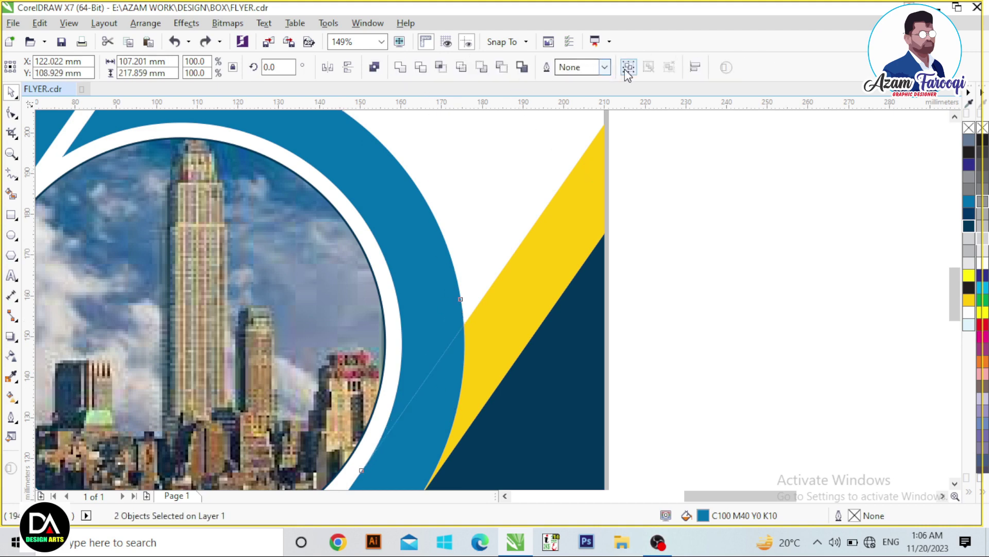
{"action": "scroll", "coordinate": [774, 274], "scroll_direction": "down", "scroll_amount": 3}
{"action": "left_click", "coordinate": [783, 256]}
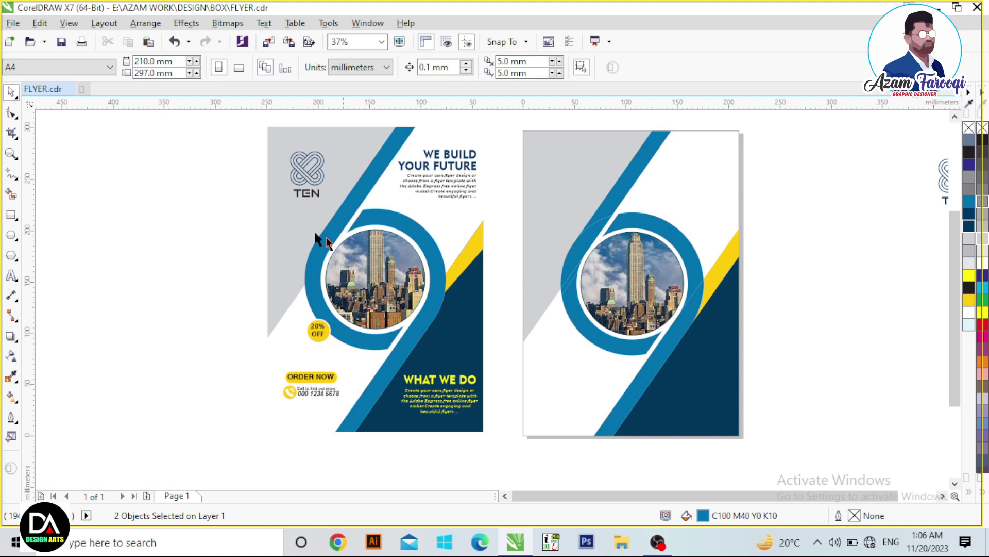
{"action": "left_click", "coordinate": [551, 253]}
Group the two bright-blue stripe pieces together.
{"action": "left_click", "coordinate": [400, 260]}
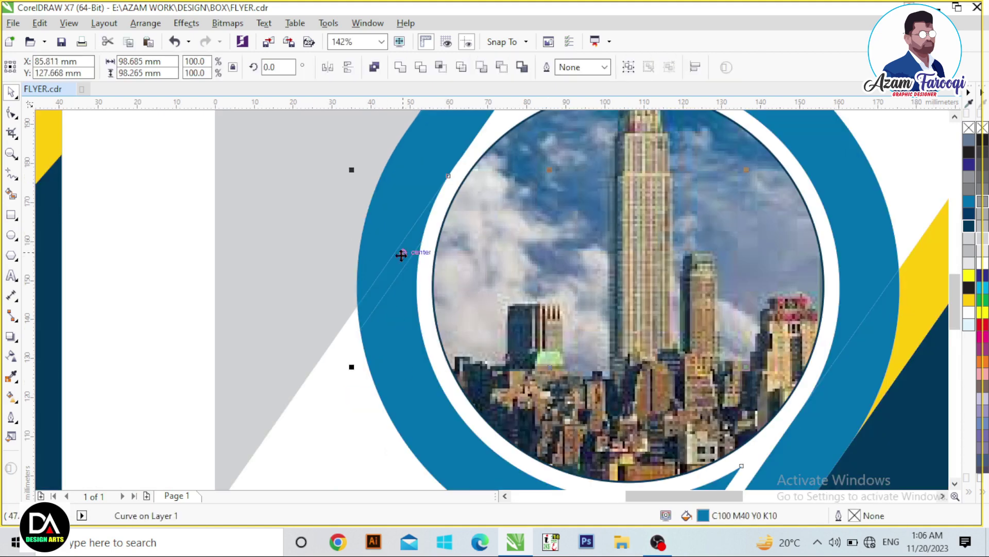
{"action": "left_click", "coordinate": [401, 67]}
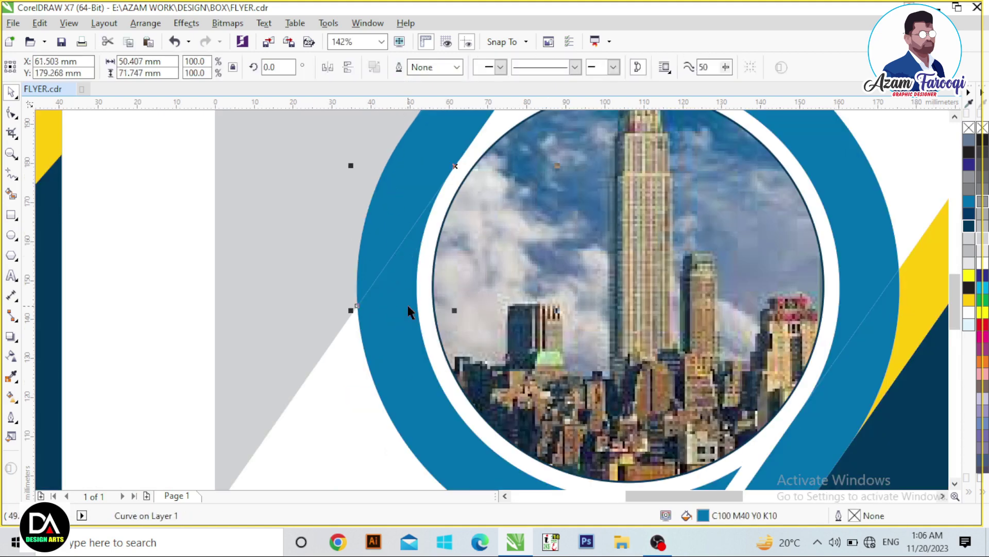
{"action": "left_click", "coordinate": [353, 289], "text": "shift"}
{"action": "scroll", "coordinate": [482, 303], "scroll_direction": "down", "scroll_amount": 2}
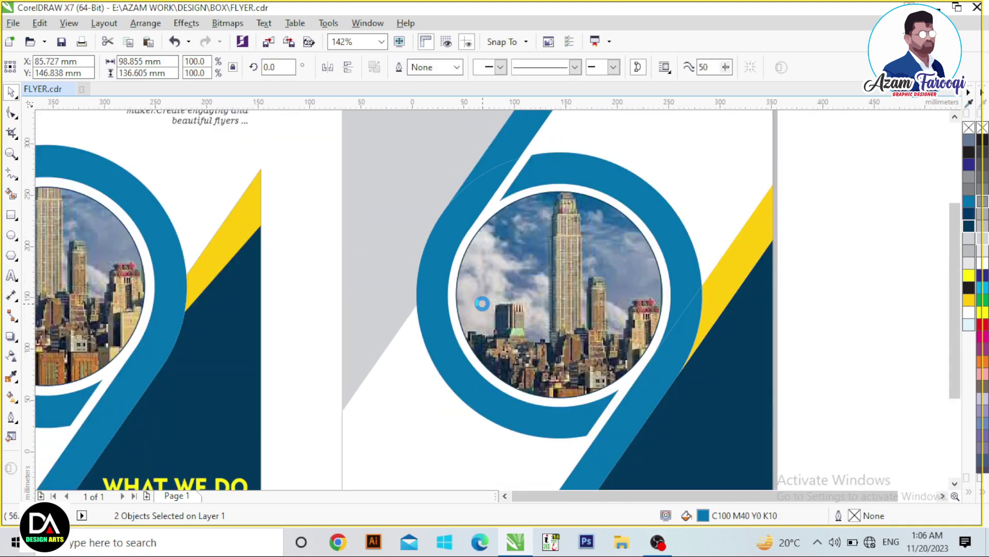
{"action": "left_click", "coordinate": [515, 203]}
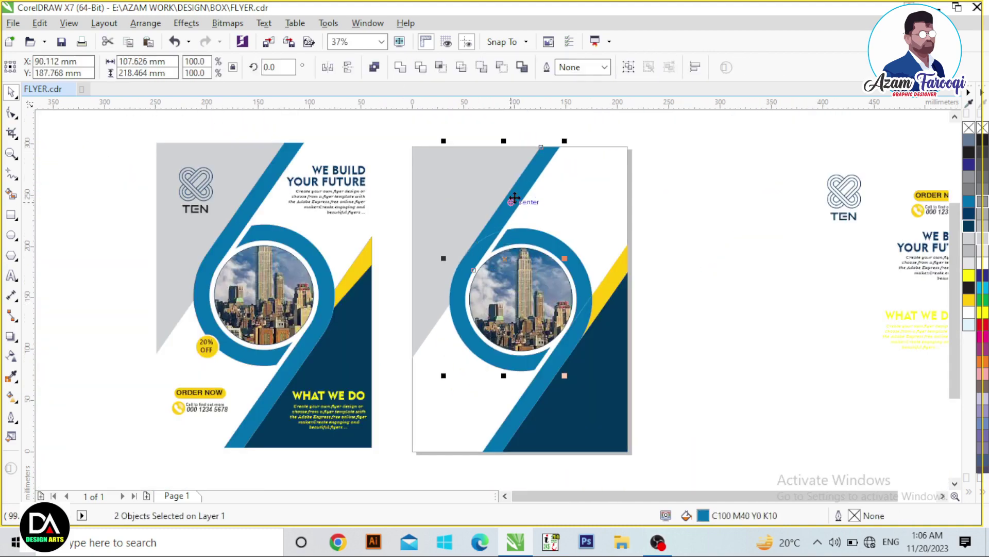
{"action": "key", "text": "ctrl+g"}
{"action": "left_click_drag", "start_coordinate": [510, 309], "coordinate": [542, 390]}
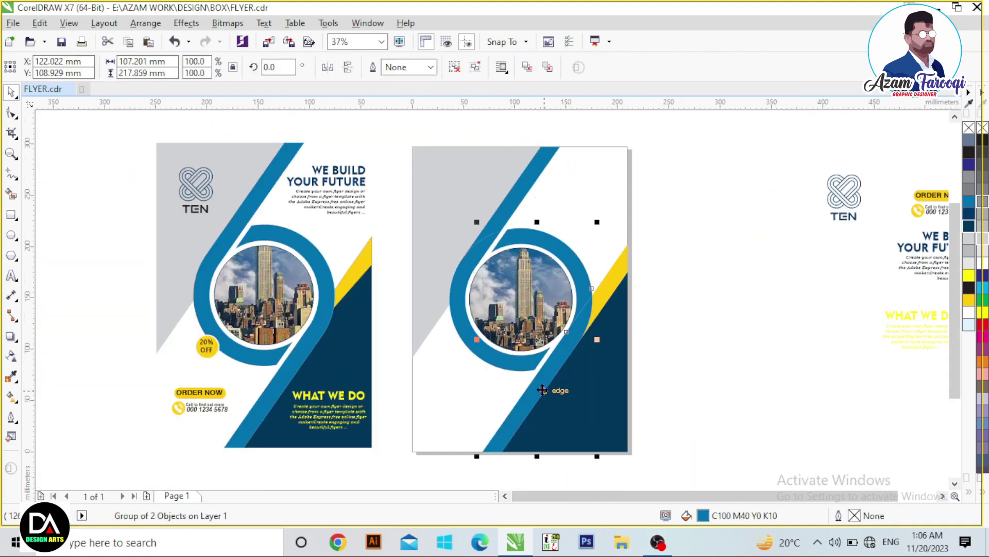
{"action": "left_click", "coordinate": [738, 350]}
{"action": "key", "text": "F4"}
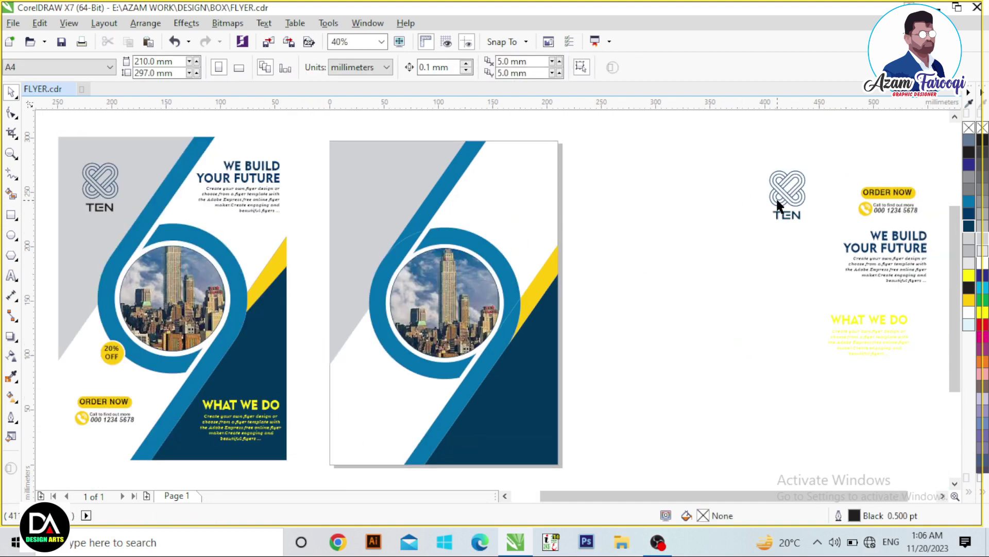
Move the TEN logo to the second flyer's top-left and shrink it slightly.
{"action": "left_click_drag", "start_coordinate": [779, 206], "coordinate": [372, 193]}
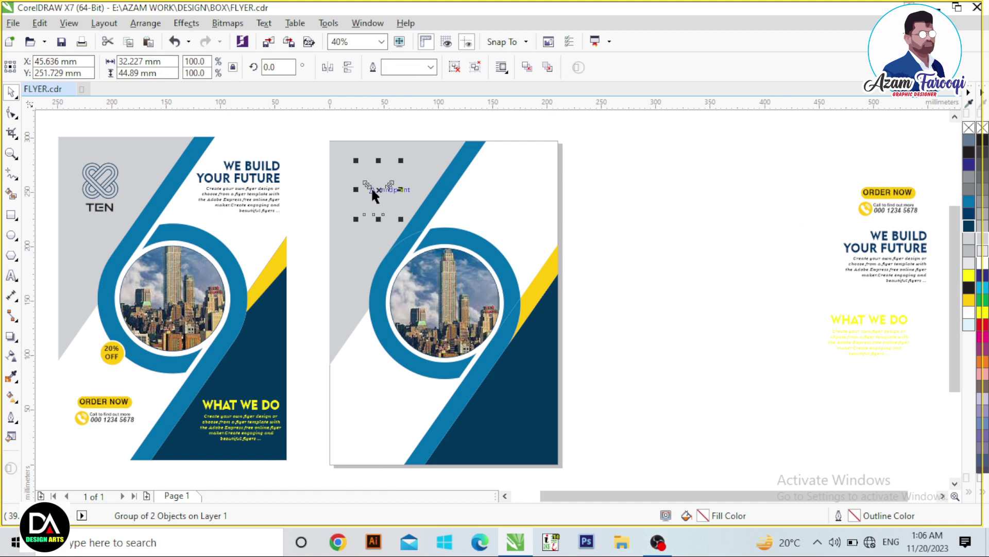
{"action": "left_click_drag", "start_coordinate": [384, 195], "coordinate": [384, 192]}
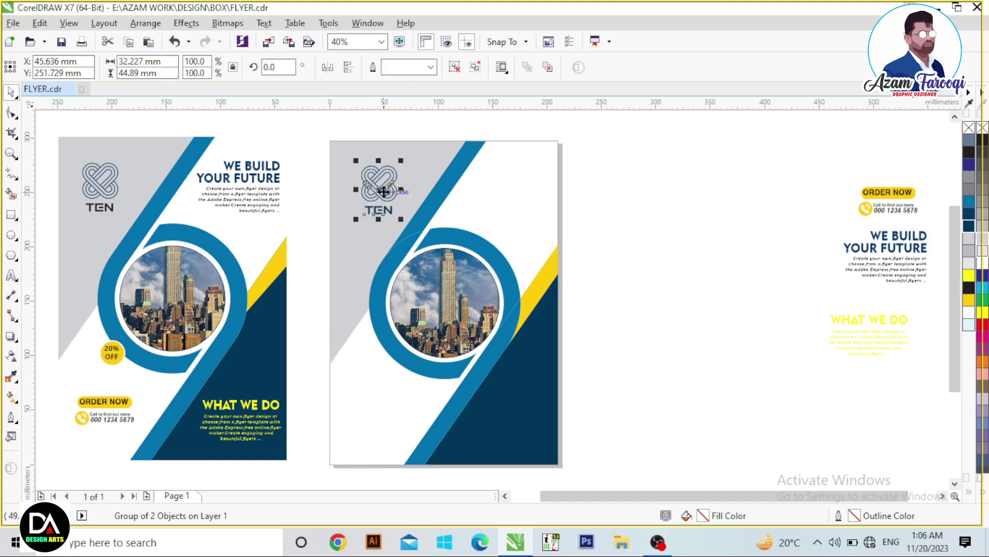
{"action": "scroll", "coordinate": [490, 278], "scroll_direction": "up", "scroll_amount": 3}
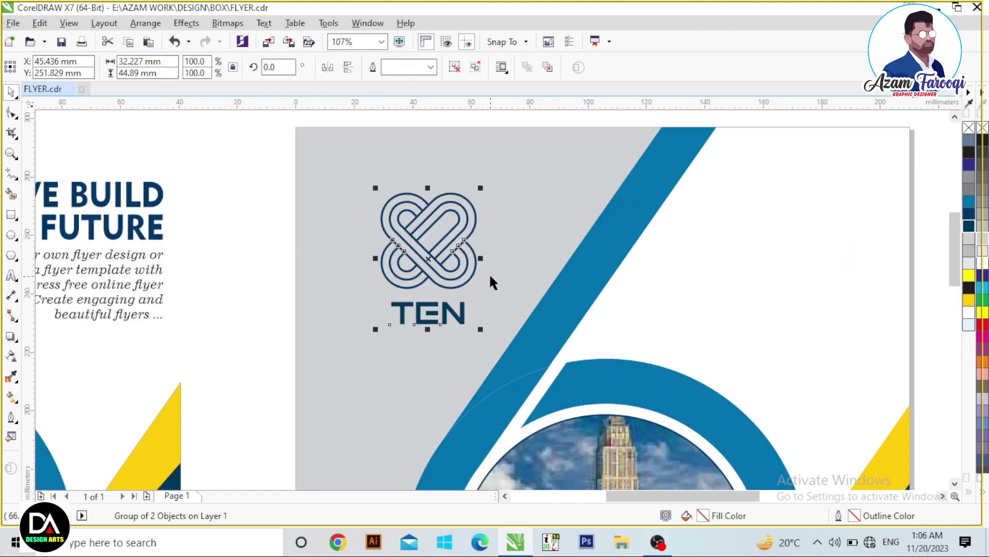
{"action": "left_click_drag", "start_coordinate": [481, 329], "coordinate": [480, 328]}
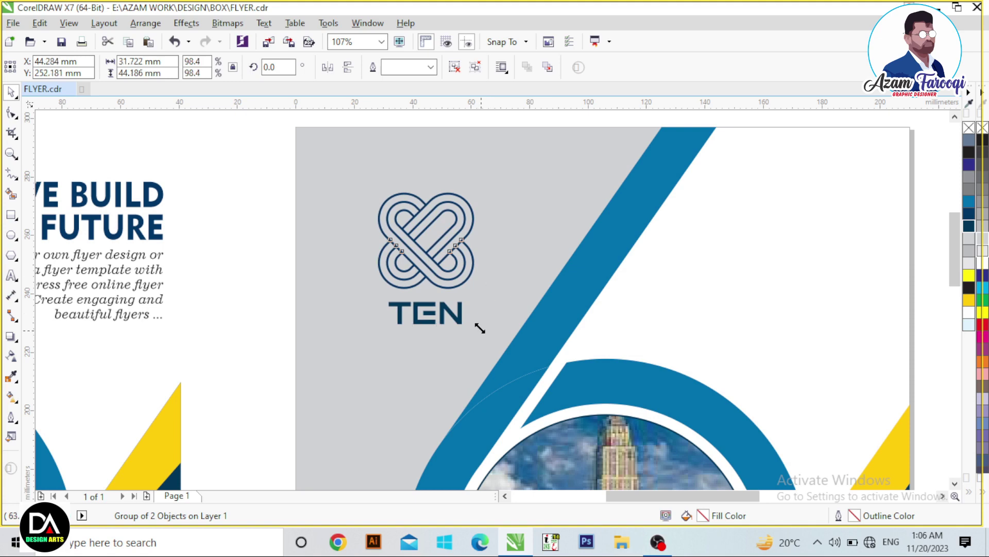
{"action": "key", "text": "Escape"}
{"action": "scroll", "coordinate": [517, 247], "scroll_direction": "down", "scroll_amount": 3}
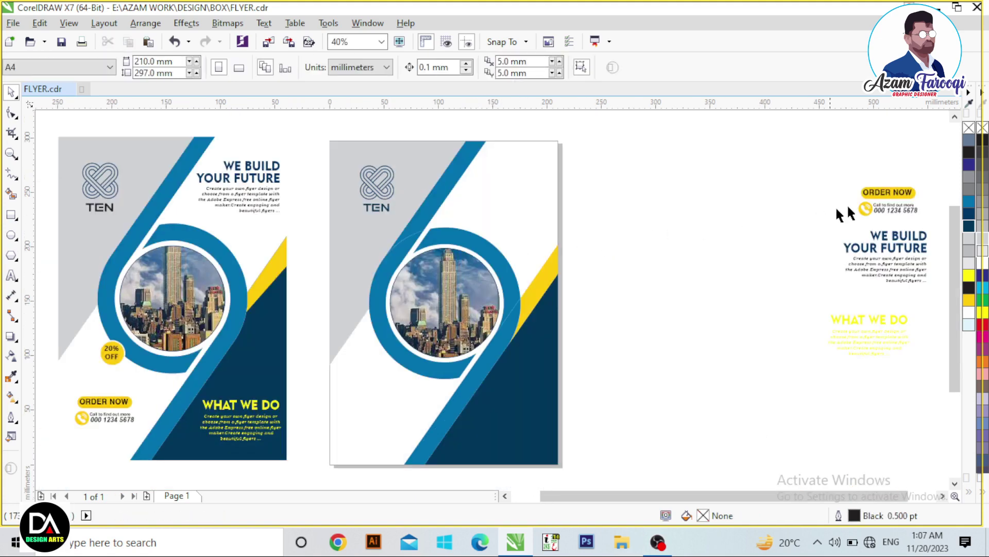
Place the ORDER NOW call block near the second flyer's bottom-left, nudged into position.
{"action": "left_click", "coordinate": [907, 207]}
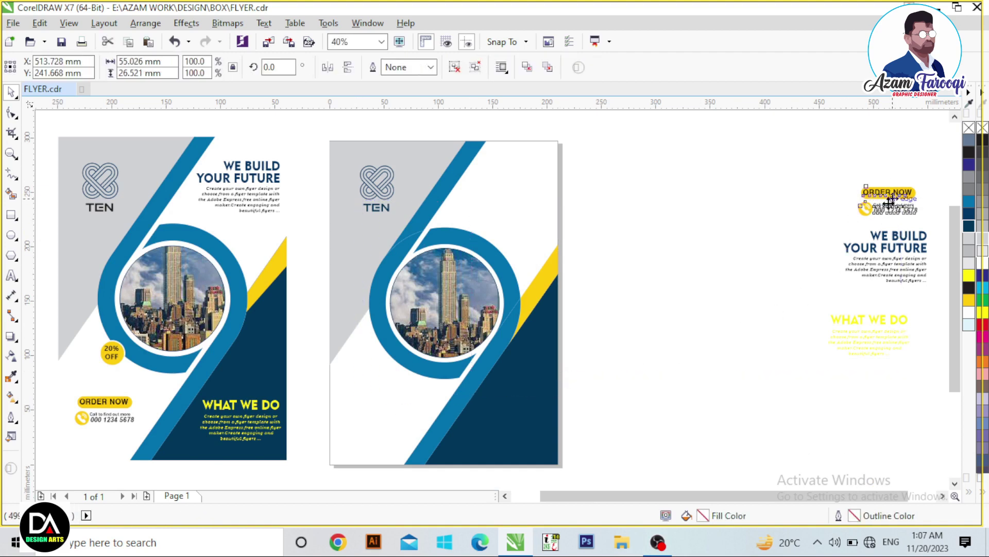
{"action": "left_click_drag", "start_coordinate": [895, 198], "coordinate": [381, 418]}
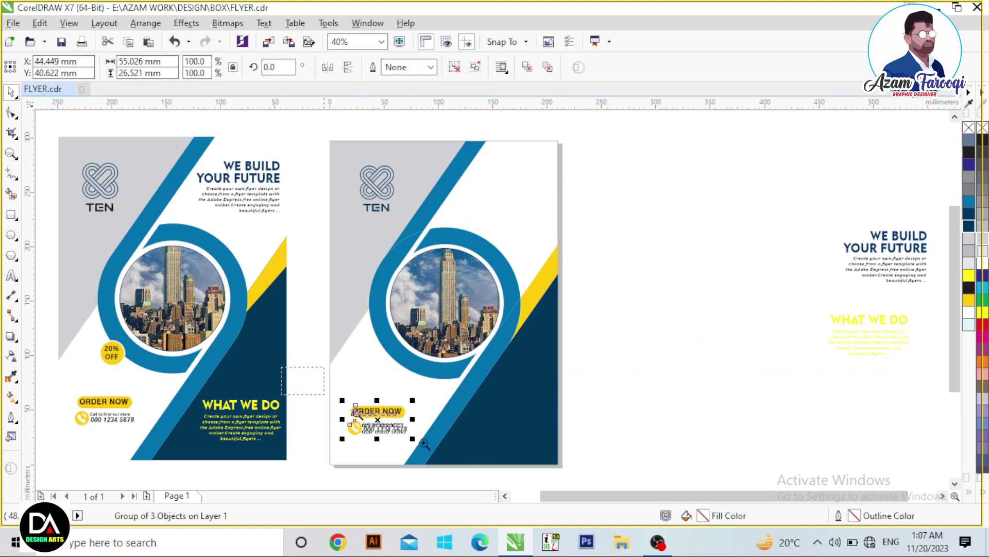
{"action": "scroll", "coordinate": [496, 466], "scroll_direction": "up", "scroll_amount": 3}
{"action": "key", "text": "Right"}
{"action": "key", "text": "Right"}
{"action": "key", "text": "Right"}
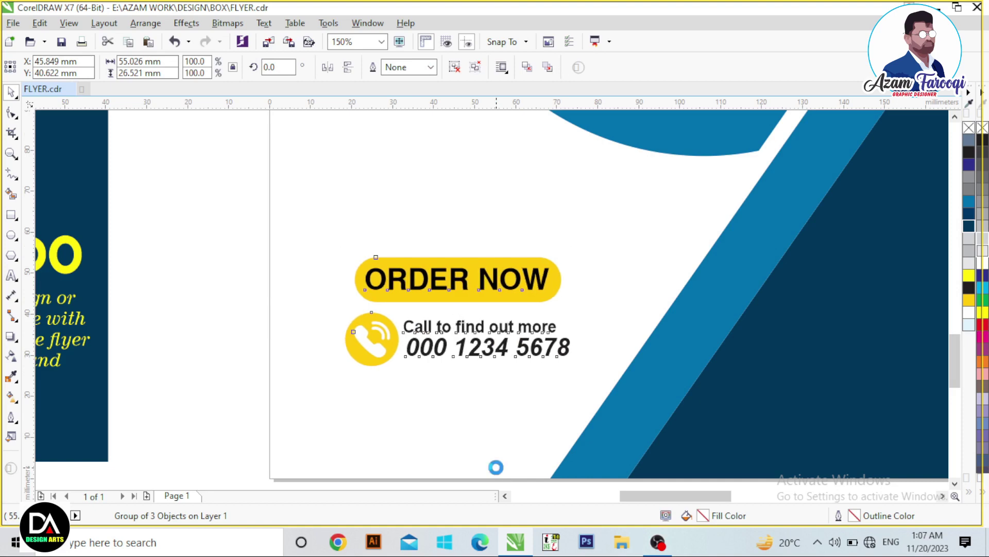
{"action": "key", "text": "Right"}
{"action": "key", "text": "Right"}
{"action": "key", "text": "Right"}
{"action": "key", "text": "Right"}
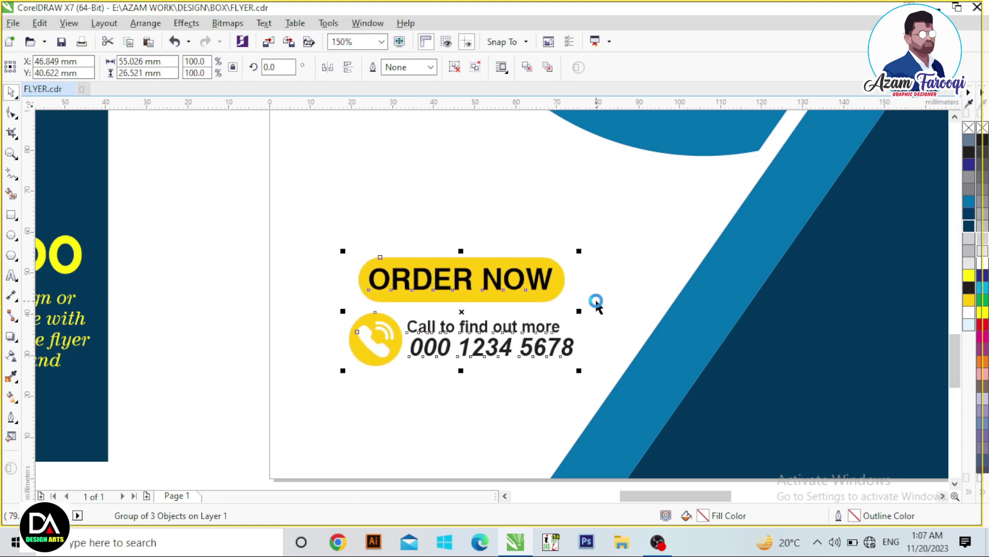
{"action": "key", "text": "Right"}
{"action": "key", "text": "Right"}
{"action": "key", "text": "Right"}
{"action": "key", "text": "Down"}
{"action": "key", "text": "Down"}
{"action": "key", "text": "Down"}
{"action": "key", "text": "Right"}
{"action": "key", "text": "Right"}
{"action": "key", "text": "Right"}
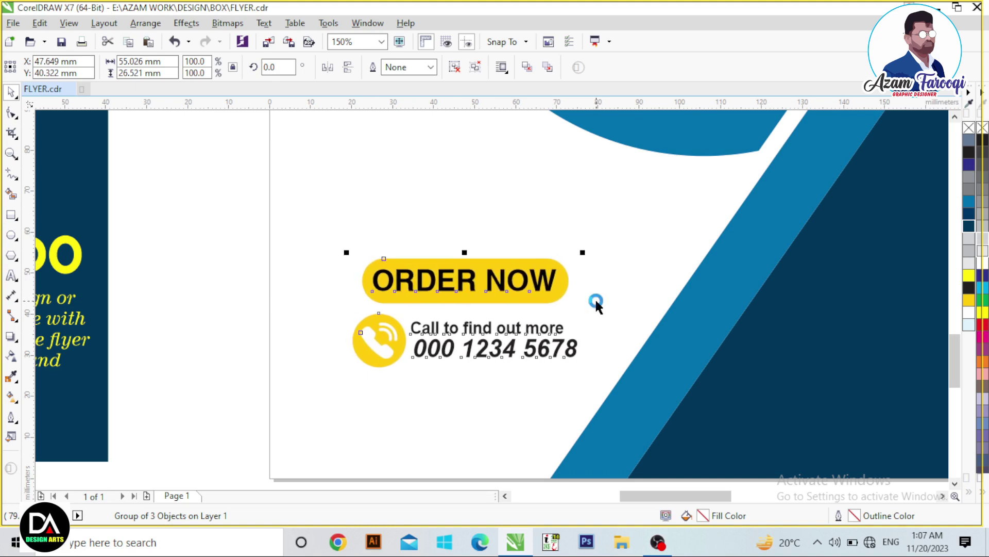
{"action": "key", "text": "Right"}
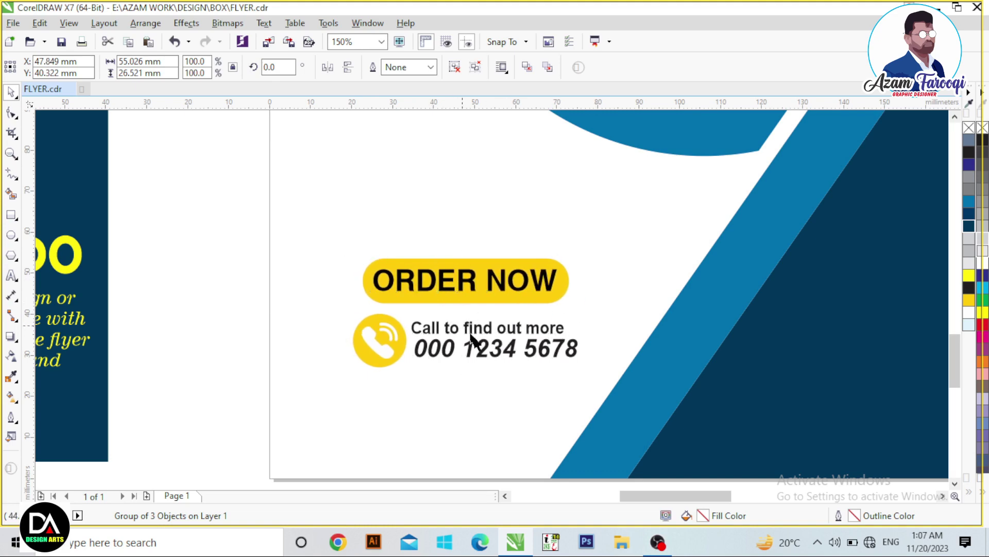
{"action": "key", "text": "Escape"}
{"action": "key", "text": "F4"}
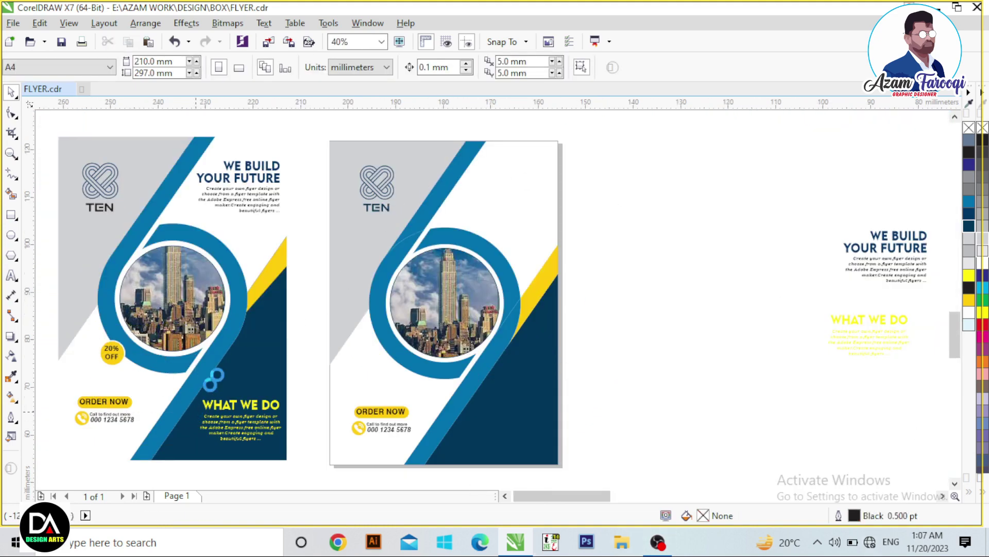
Draw a circle below the second flyer's photo, positioned on the edge of the blue arc.
{"action": "left_click_drag", "start_coordinate": [95, 325], "coordinate": [190, 408]}
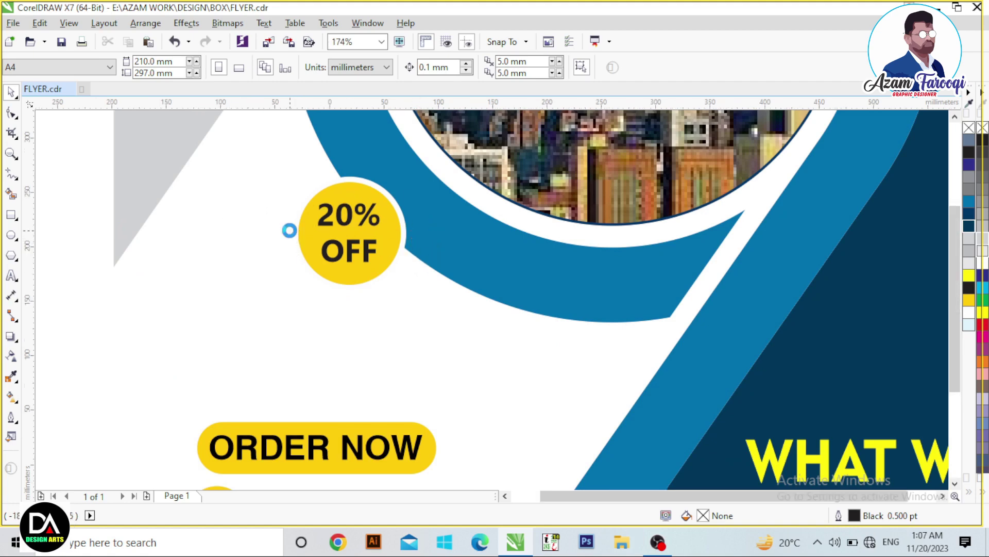
{"action": "key", "text": "F4"}
{"action": "left_click_drag", "start_coordinate": [315, 313], "coordinate": [515, 416]}
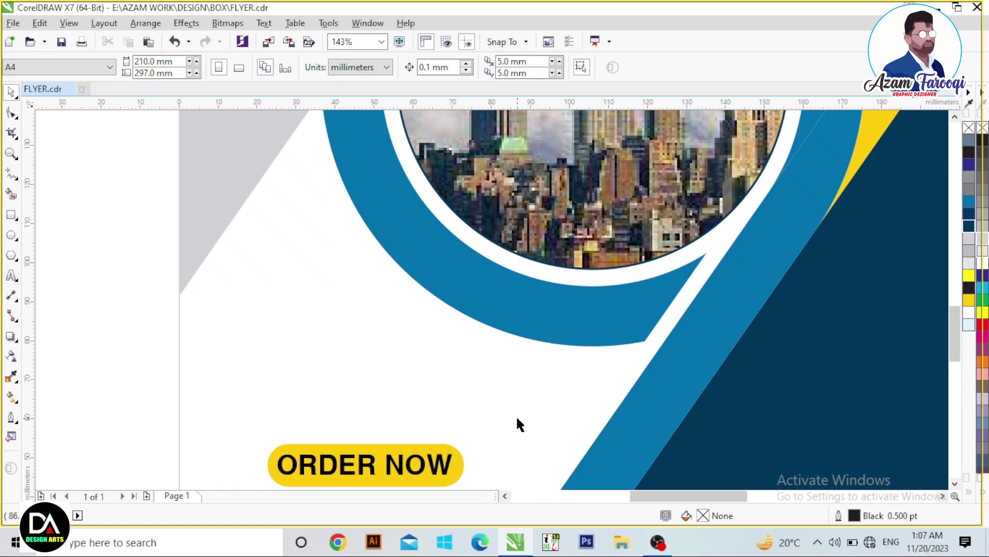
{"action": "left_click", "coordinate": [11, 235]}
{"action": "left_click_drag", "start_coordinate": [347, 269], "coordinate": [467, 388]}
{"action": "key", "text": "space"}
{"action": "left_click_drag", "start_coordinate": [408, 337], "coordinate": [396, 326]}
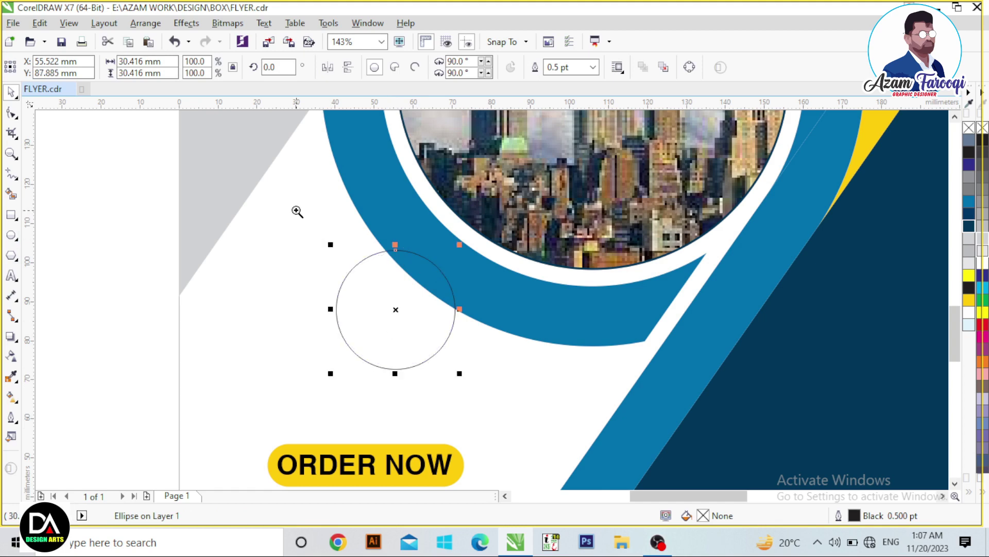
{"action": "scroll", "coordinate": [426, 332], "scroll_direction": "up", "scroll_amount": 2}
Add a smaller concentric copy; fill the outer circle white and the inner one yellow, with no outlines.
{"action": "left_click_drag", "start_coordinate": [484, 177], "coordinate": [471, 191]}
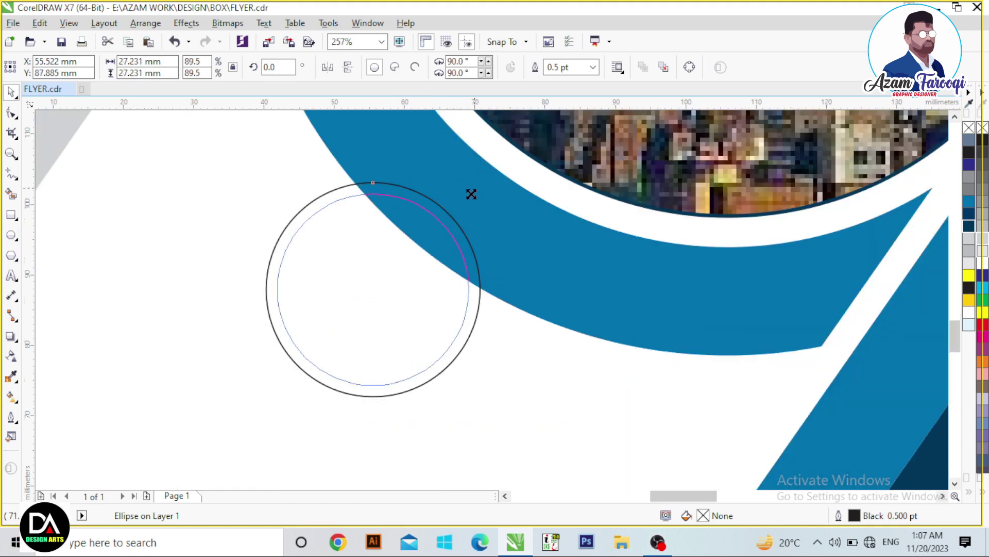
{"action": "left_click", "coordinate": [453, 212]}
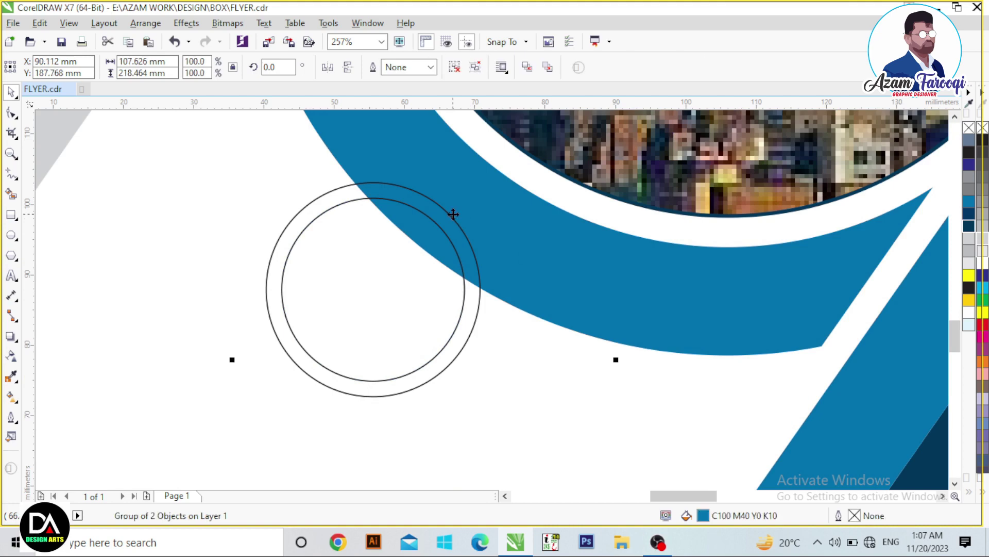
{"action": "left_click", "coordinate": [983, 258]}
{"action": "right_click", "coordinate": [968, 127]}
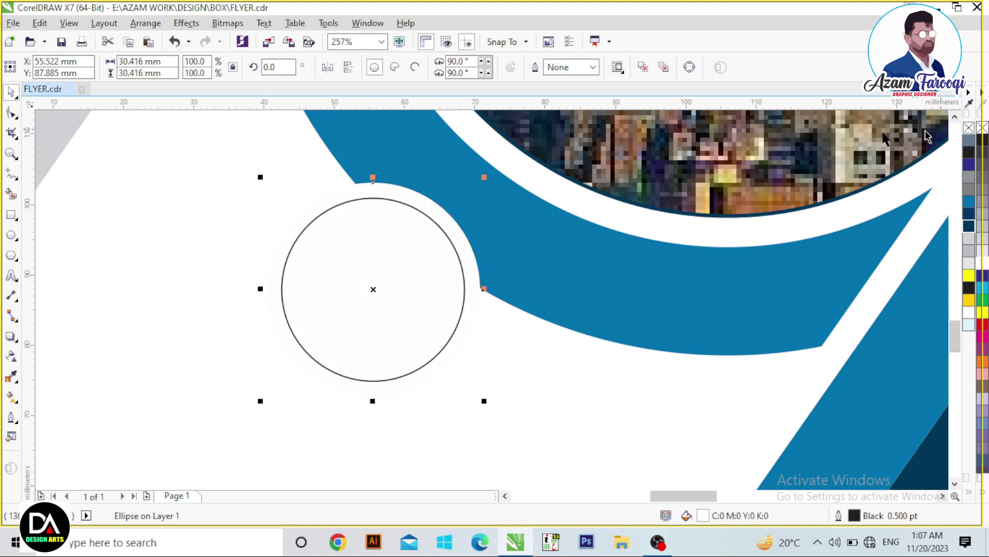
{"action": "left_click", "coordinate": [285, 249]}
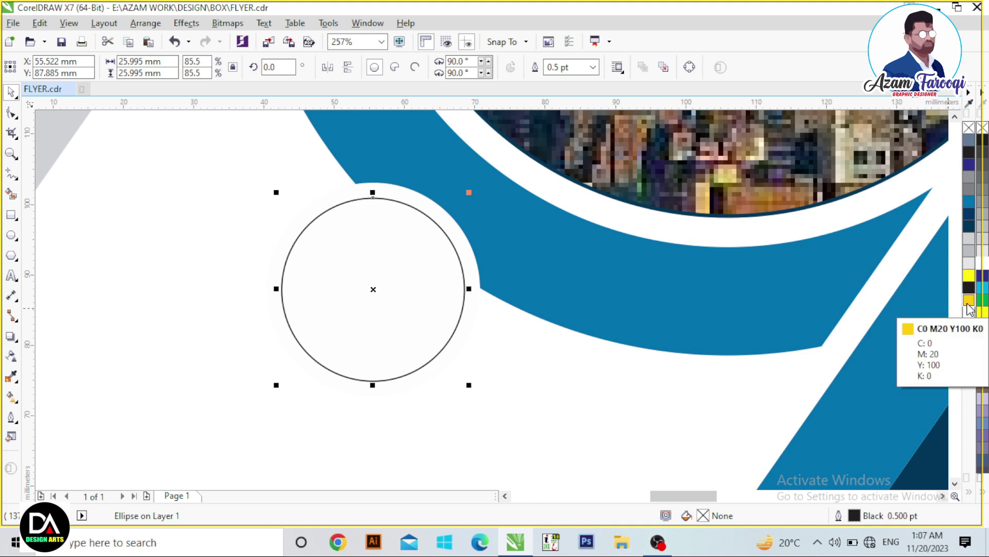
{"action": "left_click", "coordinate": [968, 301]}
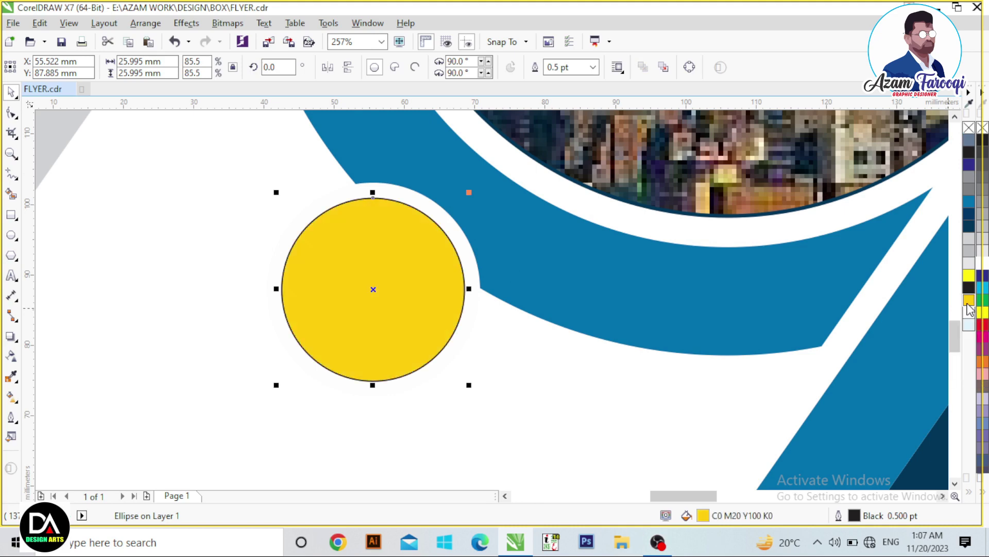
{"action": "right_click", "coordinate": [969, 129]}
Group the white and yellow circles into a single badge.
{"action": "left_click", "coordinate": [423, 198], "text": "shift"}
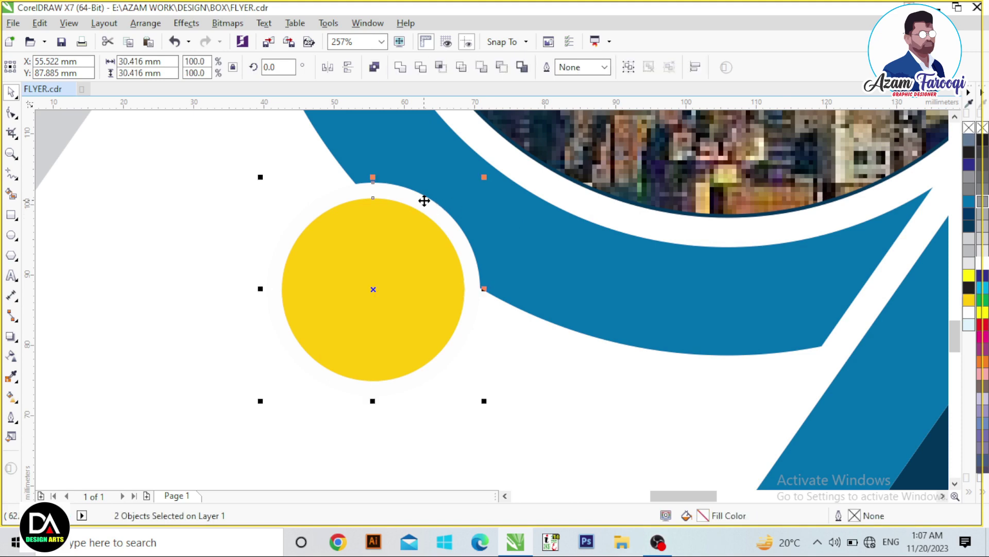
{"action": "key", "text": "ctrl+g"}
{"action": "key", "text": "Escape"}
{"action": "scroll", "coordinate": [421, 295], "scroll_direction": "down", "scroll_amount": 5}
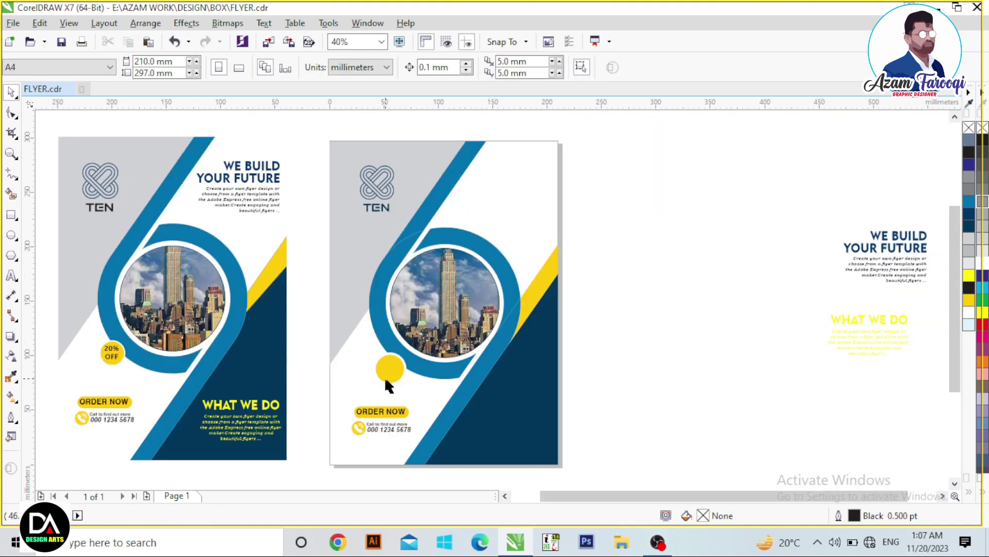
{"action": "left_click_drag", "start_coordinate": [270, 311], "coordinate": [551, 474]}
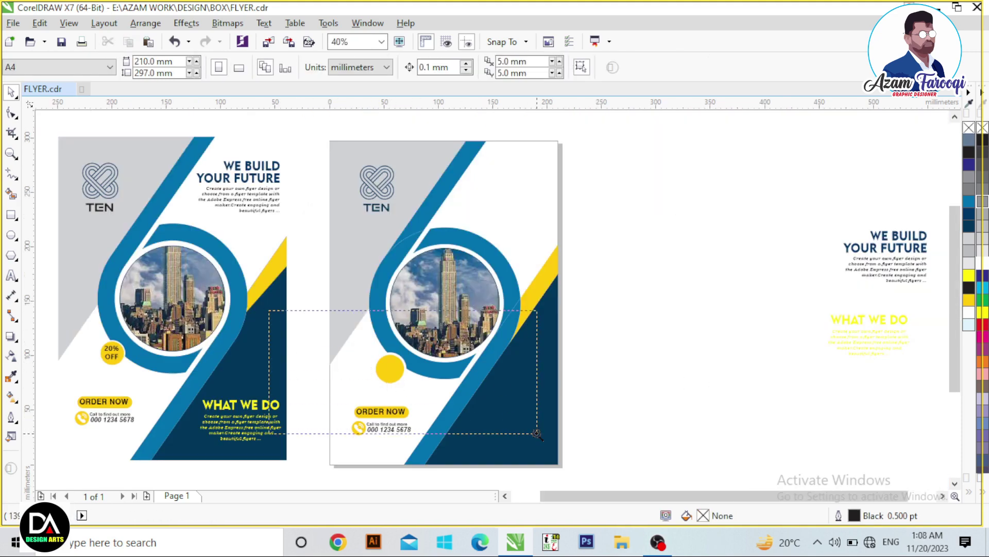
Add a two-line '20%' / 'of' text object beside the yellow circle.
{"action": "left_click", "coordinate": [361, 308]}
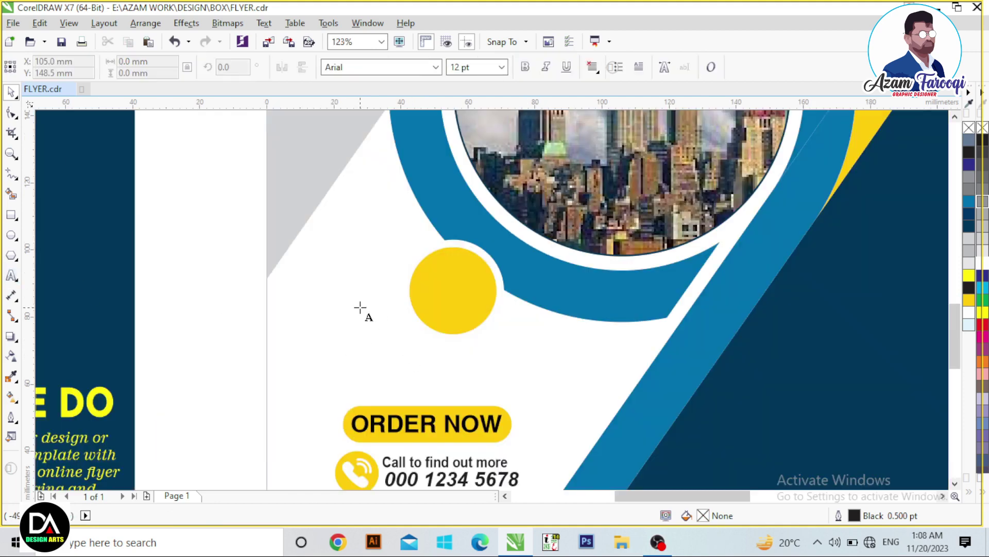
{"action": "type", "text": "20"}
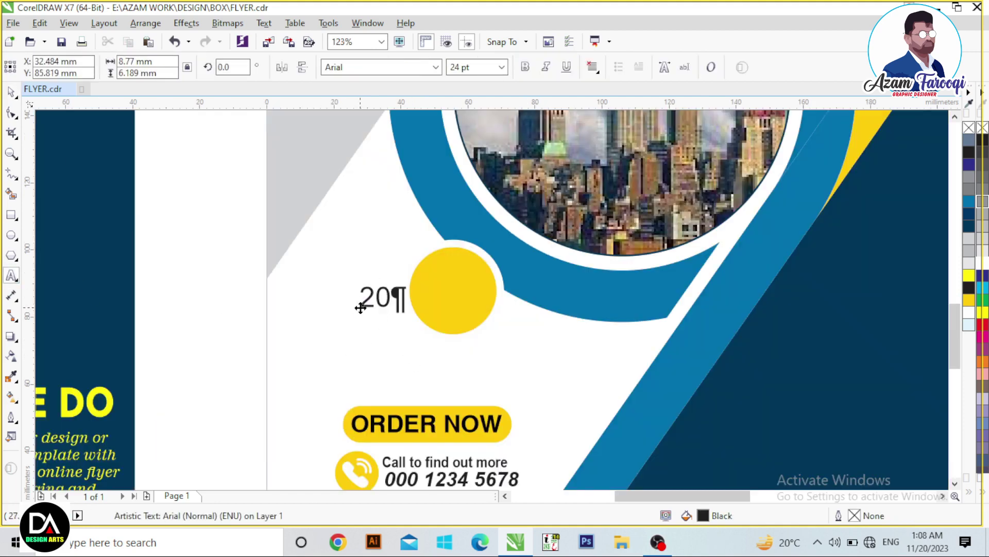
{"action": "type", "text": "%"}
{"action": "key", "text": "Return"}
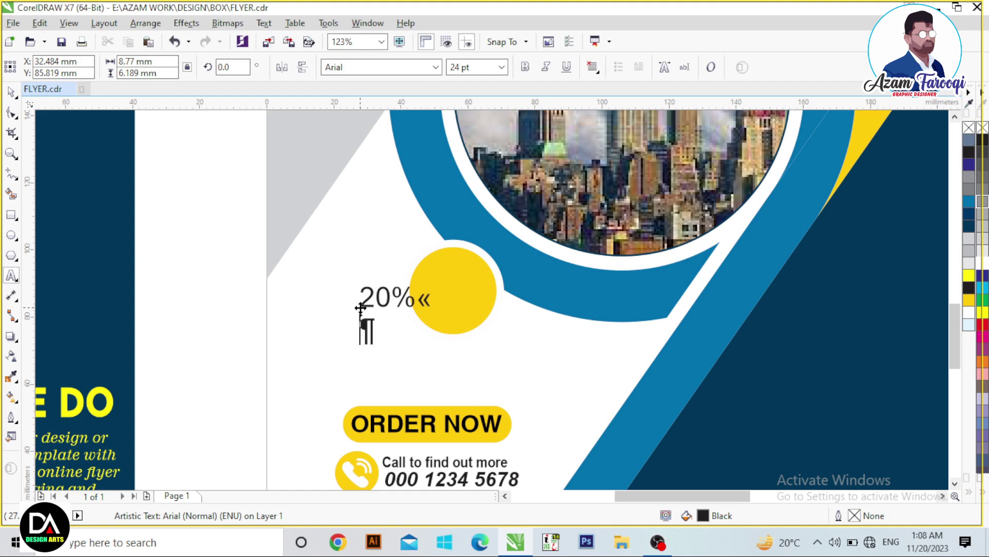
{"action": "type", "text": "of"}
{"action": "key", "text": "Escape"}
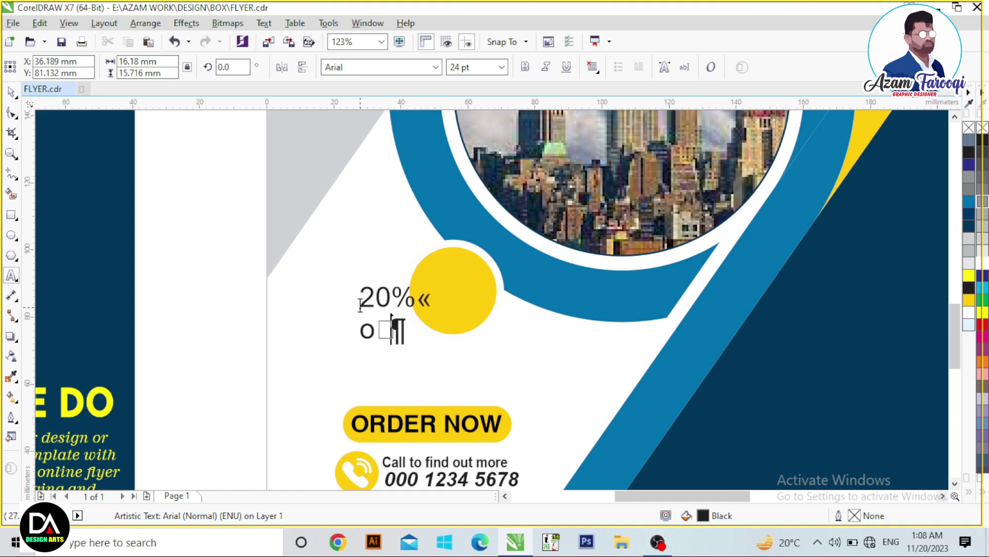
{"action": "key", "text": "ctrl+space"}
{"action": "scroll", "coordinate": [363, 307], "scroll_direction": "down", "scroll_amount": 3}
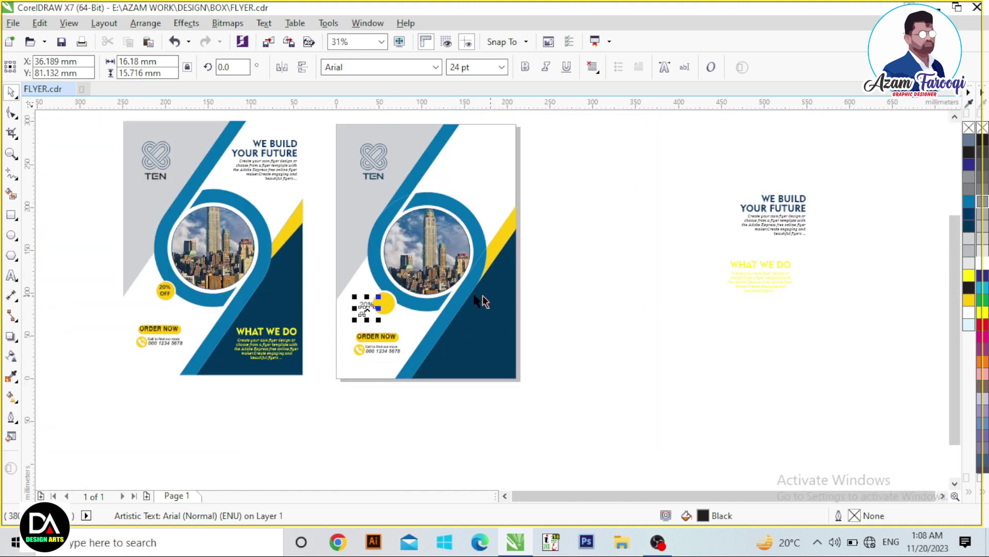
{"action": "left_click_drag", "start_coordinate": [282, 254], "coordinate": [442, 355]}
{"action": "key", "text": "F8"}
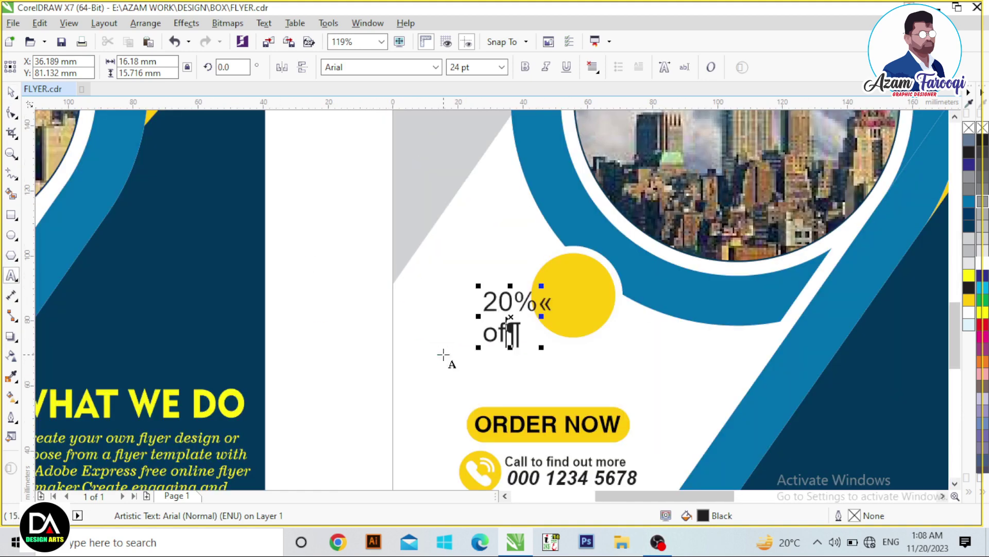
{"action": "key", "text": "ctrl+space"}
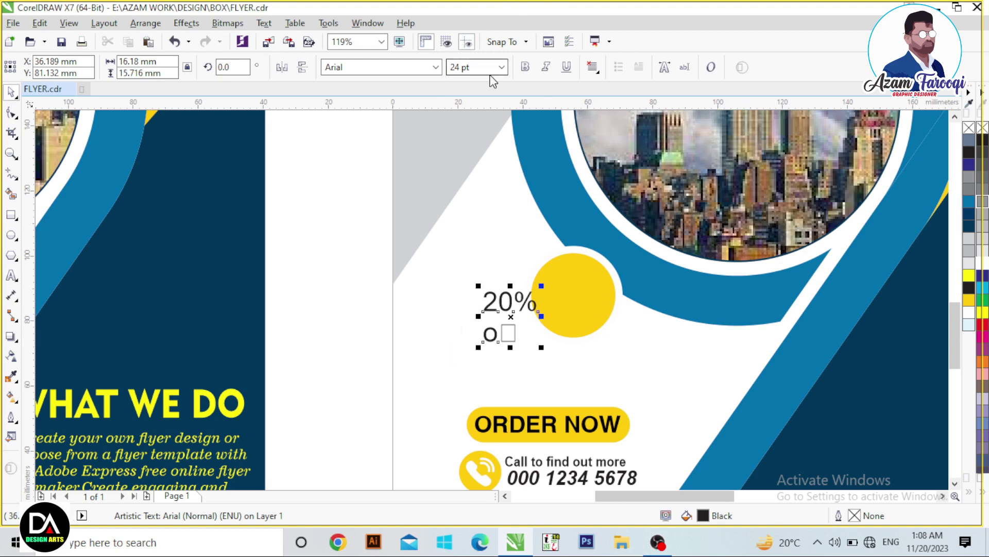
Format the discount text as Gadugi Bold with centre paragraph alignment.
{"action": "left_click", "coordinate": [502, 67]}
{"action": "left_click", "coordinate": [440, 73]}
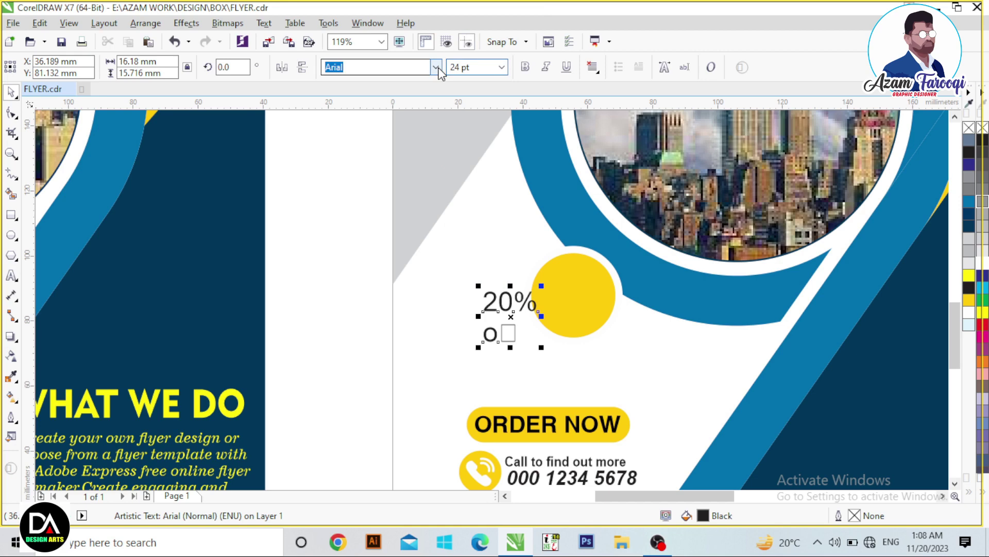
{"action": "left_click", "coordinate": [431, 71]}
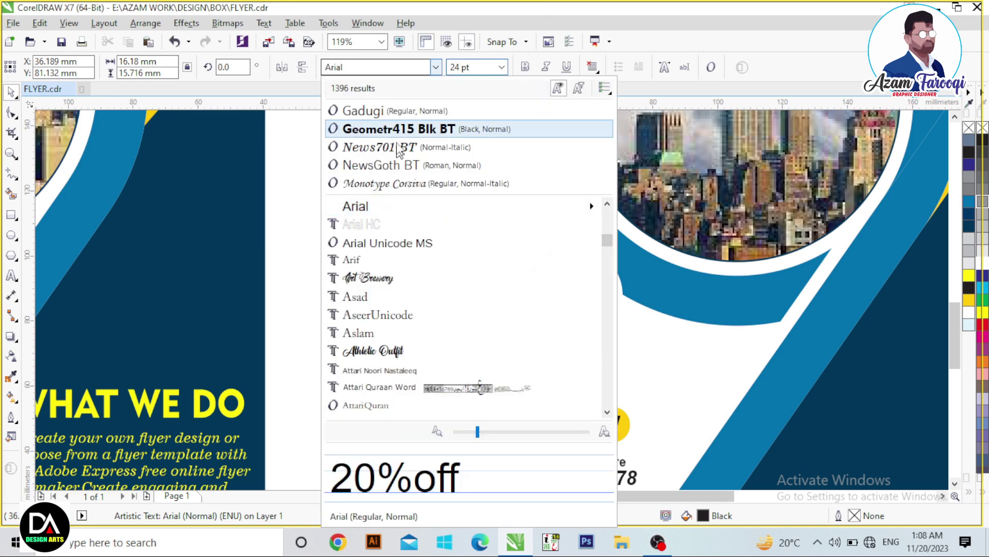
{"action": "left_click", "coordinate": [389, 110]}
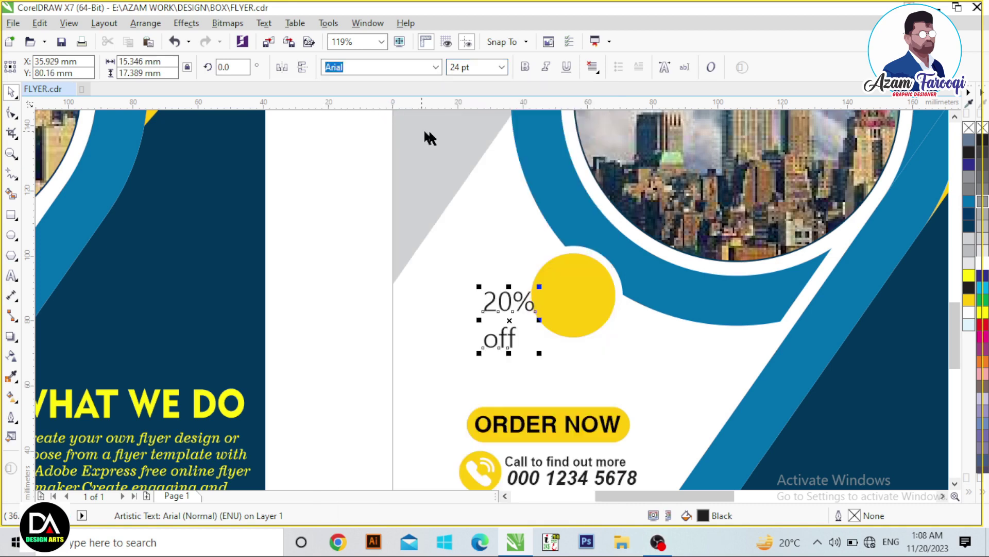
{"action": "type", "text": "Gadugi"}
{"action": "left_click", "coordinate": [527, 69]}
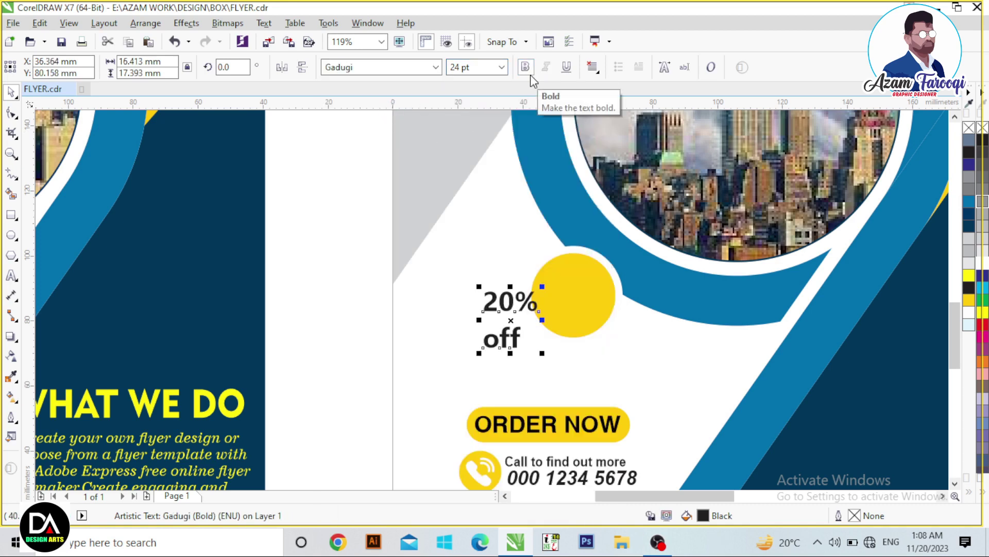
{"action": "left_click", "coordinate": [595, 77]}
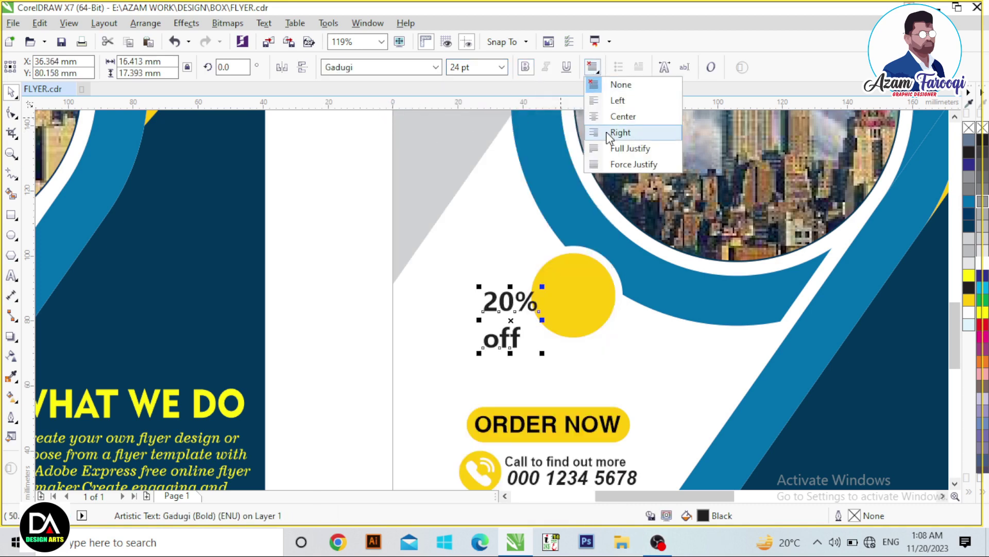
{"action": "left_click", "coordinate": [605, 128]}
{"action": "left_click", "coordinate": [596, 67]}
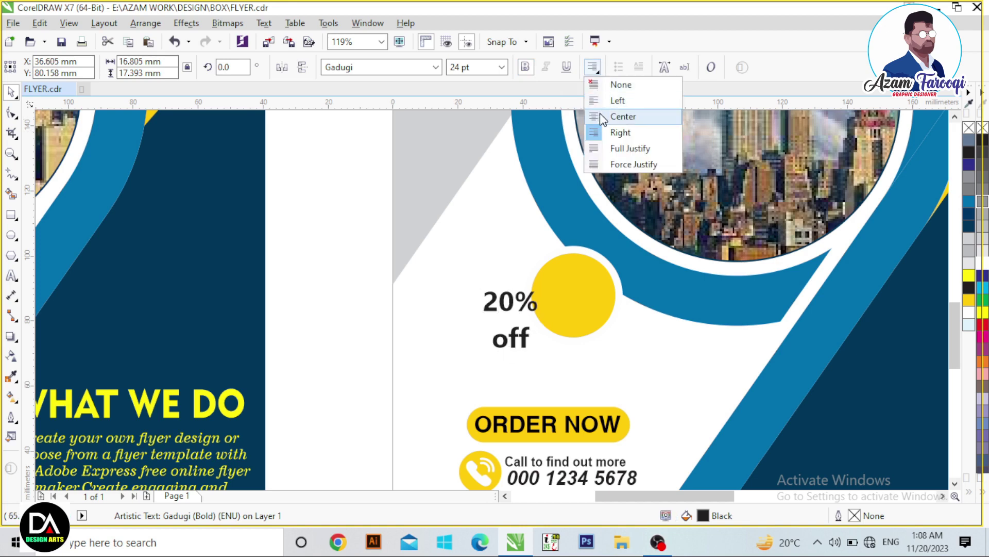
{"action": "left_click", "coordinate": [600, 113]}
{"action": "left_click_drag", "start_coordinate": [453, 260], "coordinate": [586, 381]}
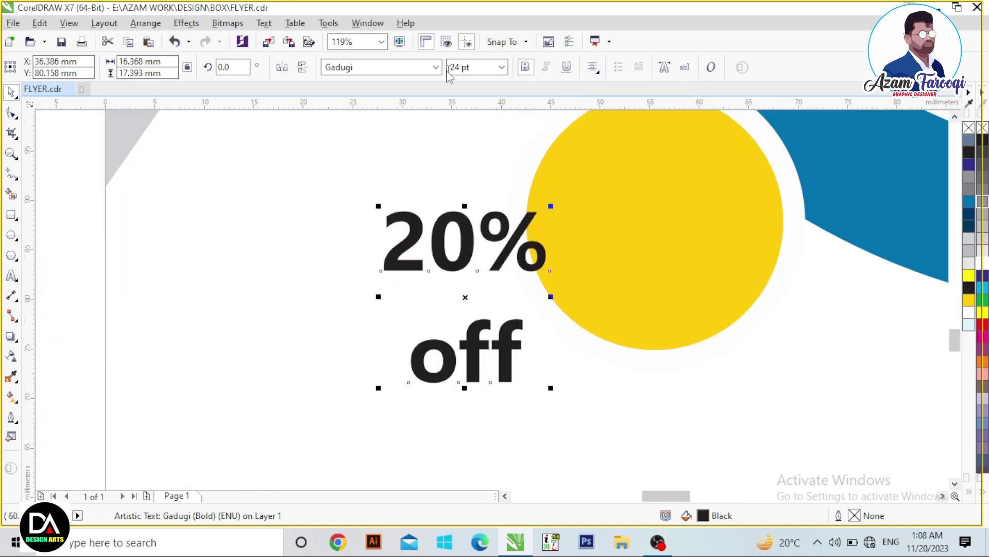
Change the badge text to UPPERCASE so it reads '20% OFF'.
{"action": "left_click", "coordinate": [264, 23]}
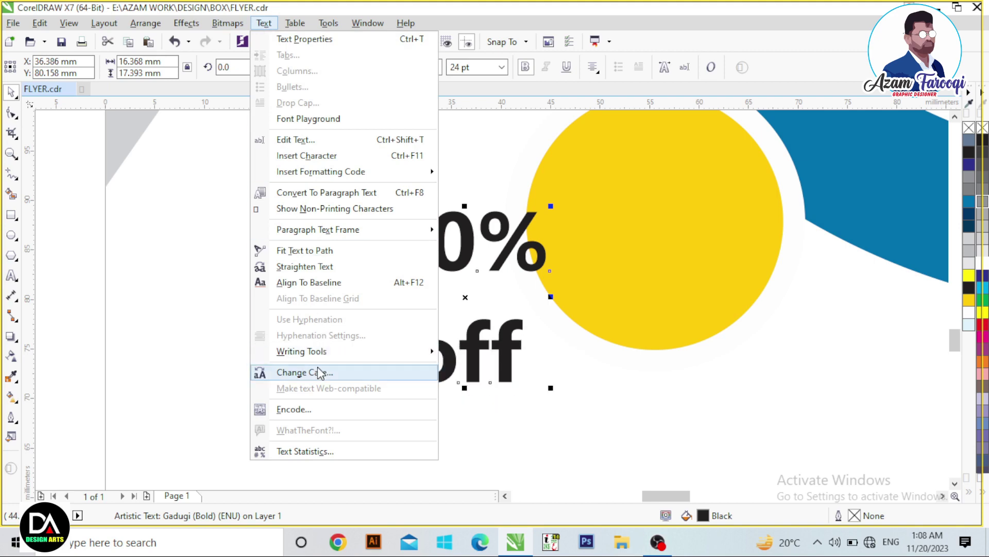
{"action": "key", "text": "Escape"}
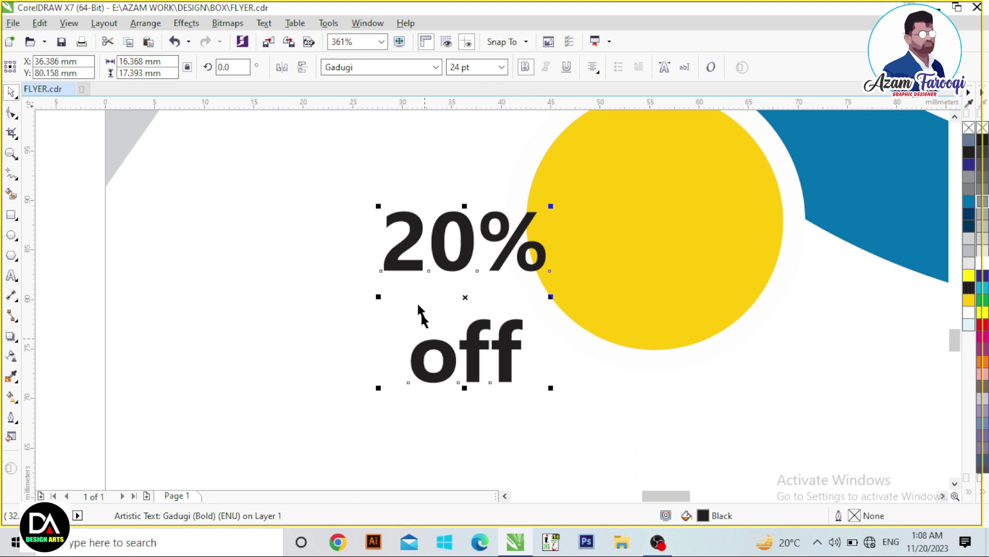
{"action": "left_click", "coordinate": [265, 25]}
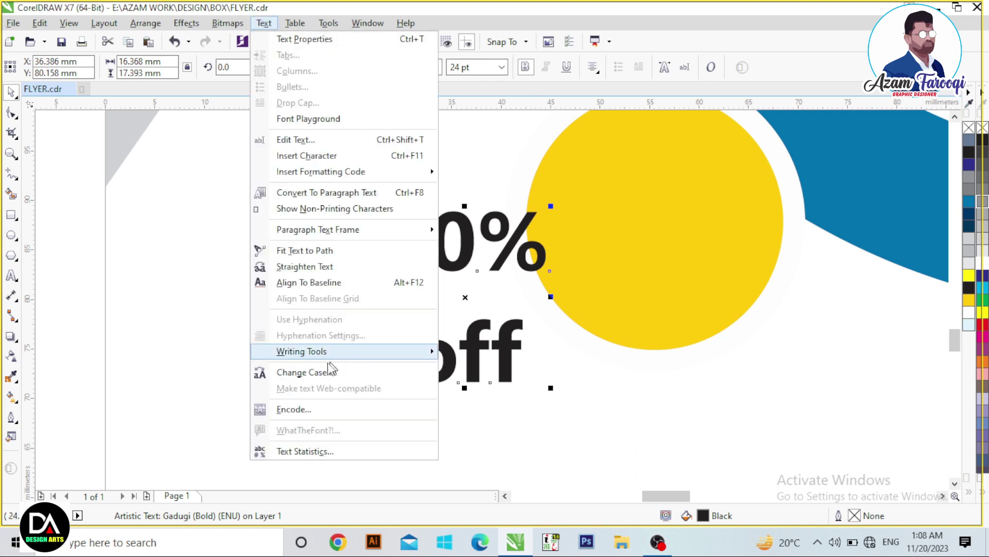
{"action": "left_click", "coordinate": [266, 23]}
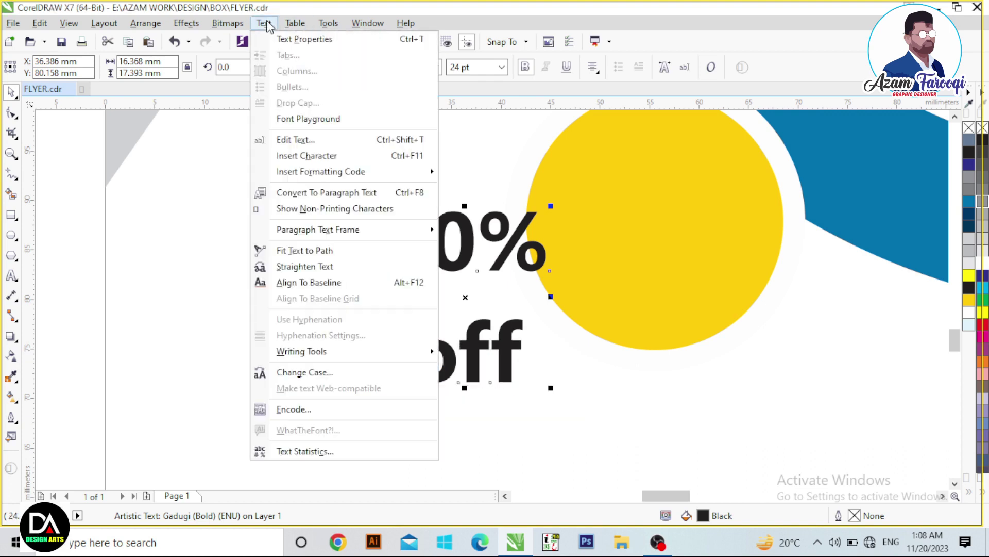
{"action": "left_click", "coordinate": [299, 373]}
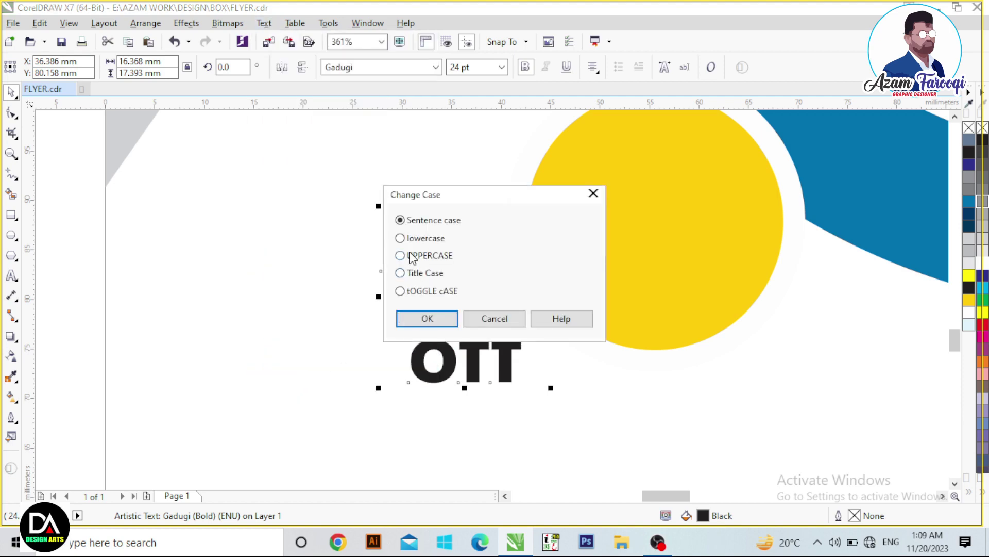
{"action": "left_click", "coordinate": [426, 315]}
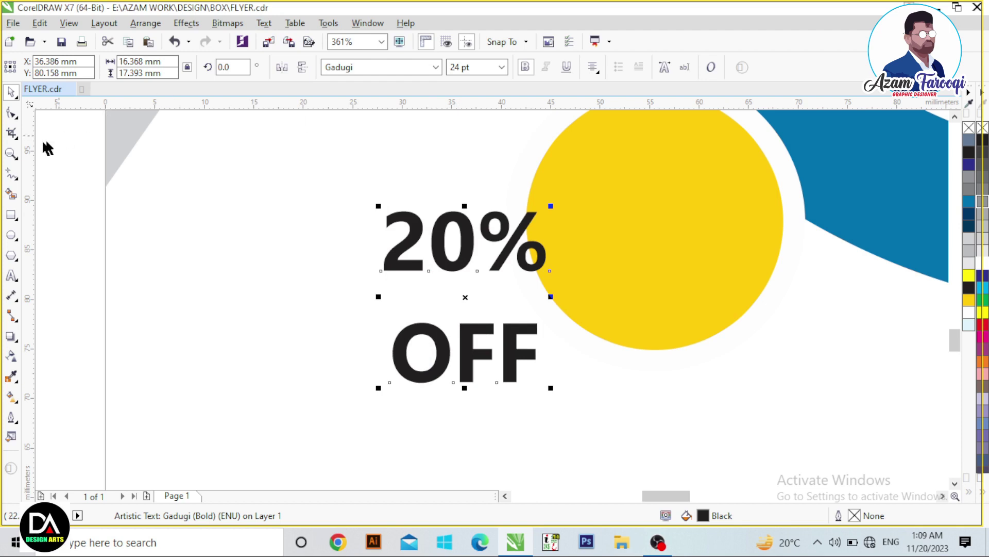
Tighten the line spacing and centre the '20% OFF' text on the yellow circle.
{"action": "key", "text": "F10"}
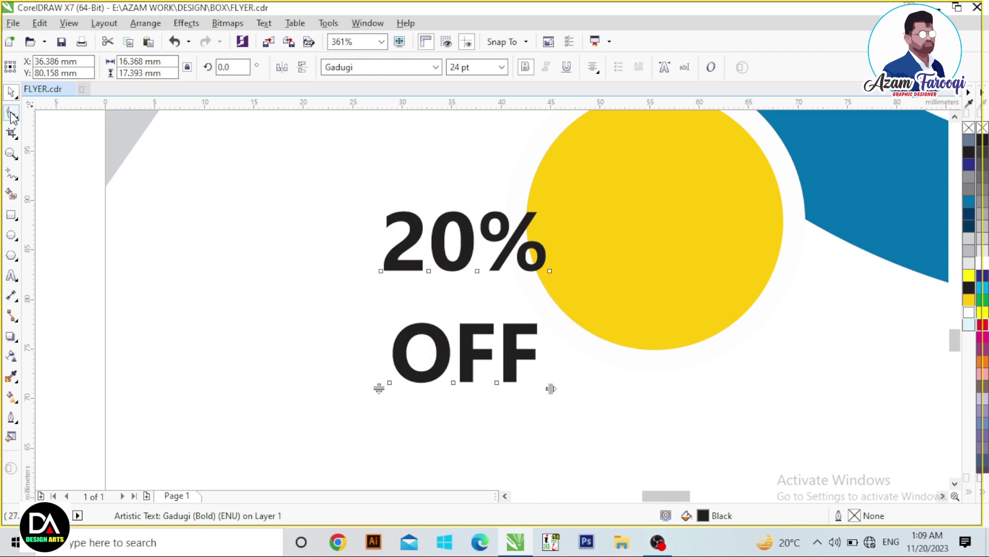
{"action": "left_click_drag", "start_coordinate": [375, 391], "coordinate": [388, 334]}
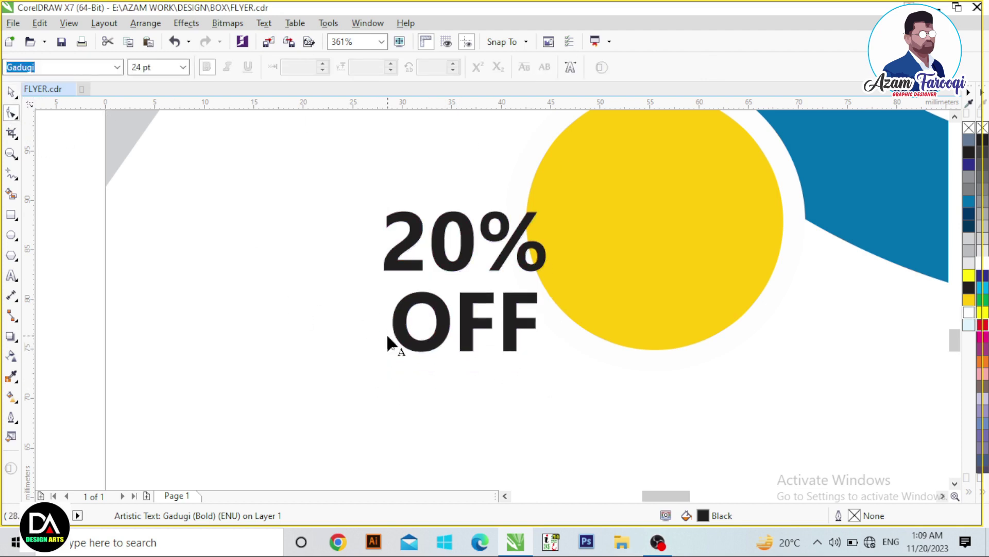
{"action": "key", "text": "space"}
{"action": "left_click", "coordinate": [582, 135], "text": "shift"}
{"action": "key", "text": "c"}
{"action": "key", "text": "e"}
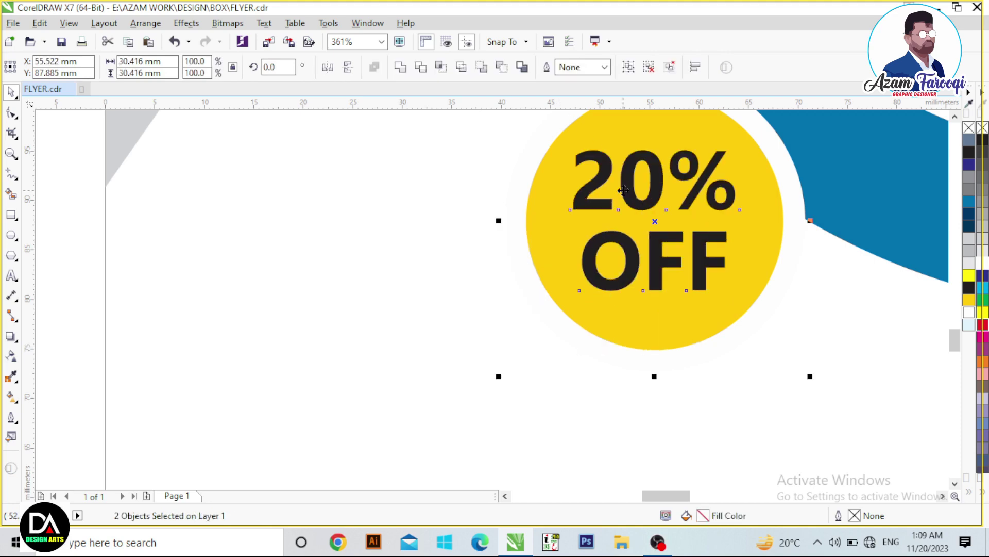
{"action": "scroll", "coordinate": [619, 206], "scroll_direction": "down", "scroll_amount": 2}
{"action": "key", "text": "F4"}
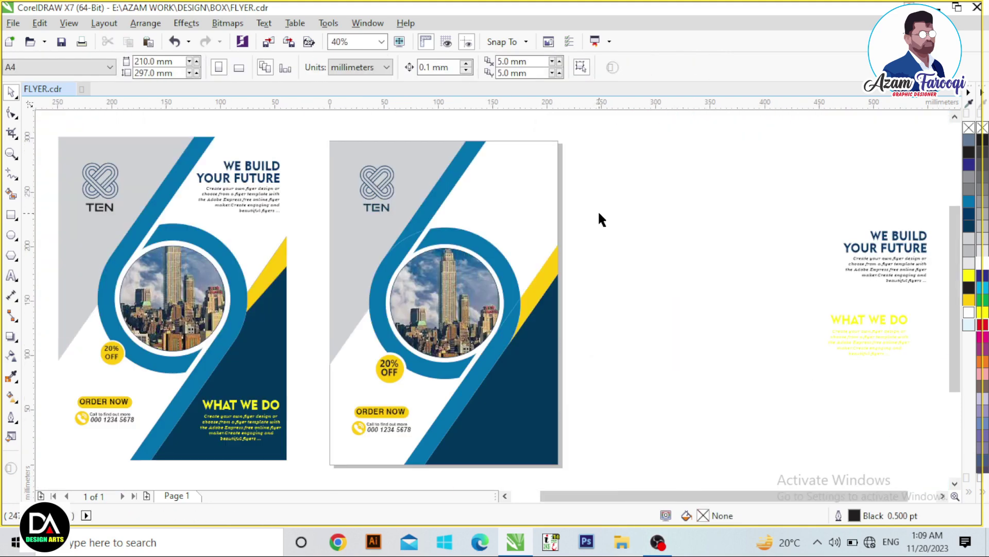
Move the WE BUILD YOUR FUTURE group to the second flyer's top right and shrink it slightly.
{"action": "left_click", "coordinate": [898, 253]}
{"action": "key", "text": "shift+F2"}
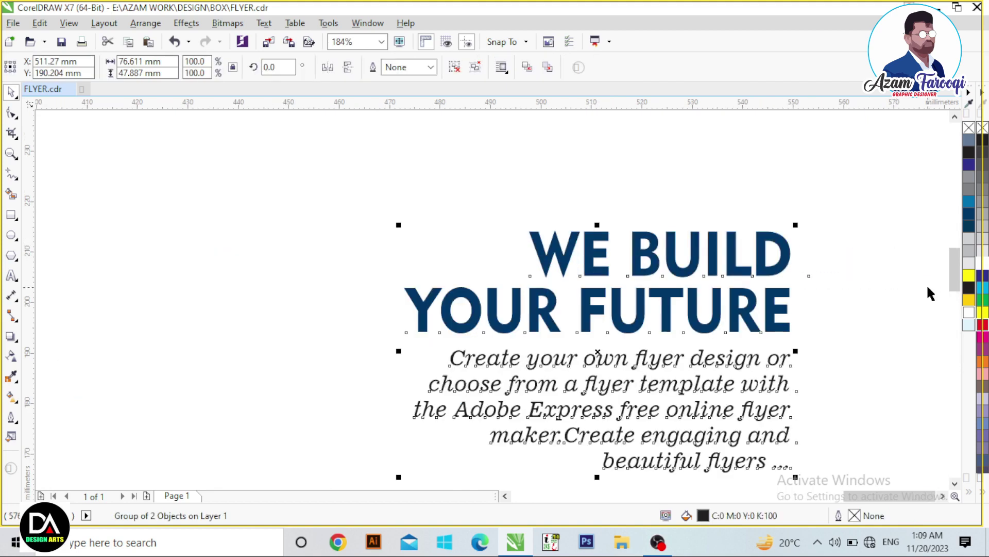
{"action": "key", "text": "F4"}
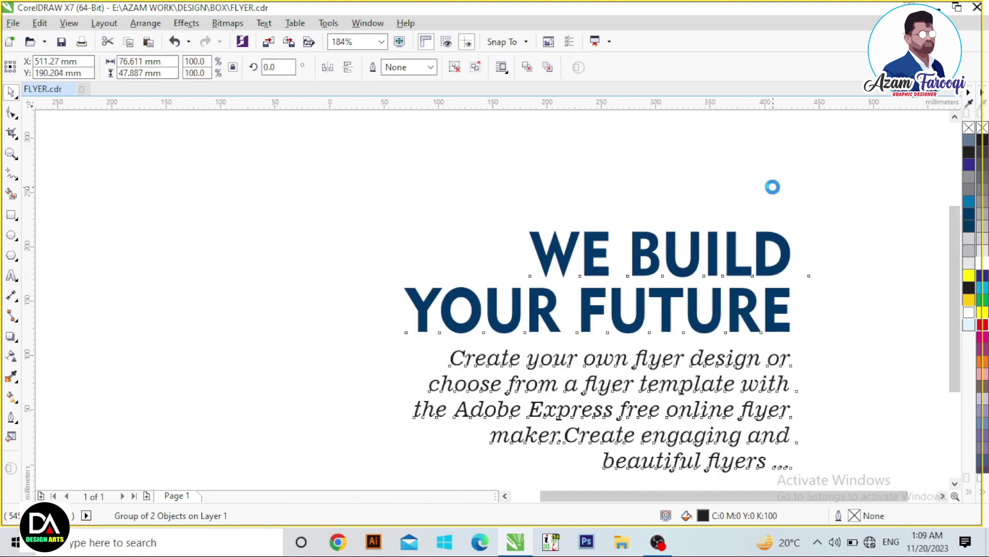
{"action": "left_click_drag", "start_coordinate": [894, 266], "coordinate": [519, 204]}
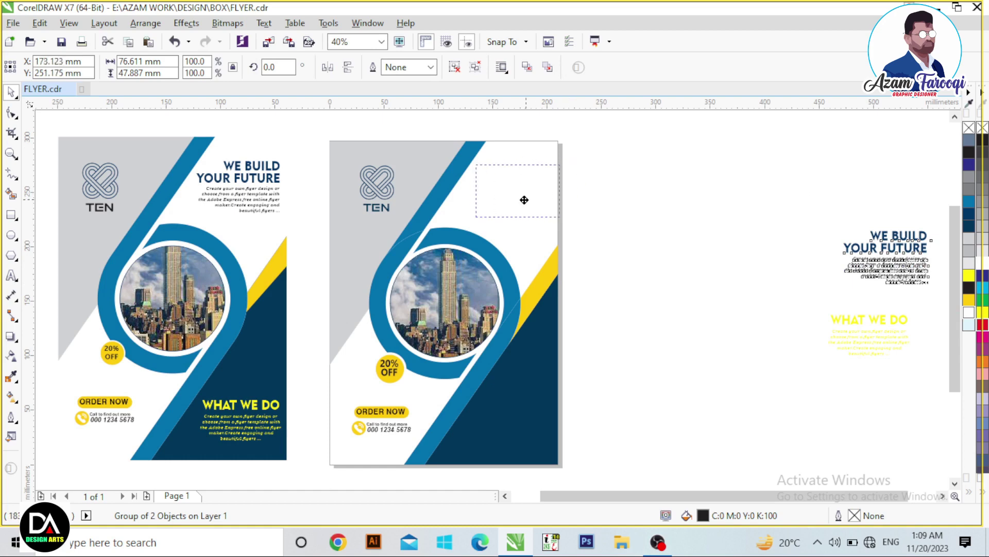
{"action": "key", "text": "F2"}
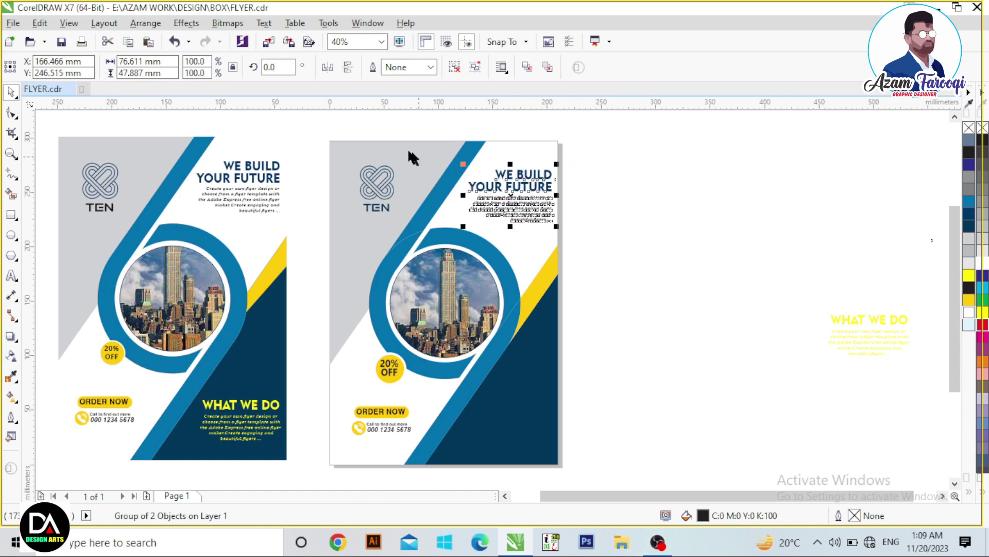
{"action": "left_click_drag", "start_coordinate": [387, 133], "coordinate": [600, 269]}
{"action": "left_click_drag", "start_coordinate": [659, 370], "coordinate": [648, 367]}
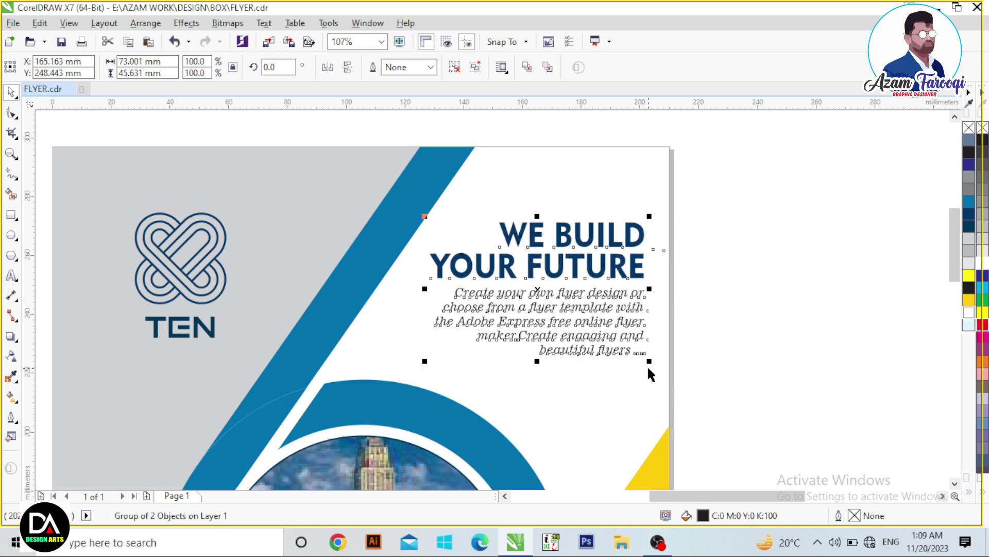
{"action": "key", "text": "F4"}
{"action": "left_click", "coordinate": [845, 320]}
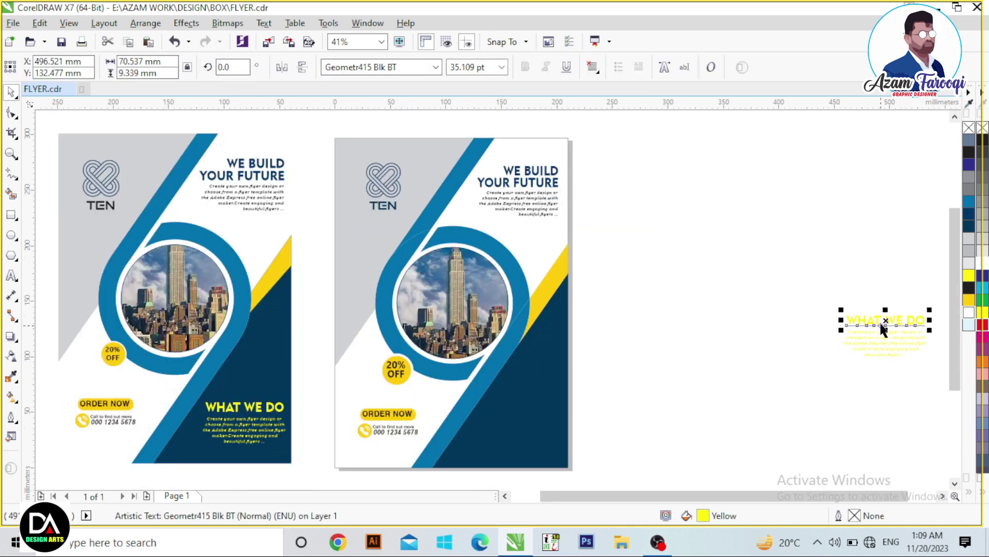
Group the WHAT WE DO heading with its paragraph and place it on the dark lower-right panel.
{"action": "scroll", "coordinate": [950, 390], "scroll_direction": "right", "scroll_amount": 2}
{"action": "left_click", "coordinate": [813, 345], "text": "shift"}
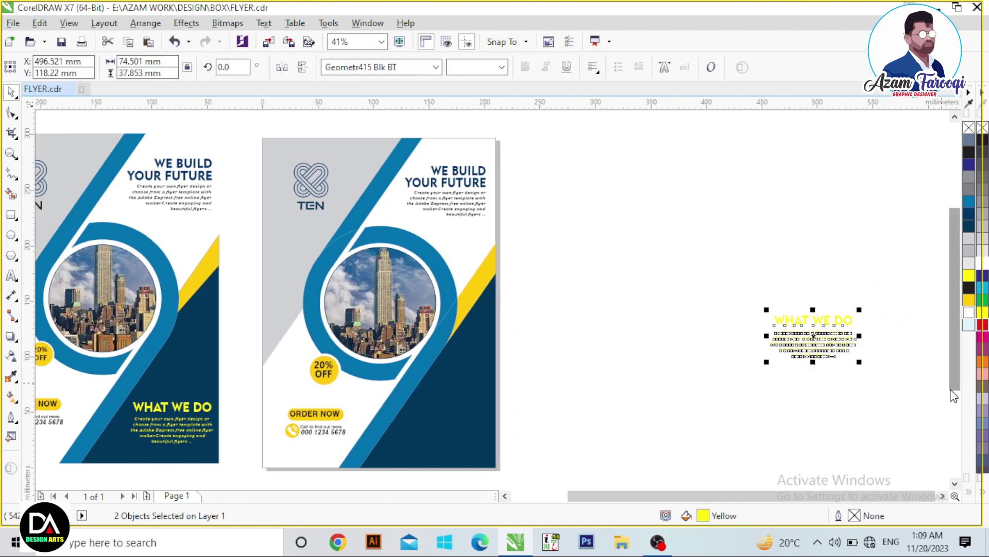
{"action": "key", "text": "ctrl+g"}
{"action": "left_click_drag", "start_coordinate": [820, 337], "coordinate": [460, 427]}
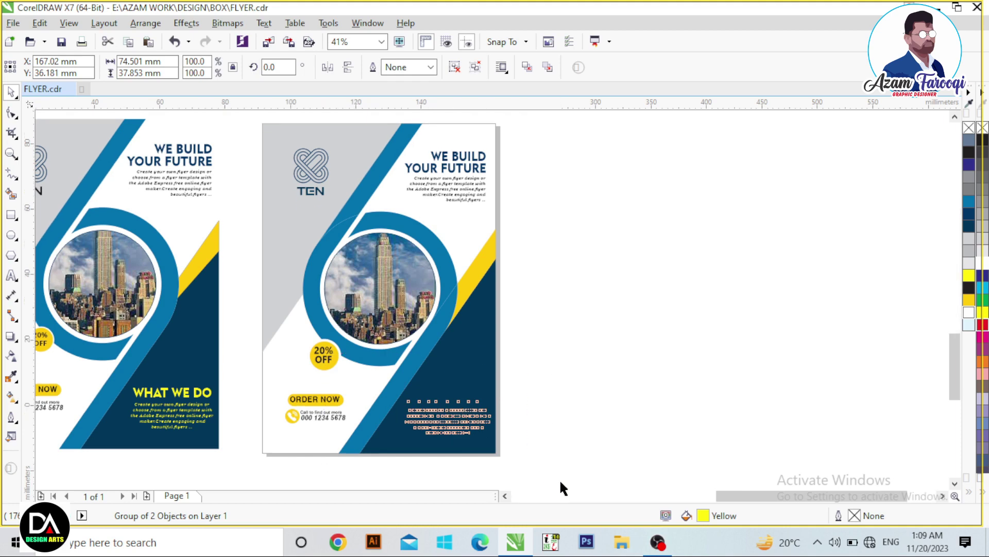
{"action": "key", "text": "shift+F2"}
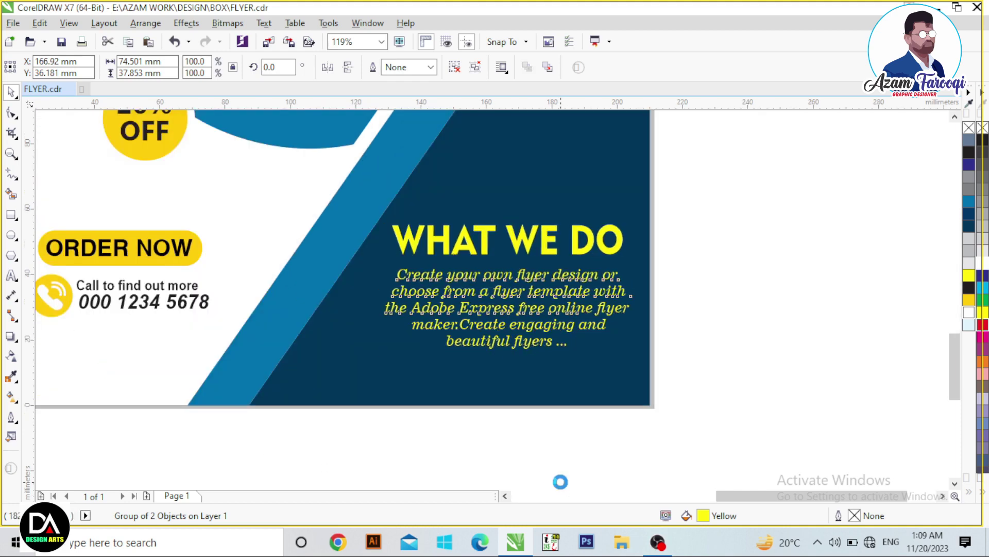
{"action": "left_click", "coordinate": [562, 455]}
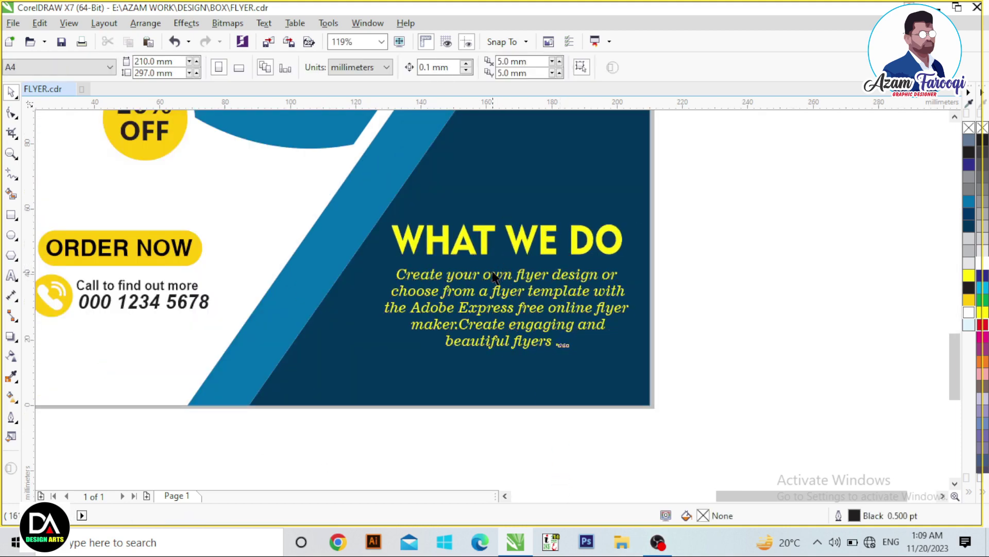
{"action": "key", "text": "F4"}
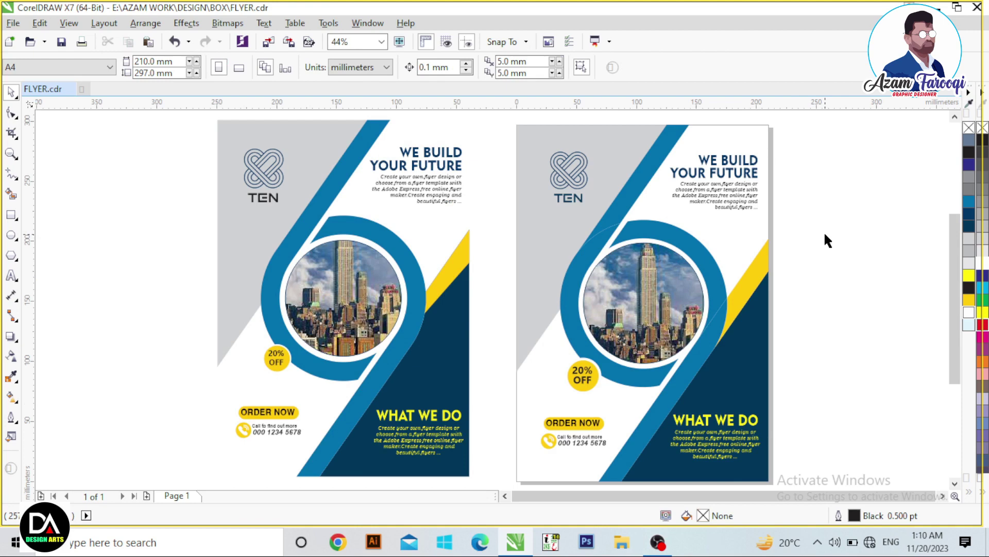
Show the finished flyers in Full Screen Preview (F9).
{"action": "key", "text": "F10"}
{"action": "key", "text": "F9"}
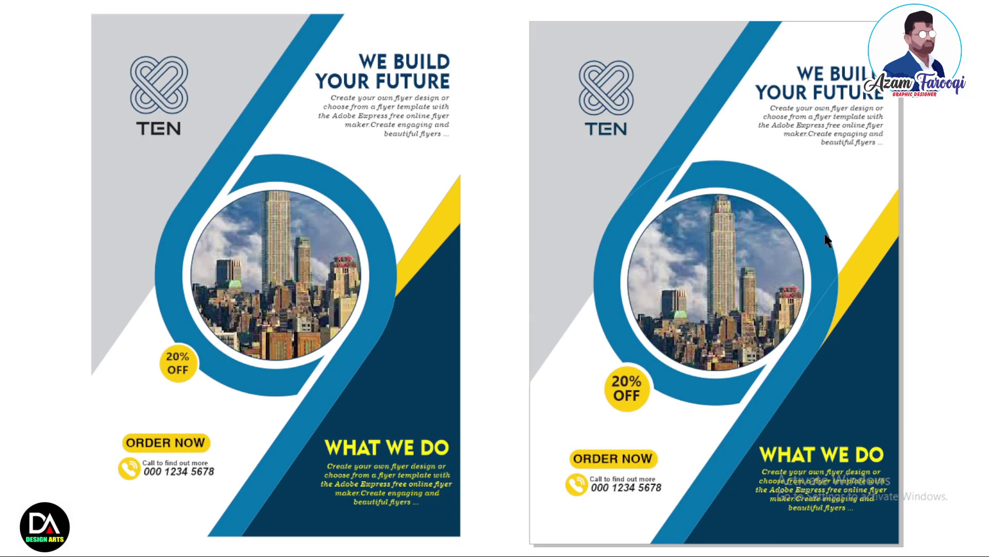